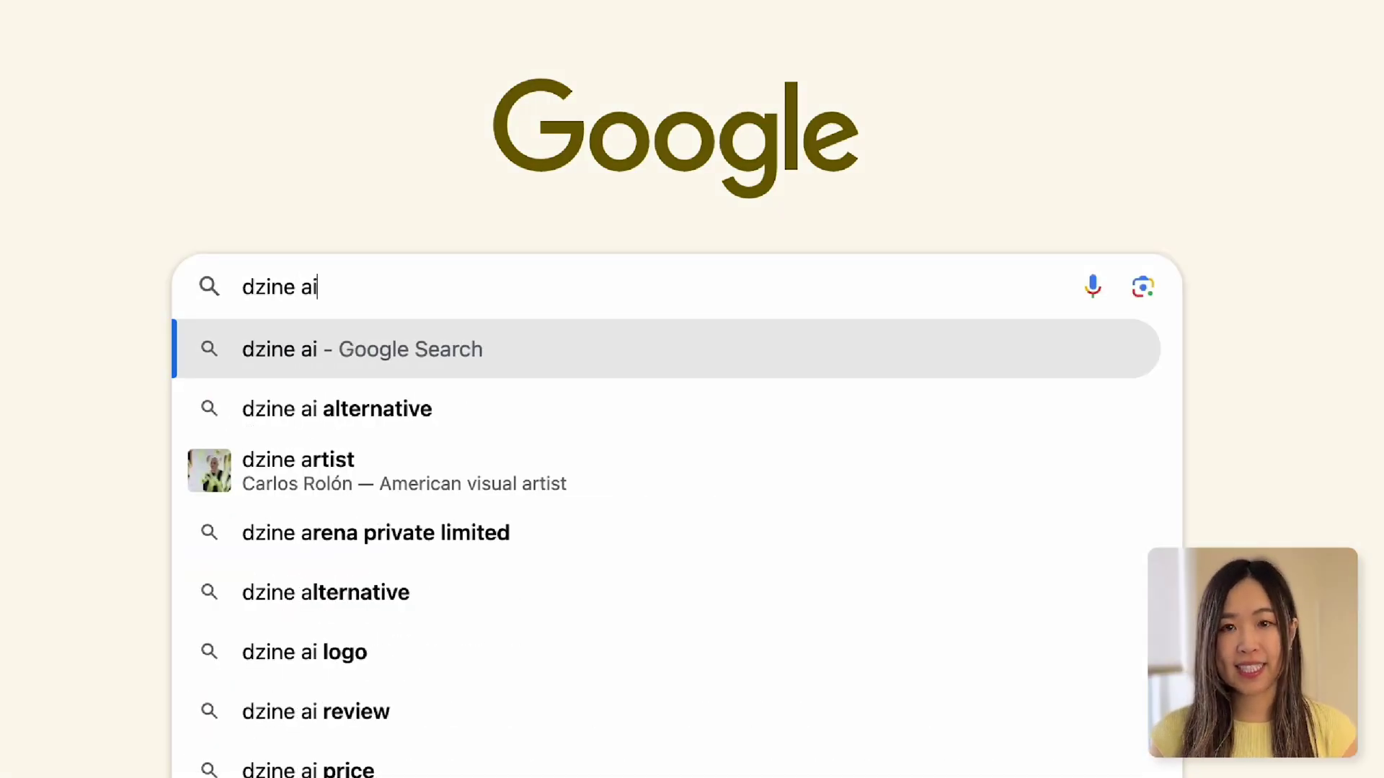
Submit the 'dzine ai' Google search and open the 'Dzine (formerly Stylar.ai)' result.
key("Return")
left_click(790, 249)
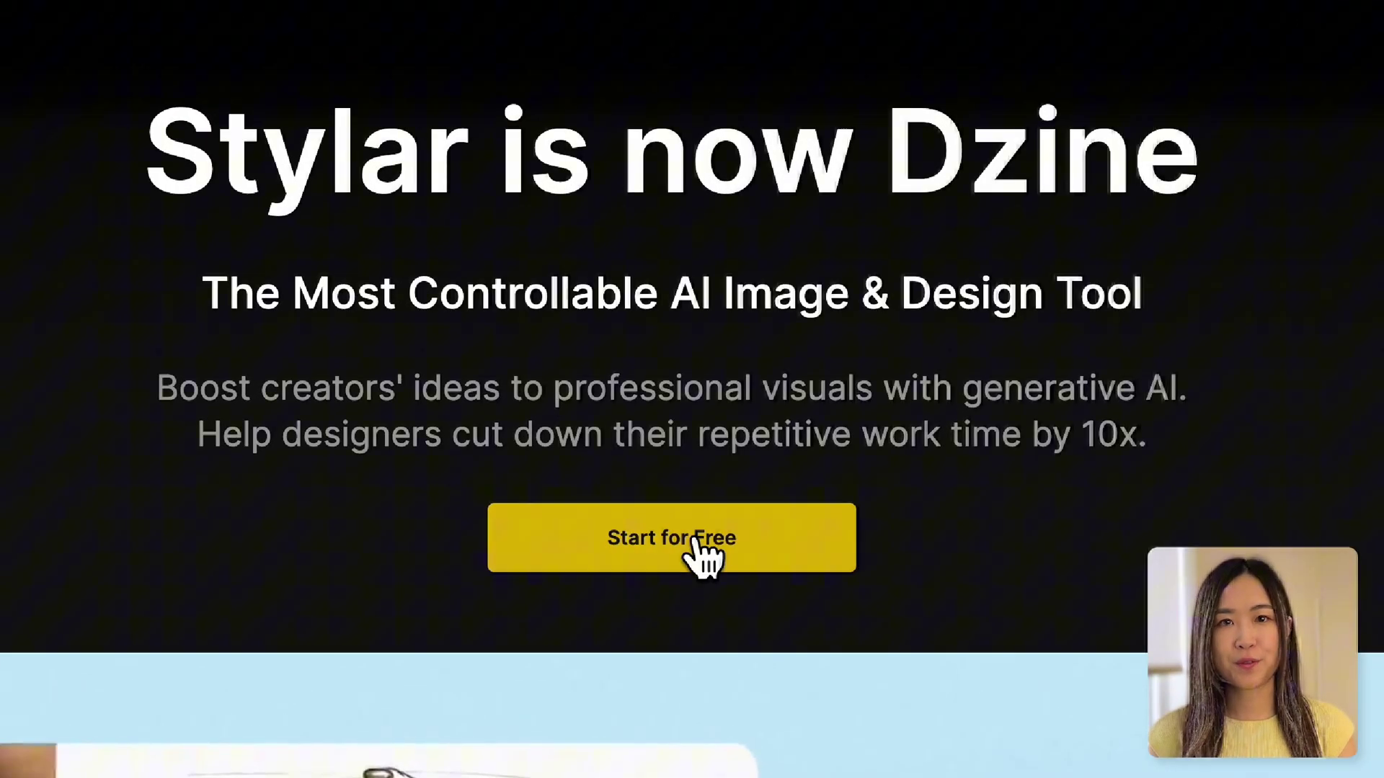
Start a free sign-up, enter the account e-mail and password, accept the terms, and submit.
left_click(697, 561)
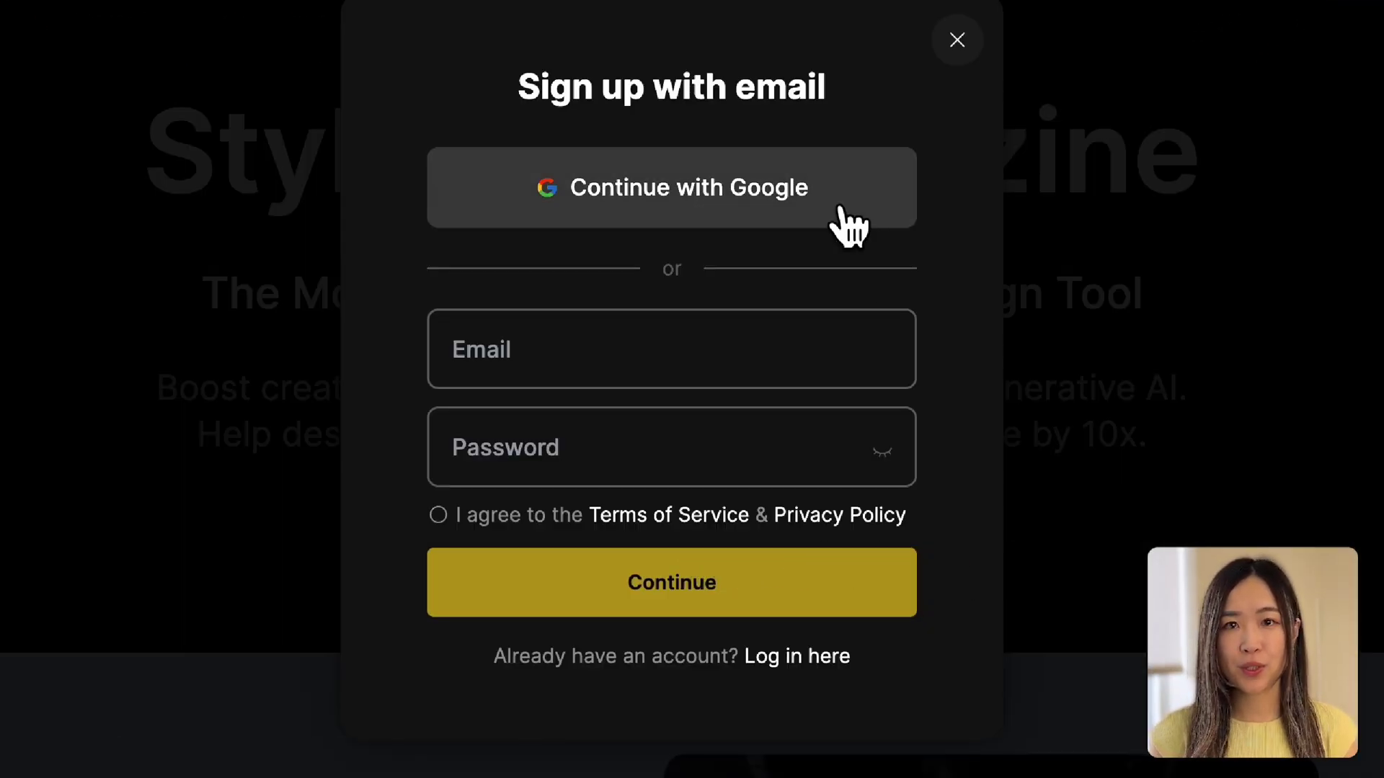
left_click(792, 342)
type("user@example.com")
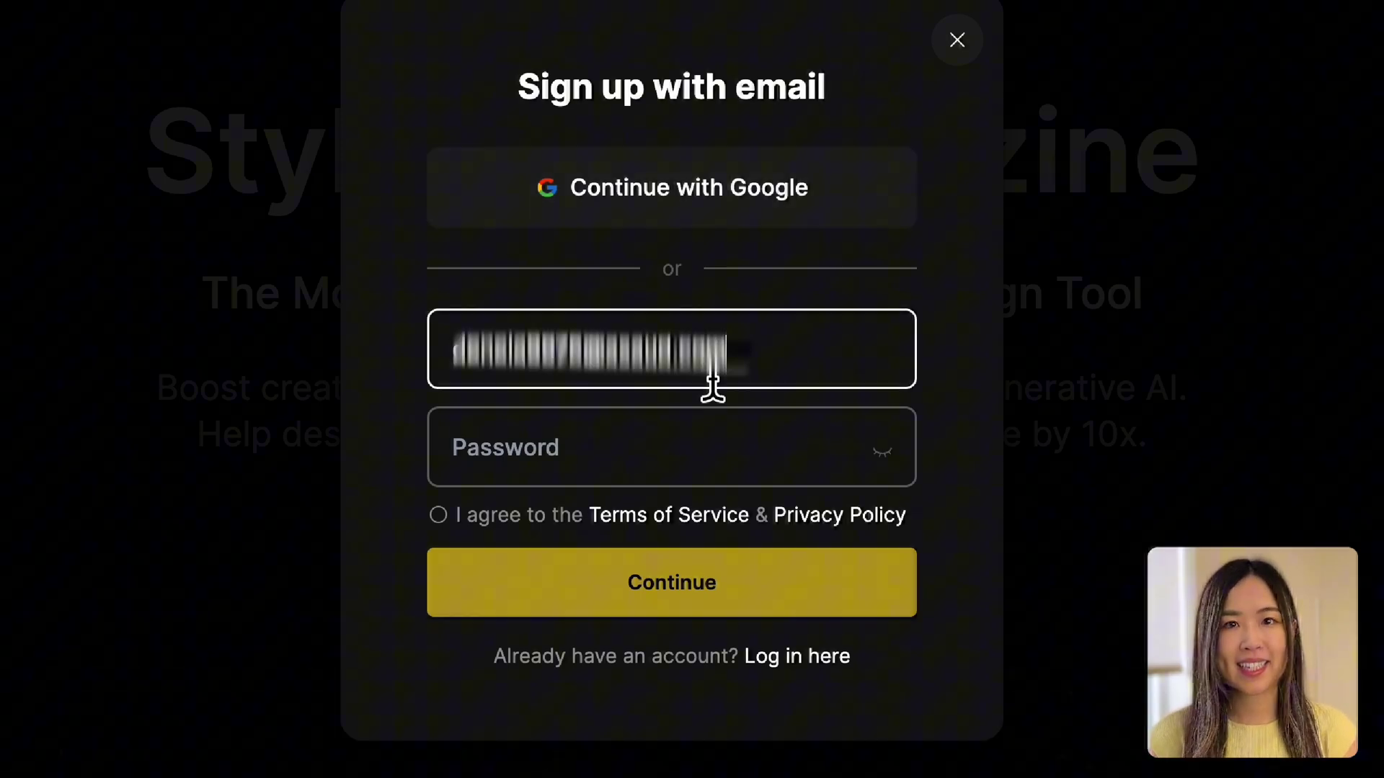
left_click(829, 449)
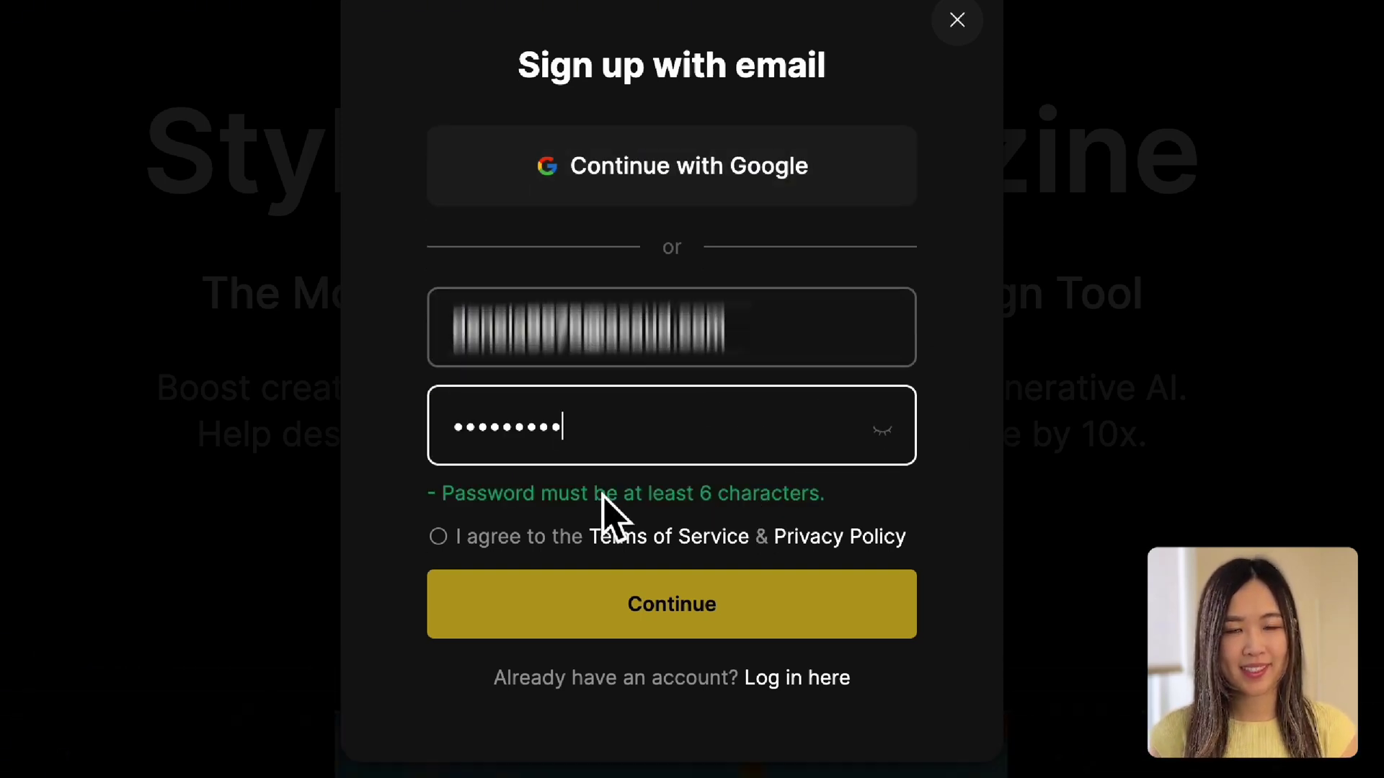
left_click(461, 554)
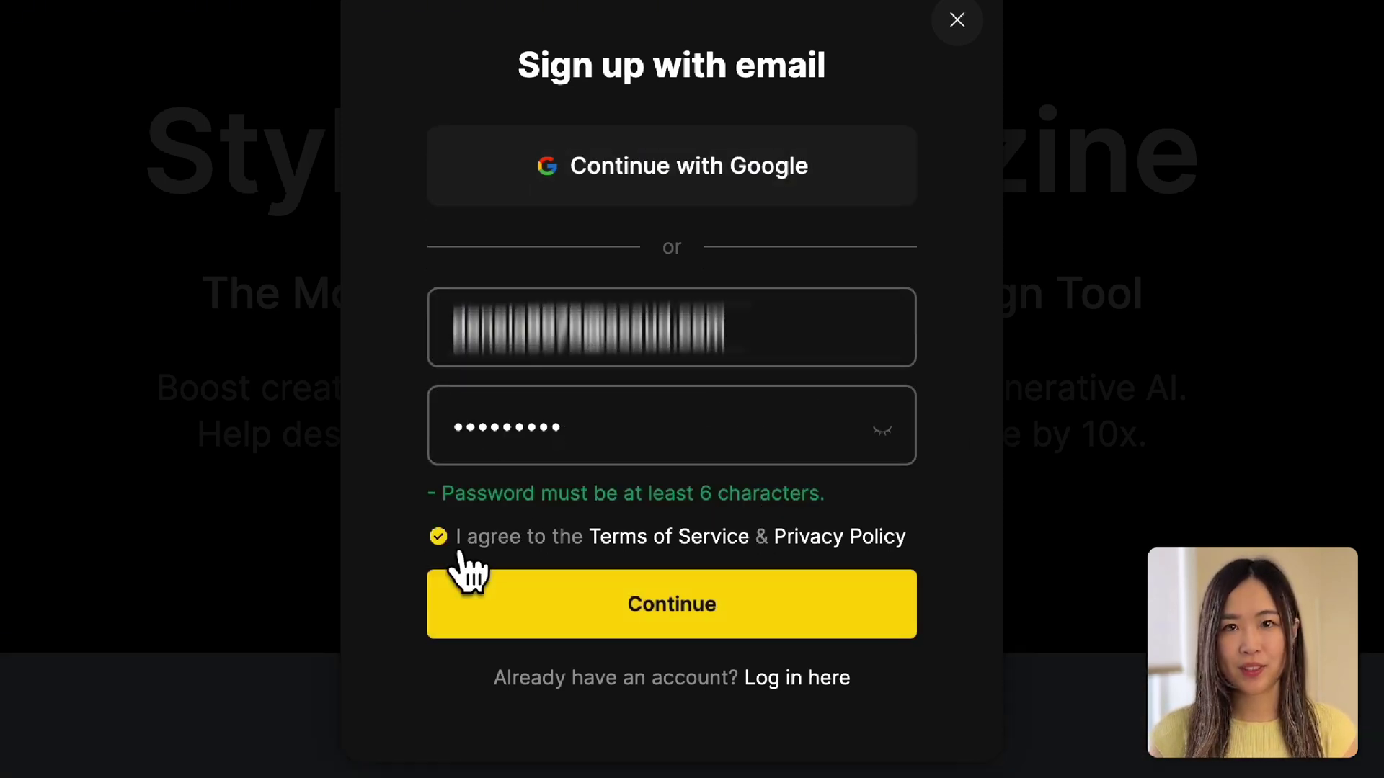
left_click(682, 607)
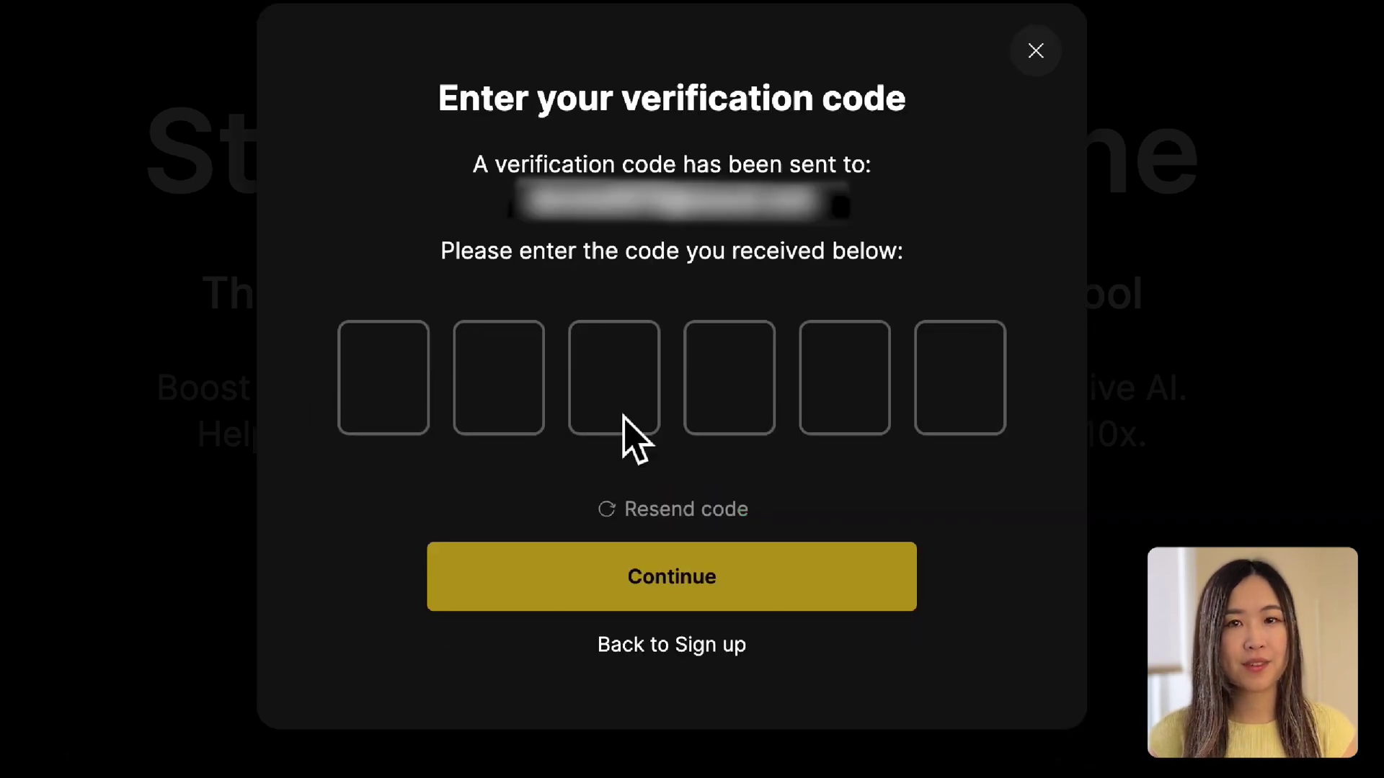
Paste the six-digit emailed verification code and confirm it.
left_click(958, 442)
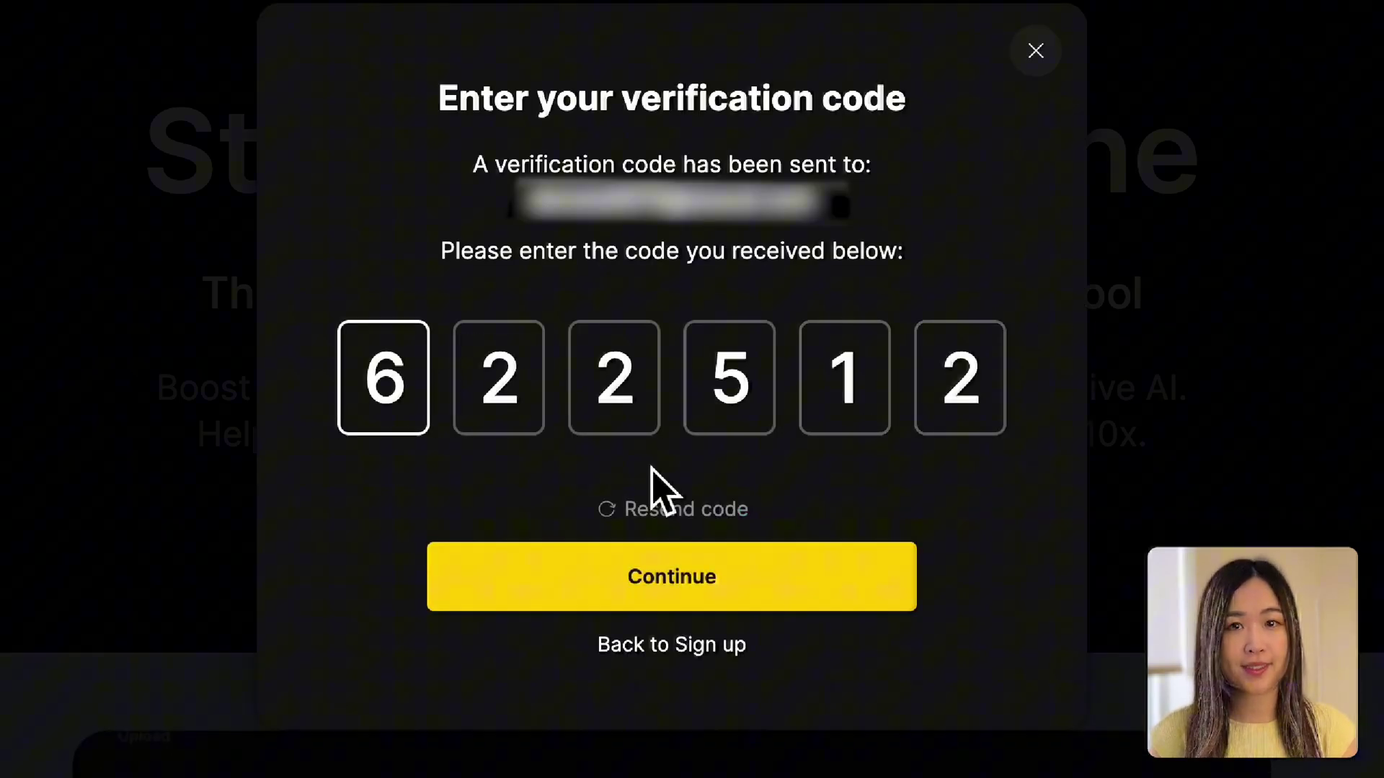
left_click(696, 604)
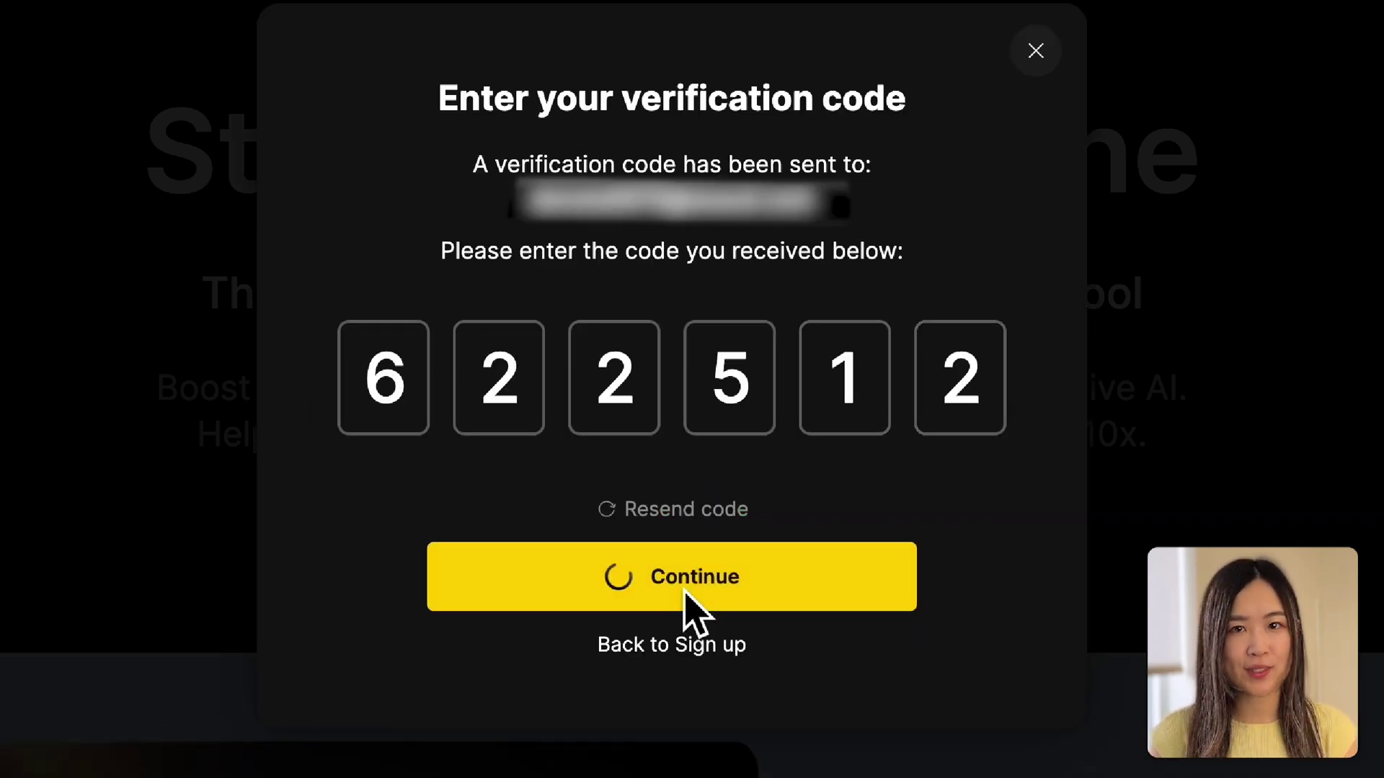
Continue free, answer onboarding with Content Creator and Graphic Design, and postpone the beginner video.
scroll(692, 492, "down", 2)
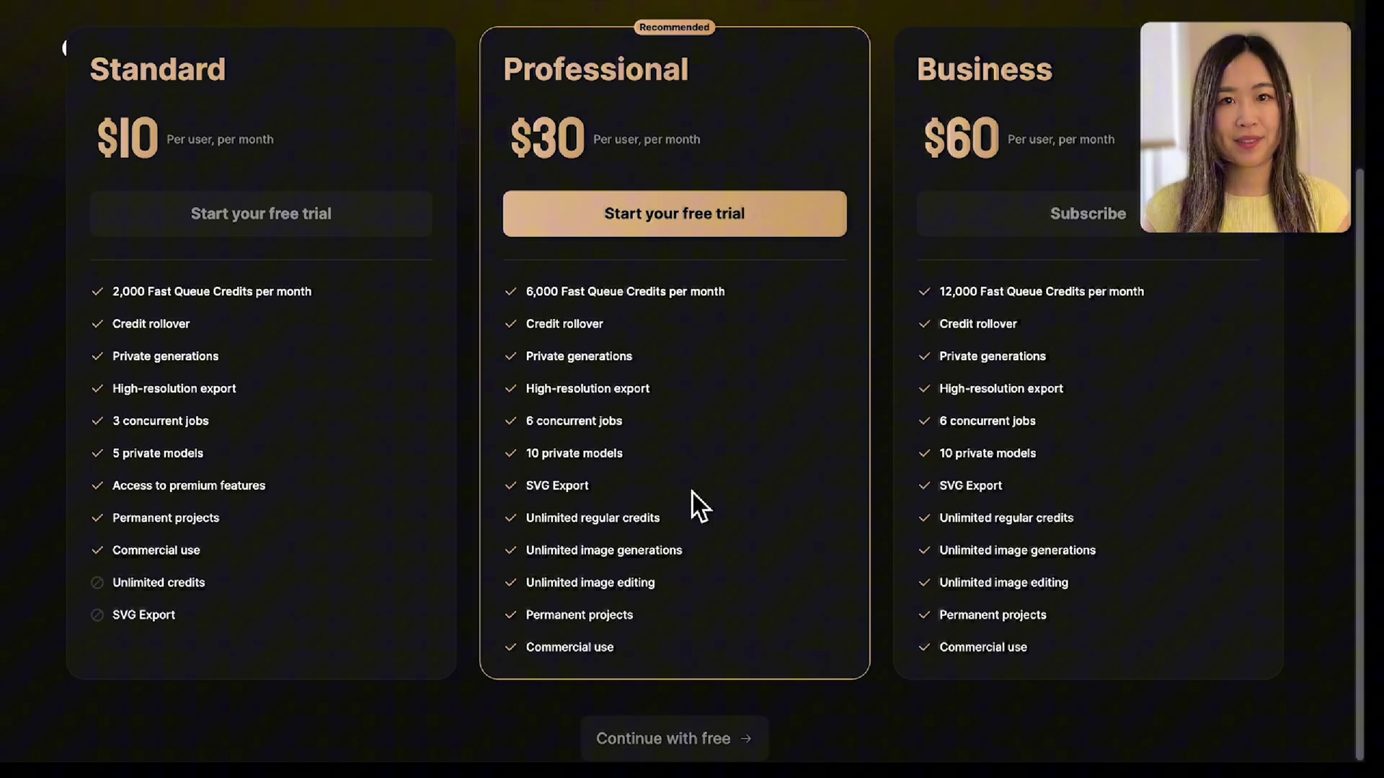
left_click(679, 750)
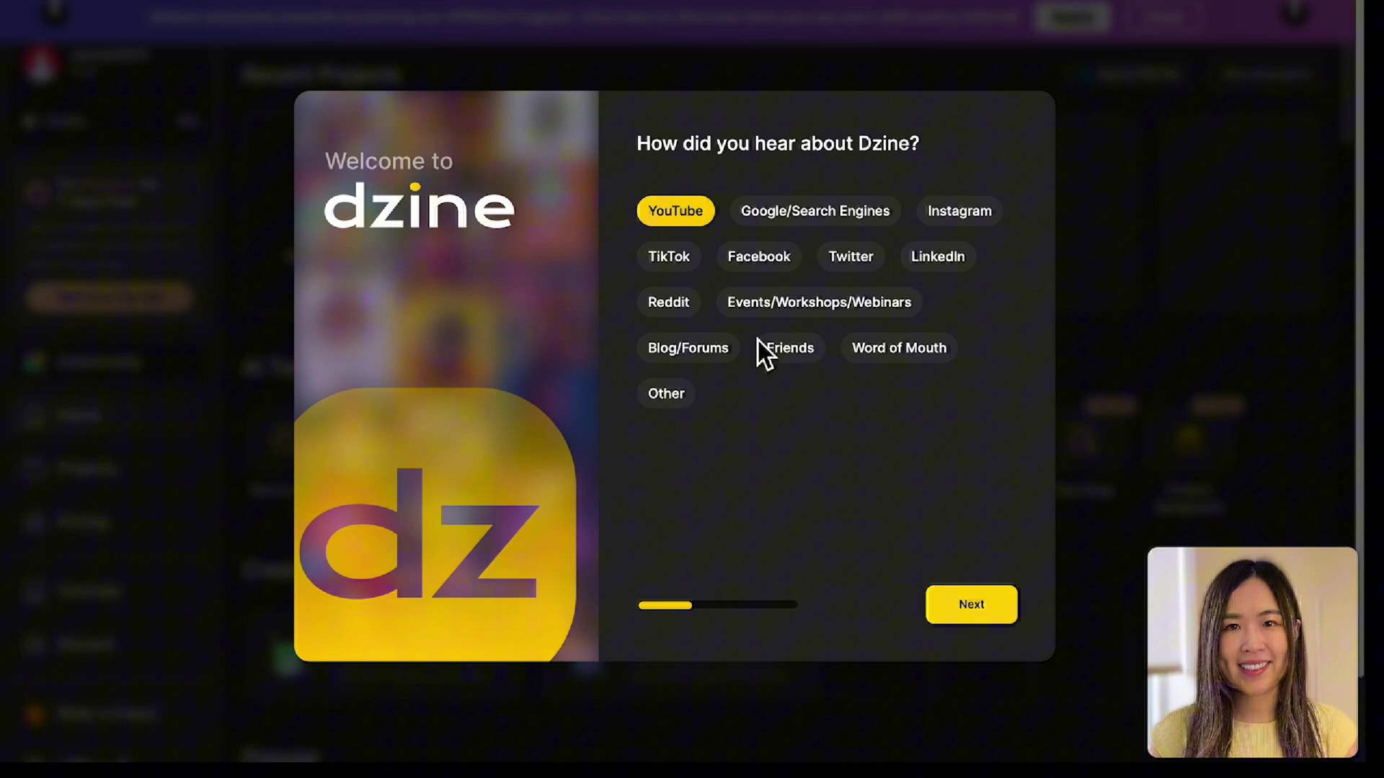
left_click(971, 604)
left_click(861, 392)
left_click(998, 616)
left_click(720, 223)
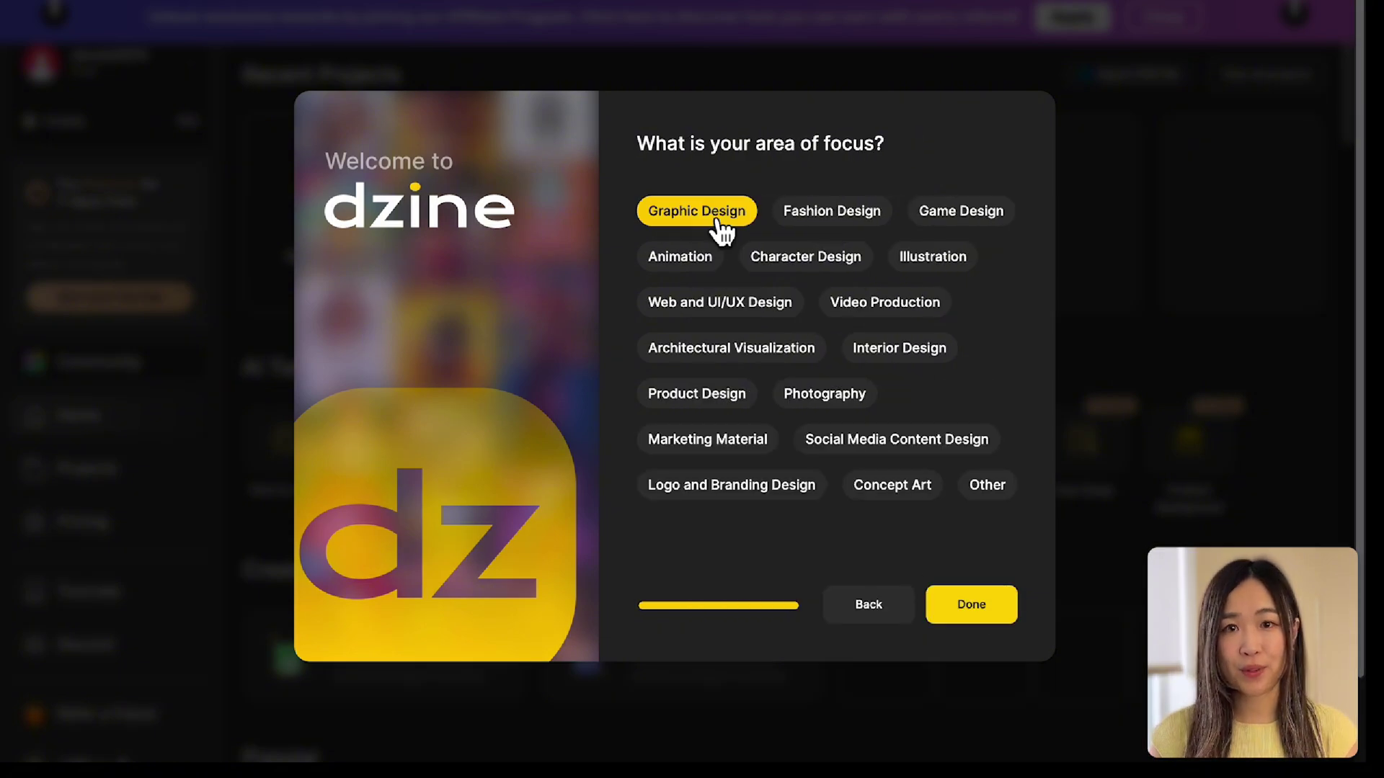
left_click(971, 604)
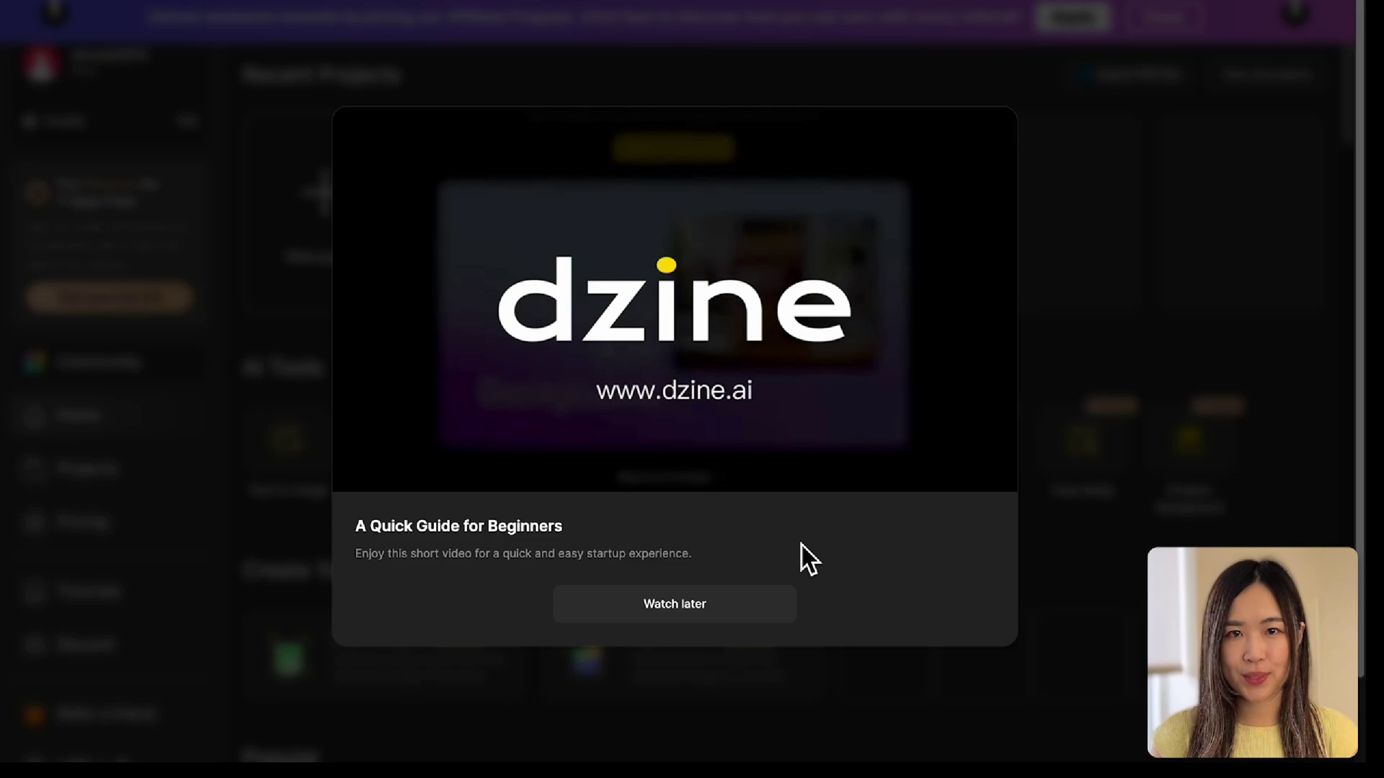
left_click(682, 621)
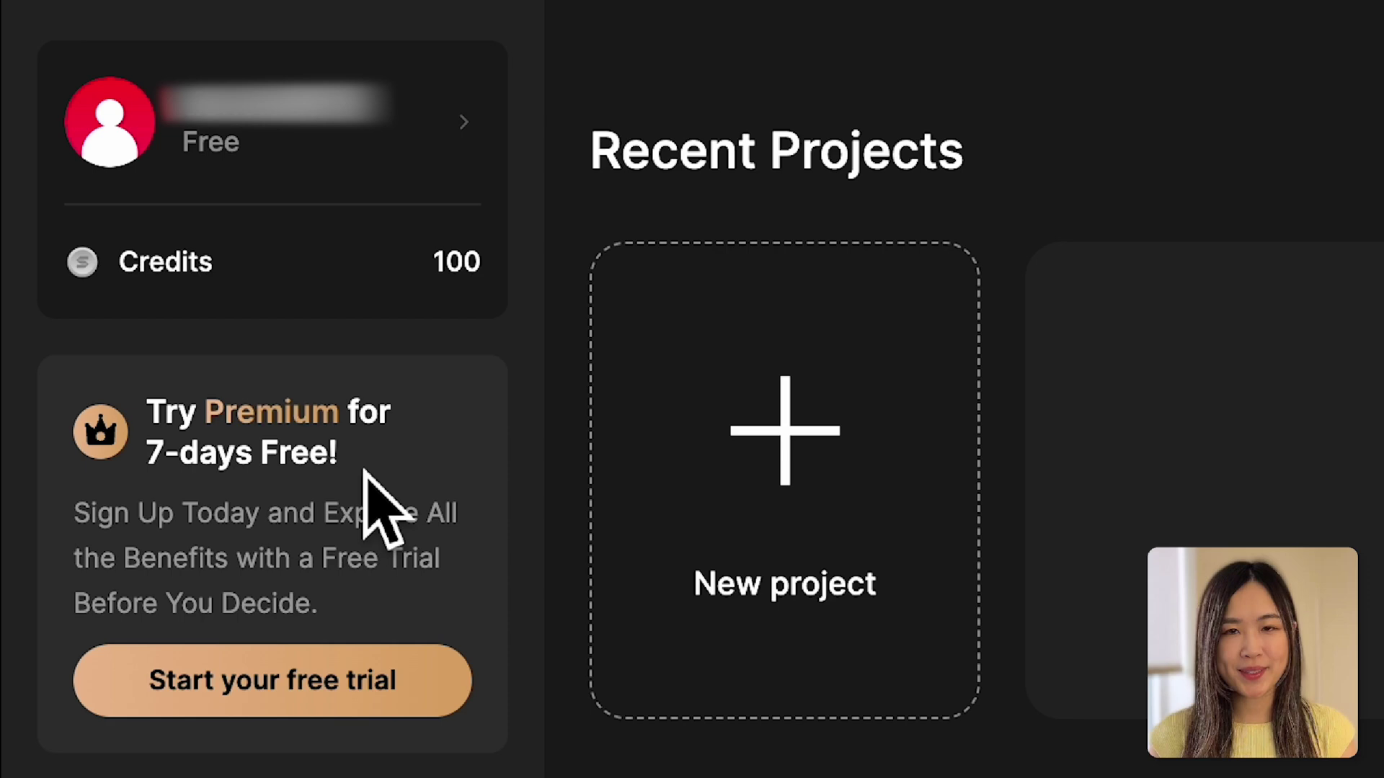
Open the premium plans page and switch the prices to annual billing.
left_click(317, 702)
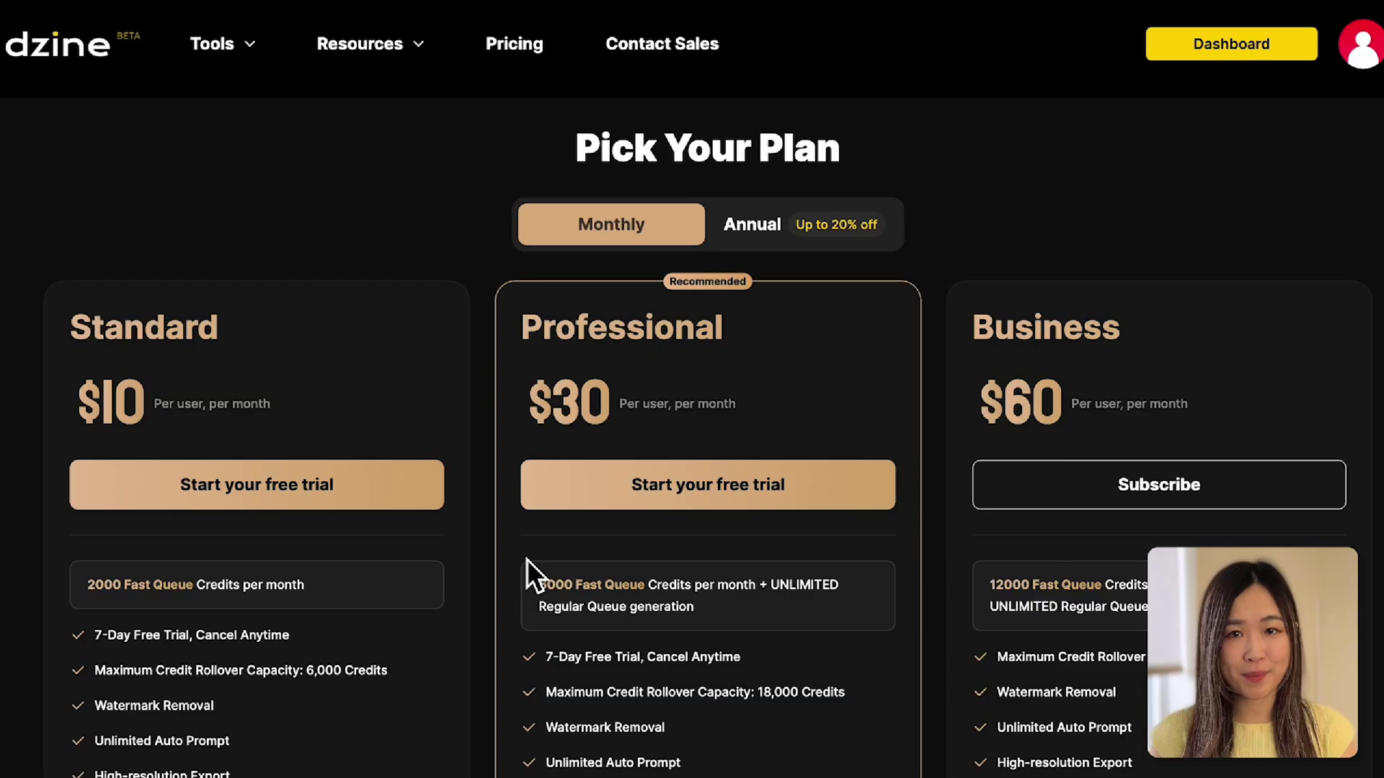
left_click(793, 226)
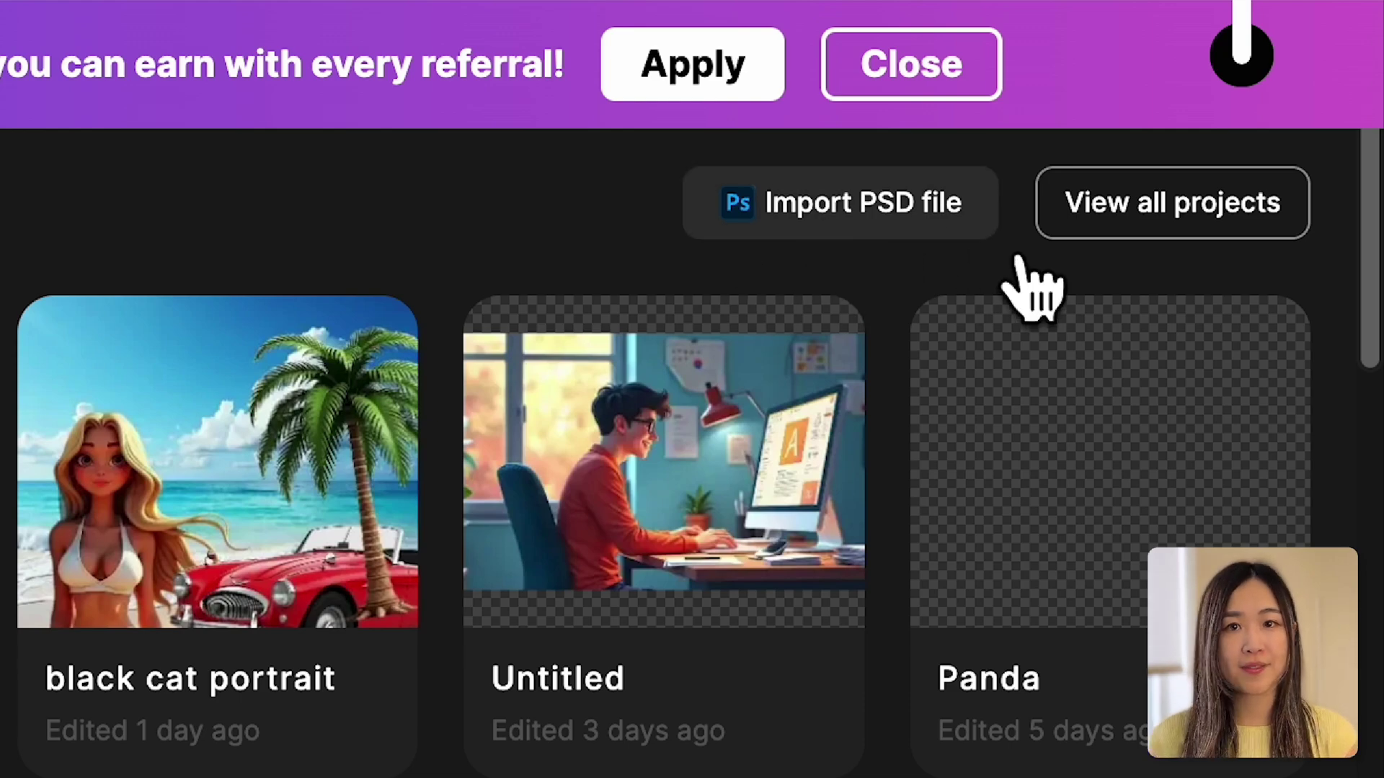
scroll(1027, 289, "down", 5)
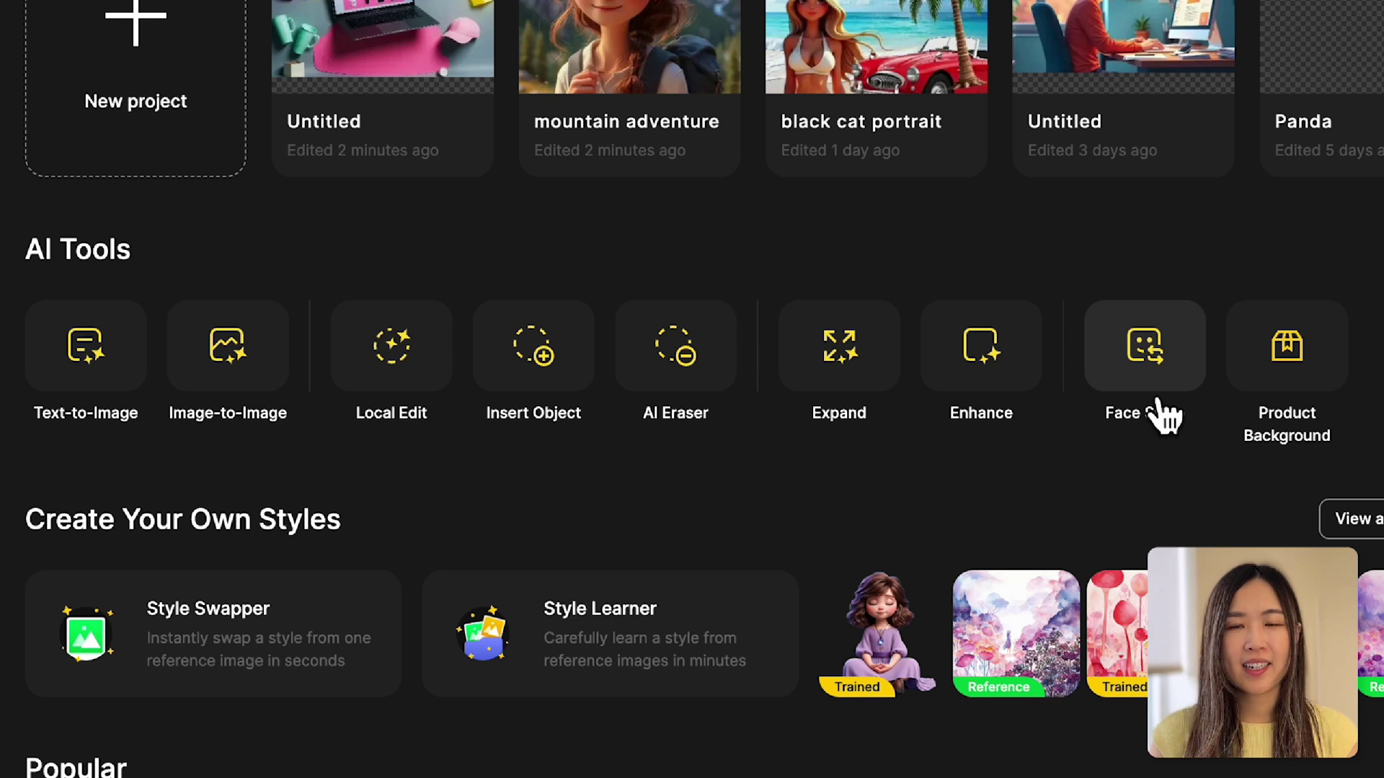
scroll(200, 578, "down", 1)
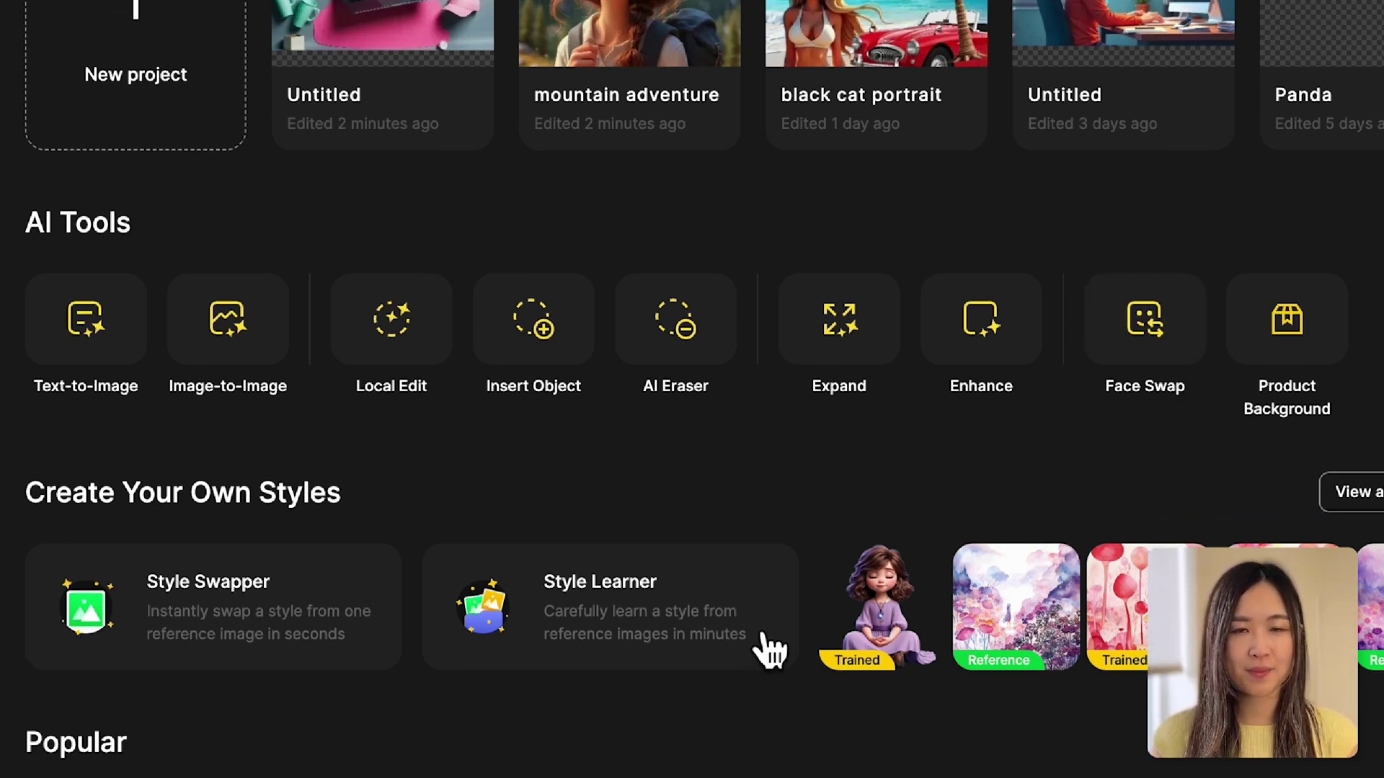
scroll(770, 652, "down", 20)
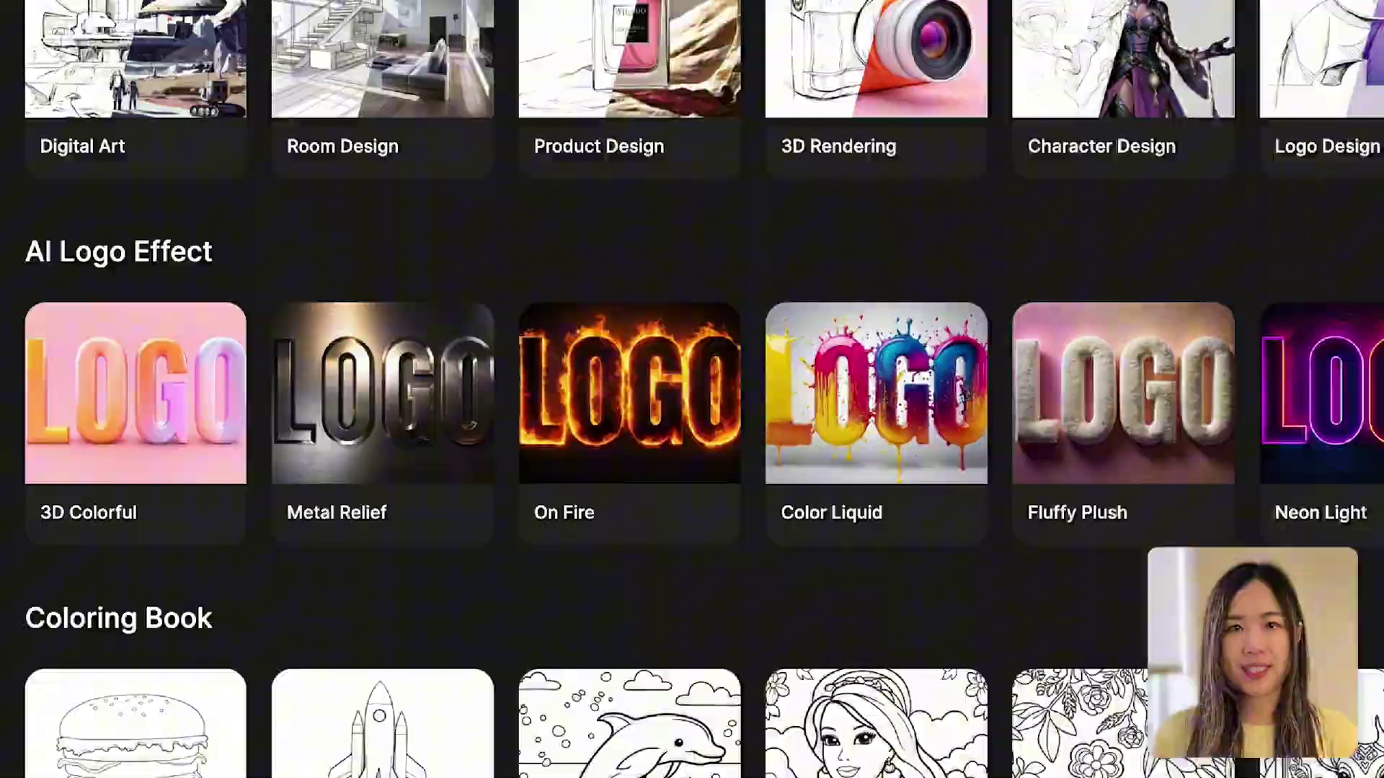
scroll(1289, 227, "down", 20)
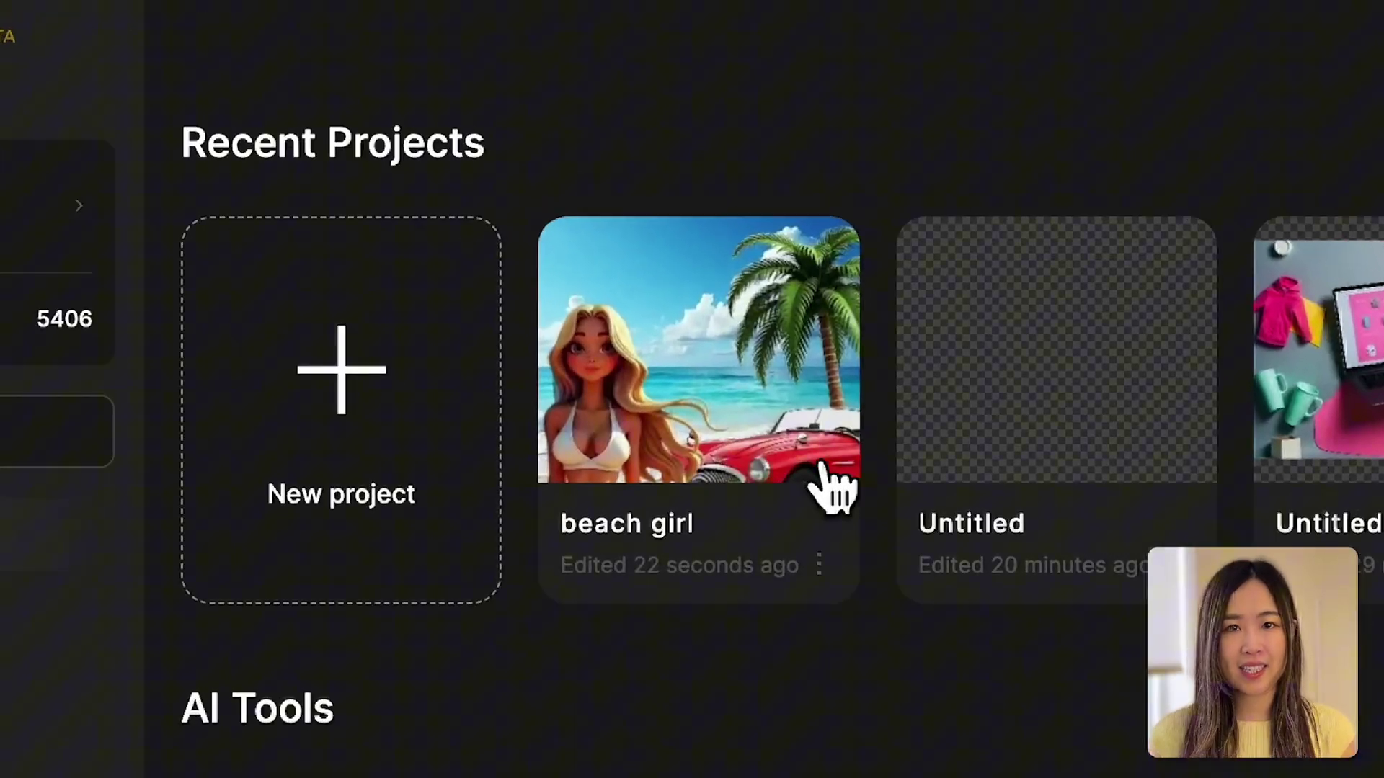
Open the beach girl project and select its beach background layer.
left_click(707, 562)
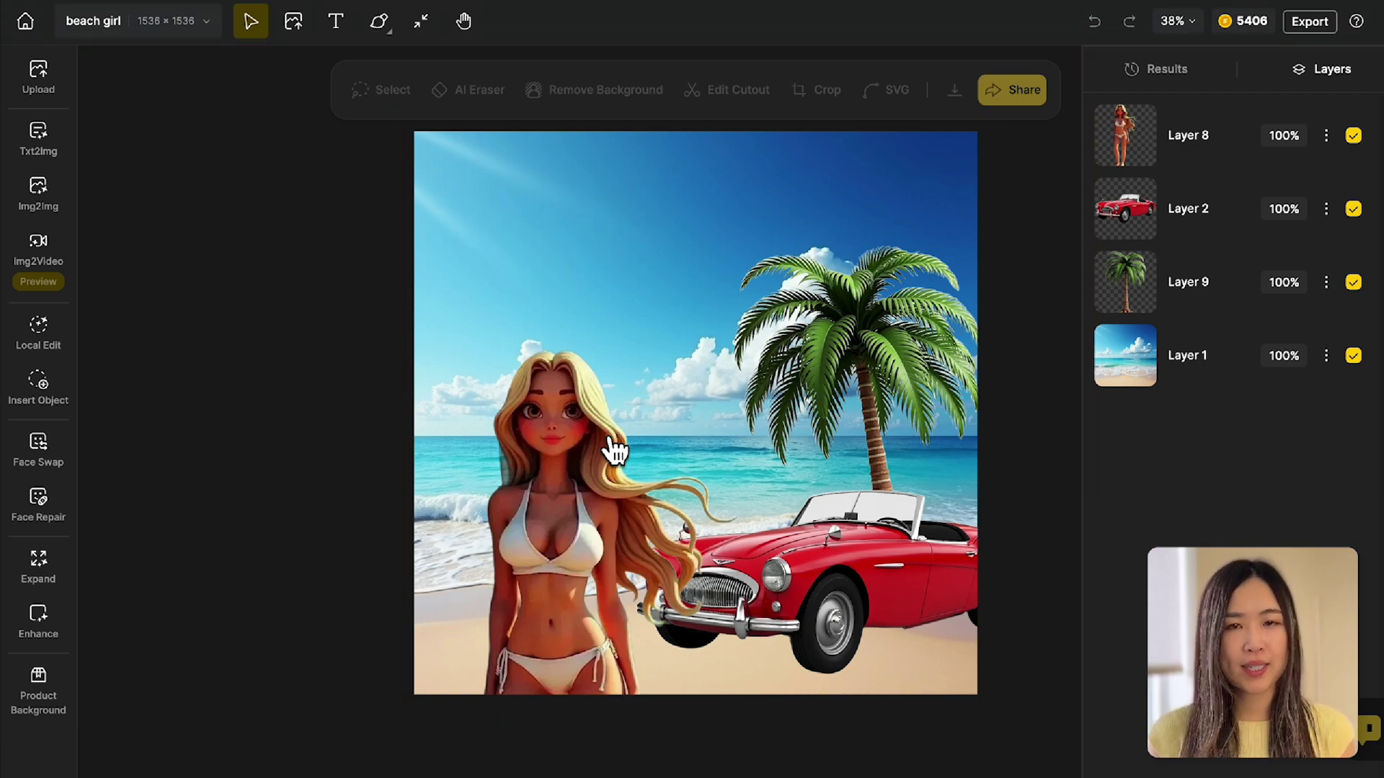
left_click(839, 252)
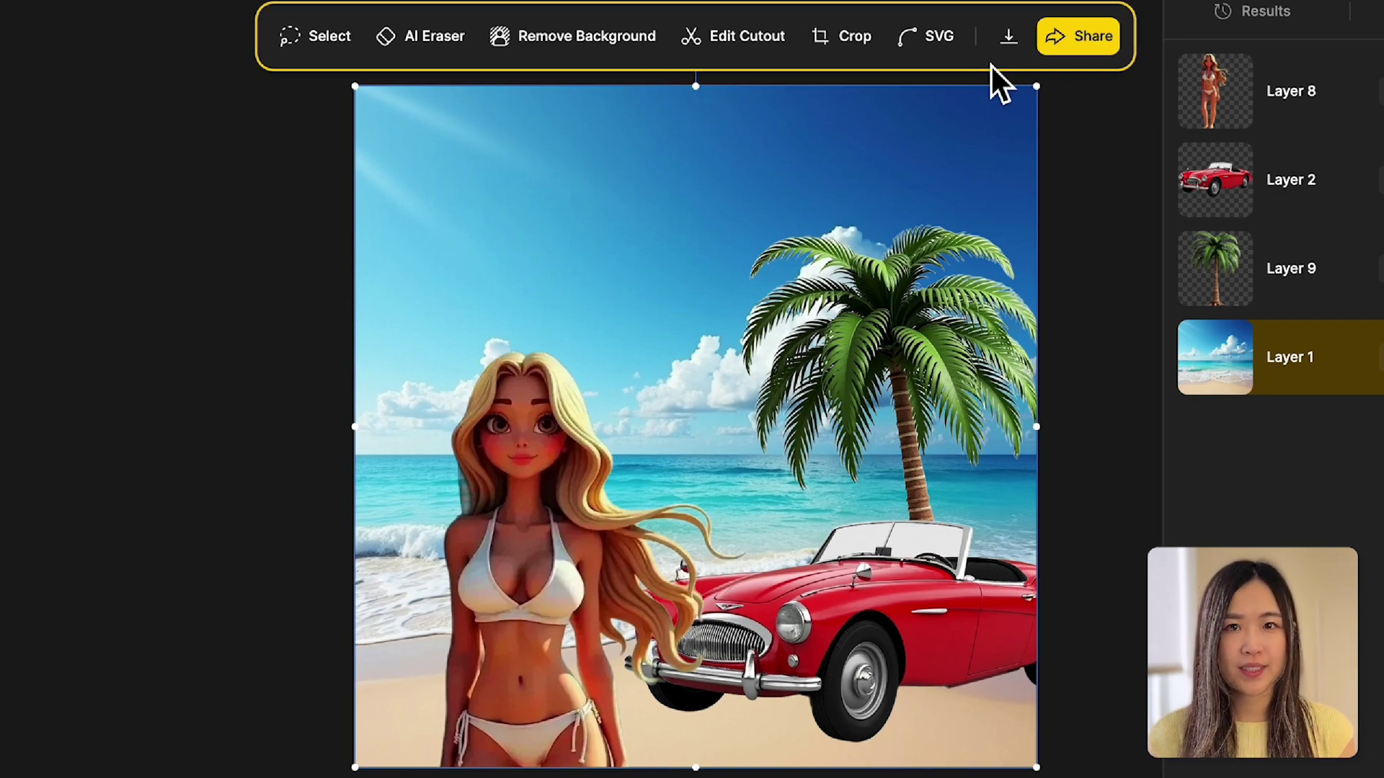
Try Lasso, Brush and Auto selection on the background, auto-selecting the whole sky.
left_click(335, 51)
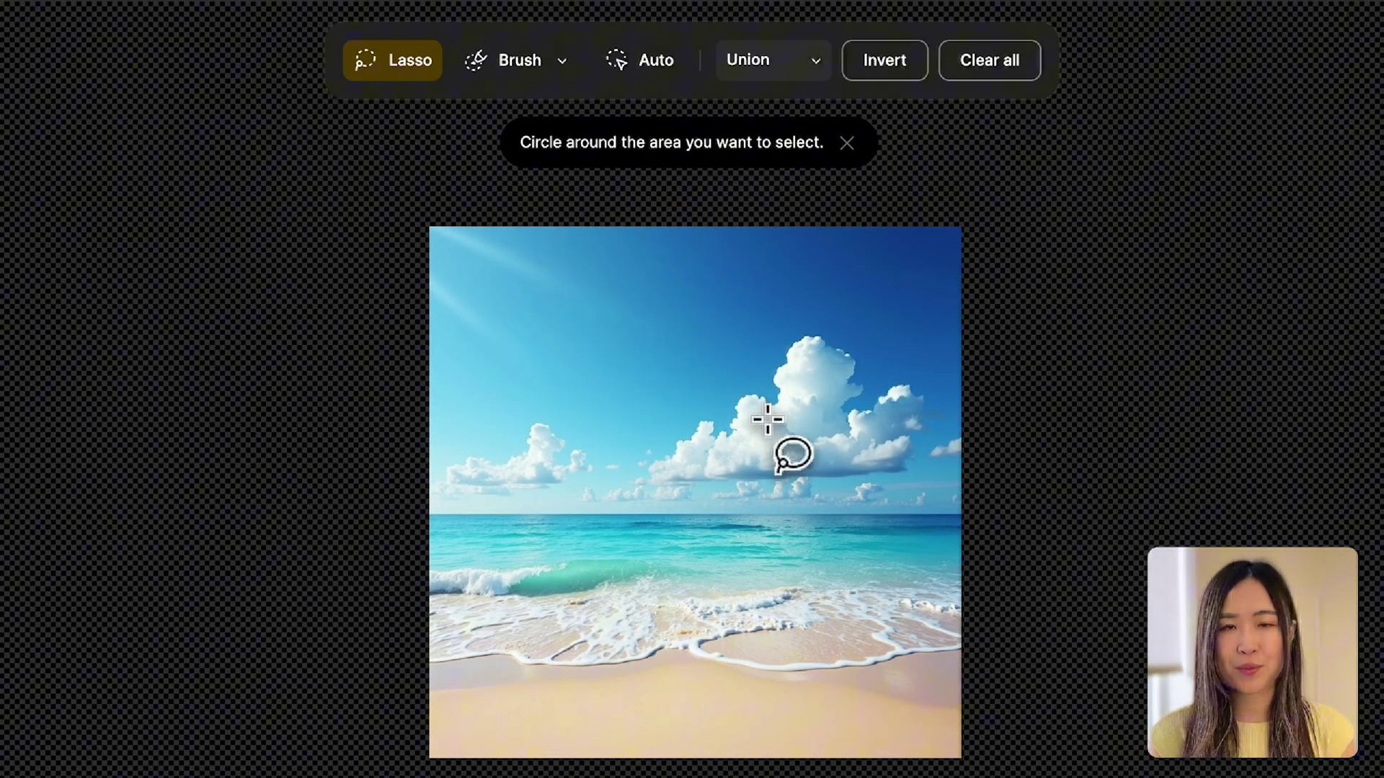
mouse_move(587, 424)
left_mouse_down()
mouse_move(457, 464)
mouse_move(538, 504)
mouse_move(588, 432)
left_mouse_up()
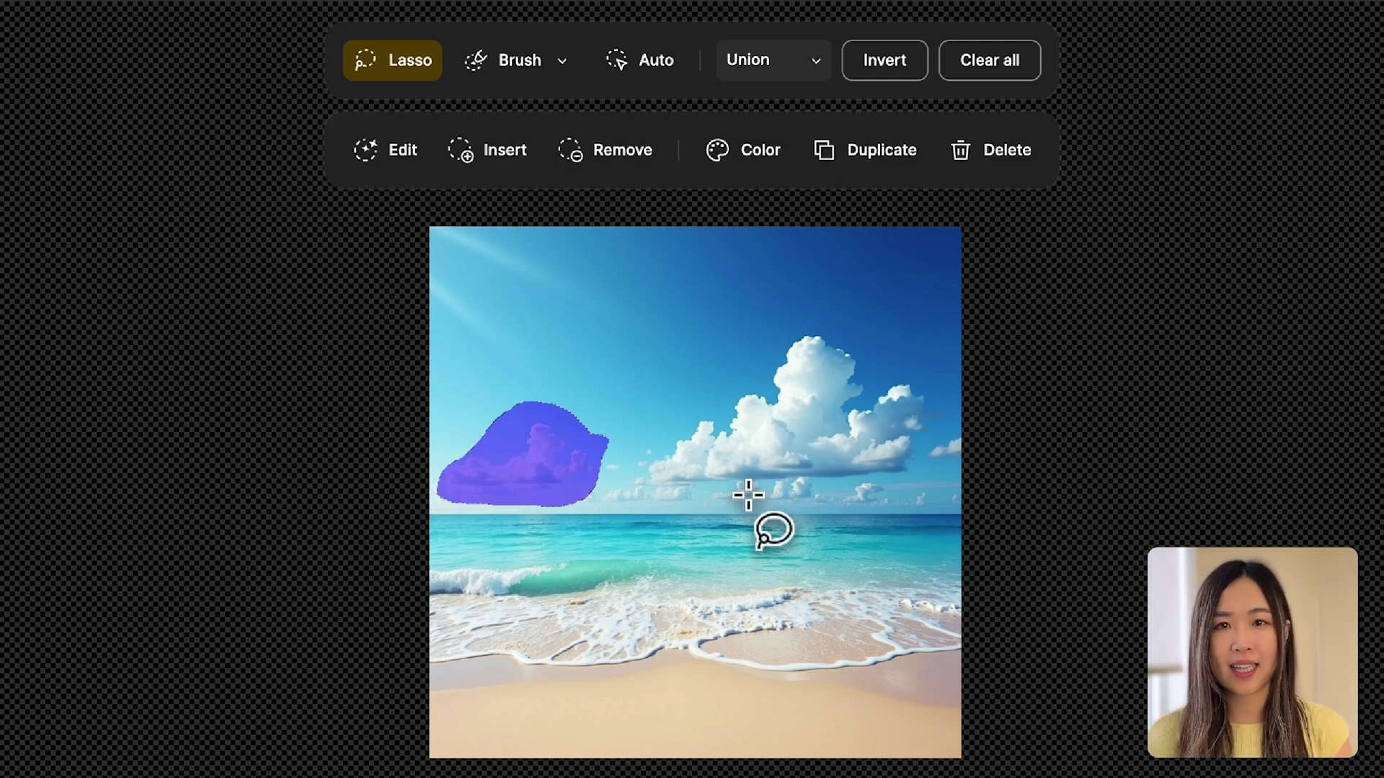
left_click(519, 61)
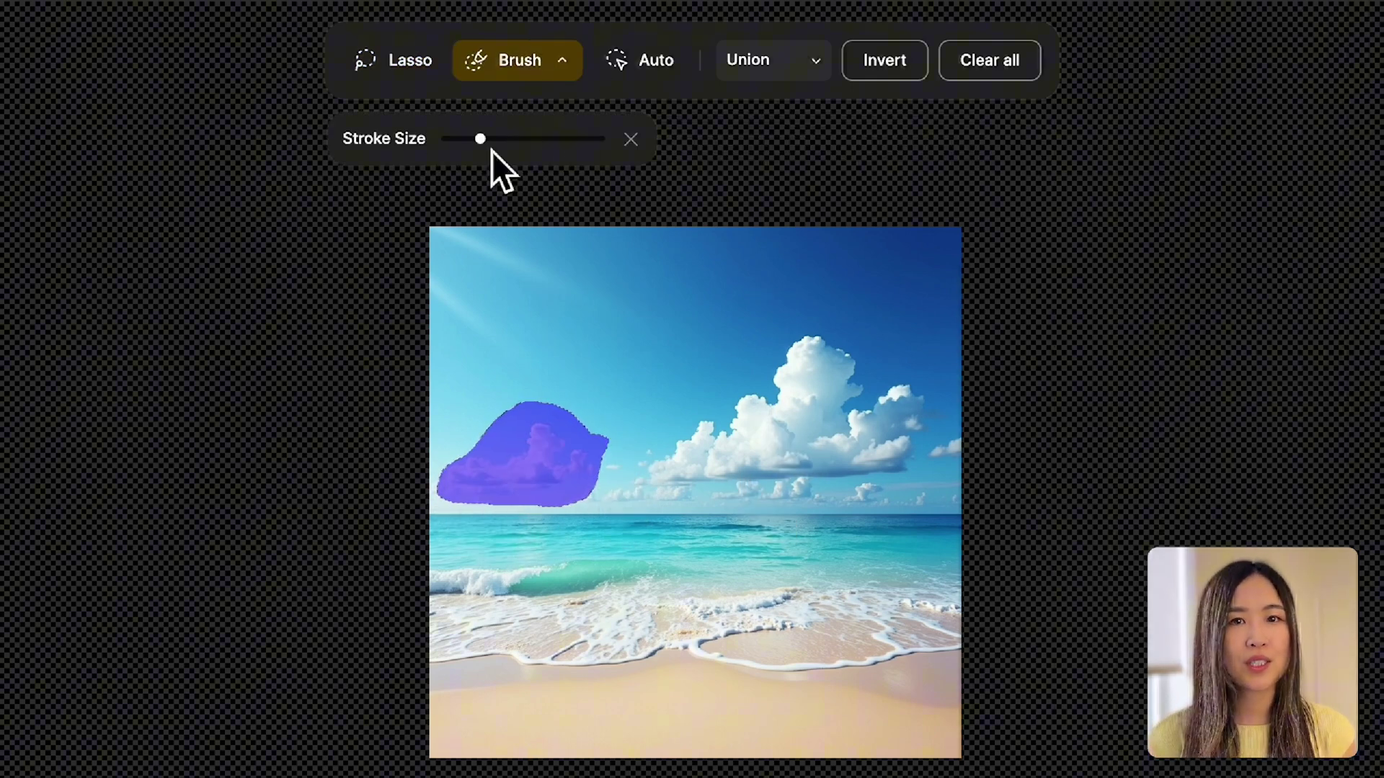
left_click_drag(614, 467, 681, 497)
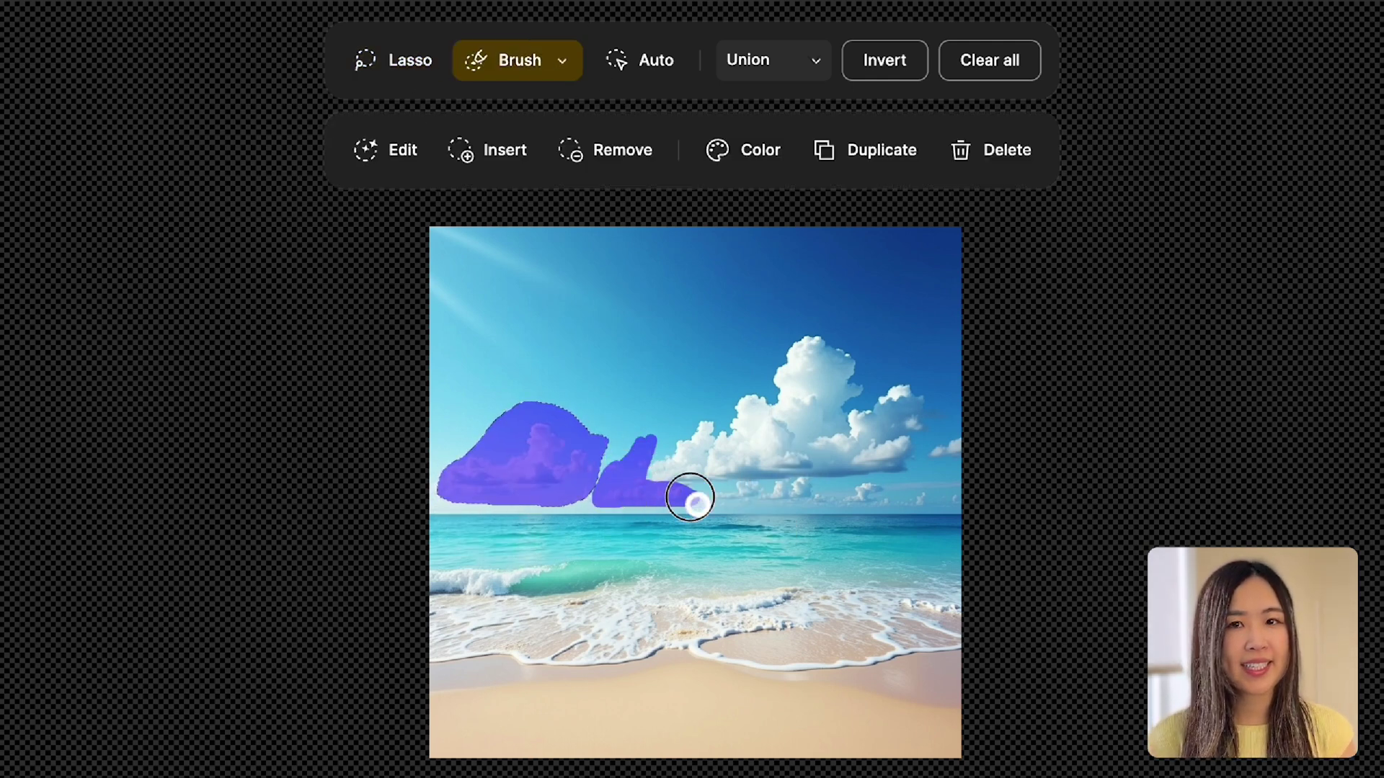
left_click(645, 61)
left_click(771, 441)
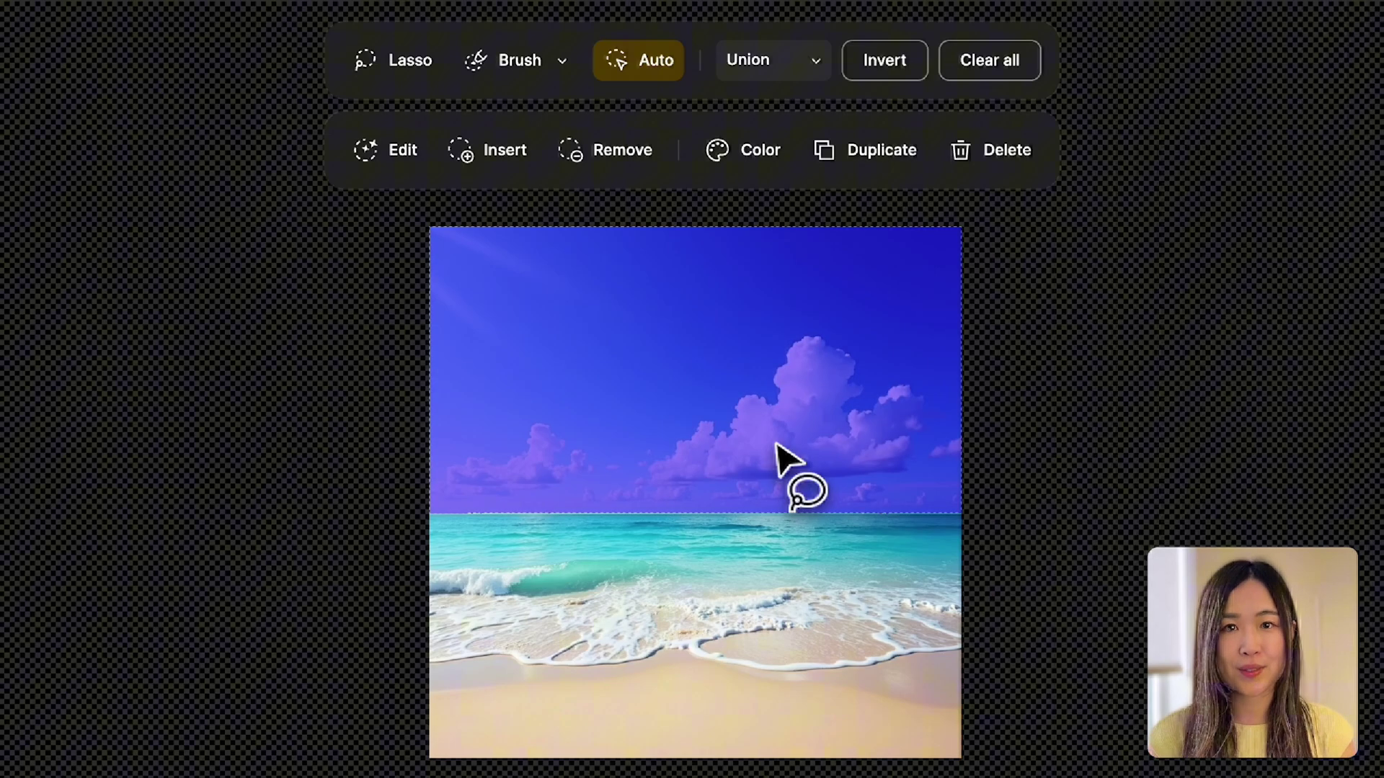
Subtract a dome shape with Lasso, invert and clear the selection, then enter Local Edit for the sky.
left_click(771, 60)
key("l")
mouse_move(818, 515)
left_mouse_down()
mouse_move(796, 589)
mouse_move(833, 516)
mouse_move(717, 466)
mouse_move(840, 482)
mouse_move(844, 504)
left_mouse_up()
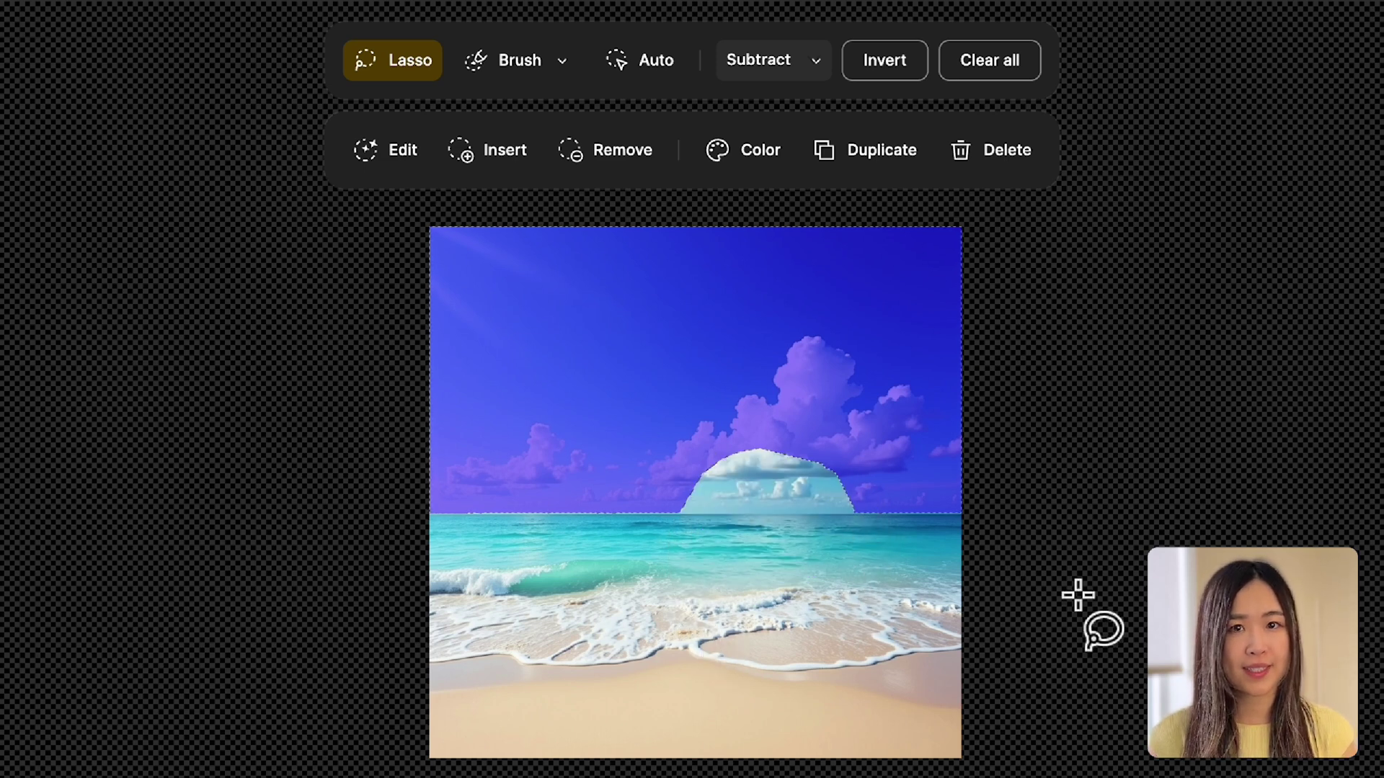
left_click(901, 79)
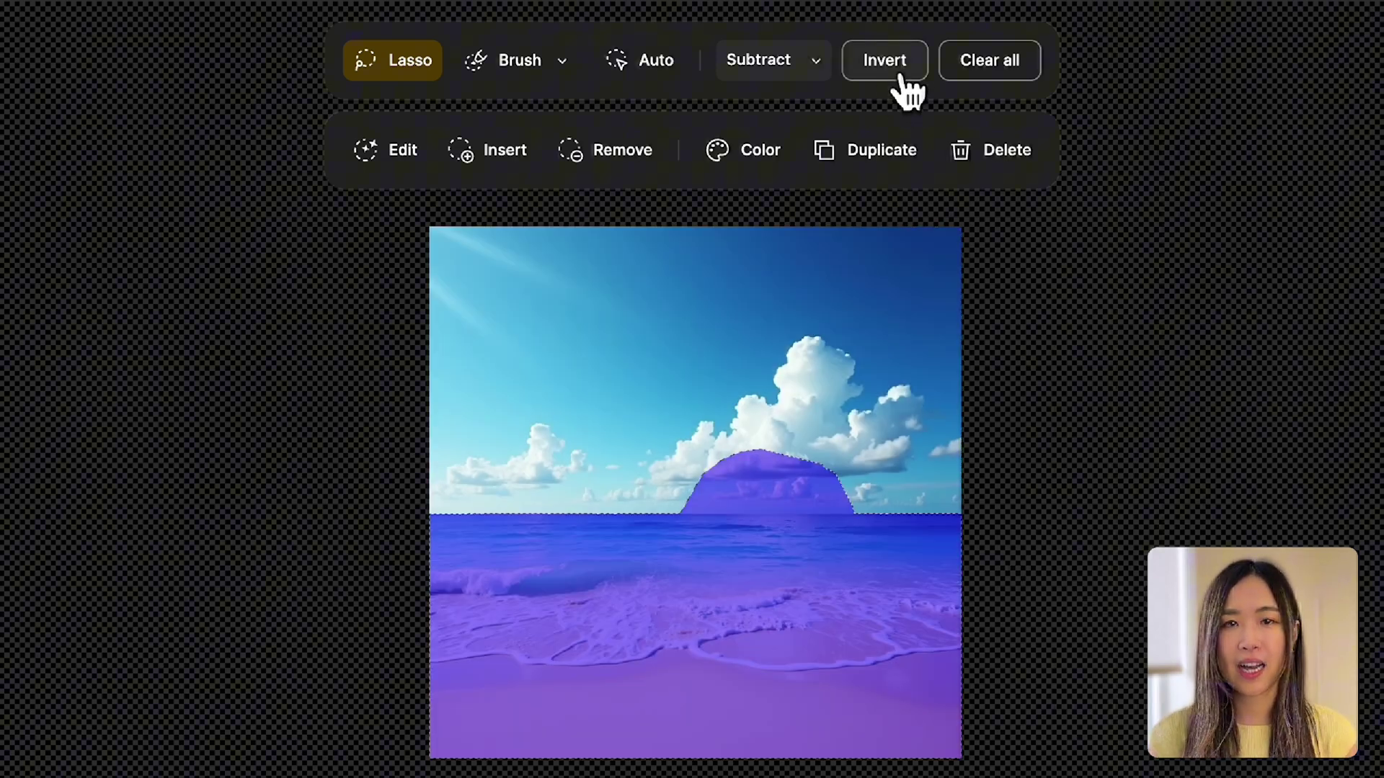
left_click(1010, 67)
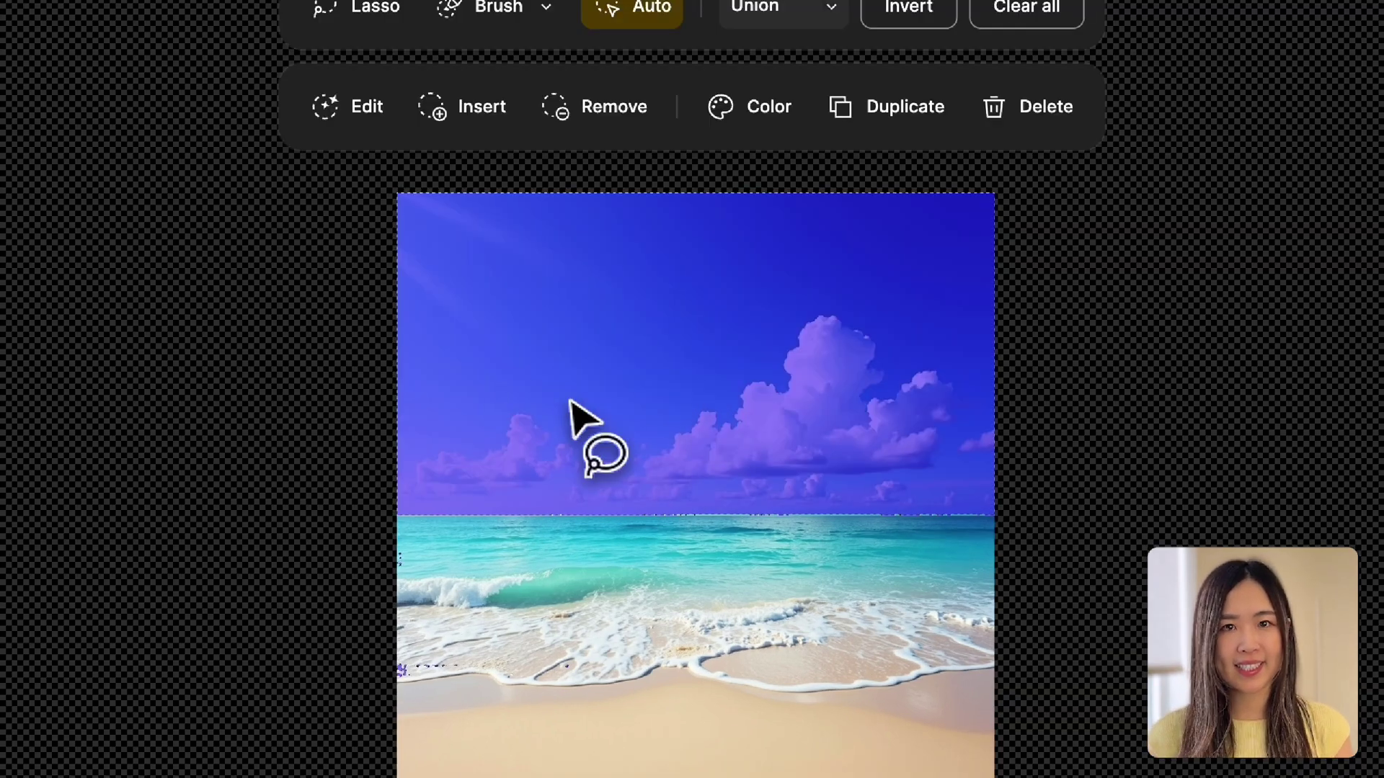
left_click(350, 109)
Generate a Local Edit of the sky with the prompt 'sunset in golden hour'.
left_click(226, 238)
type("sunset in golden hour")
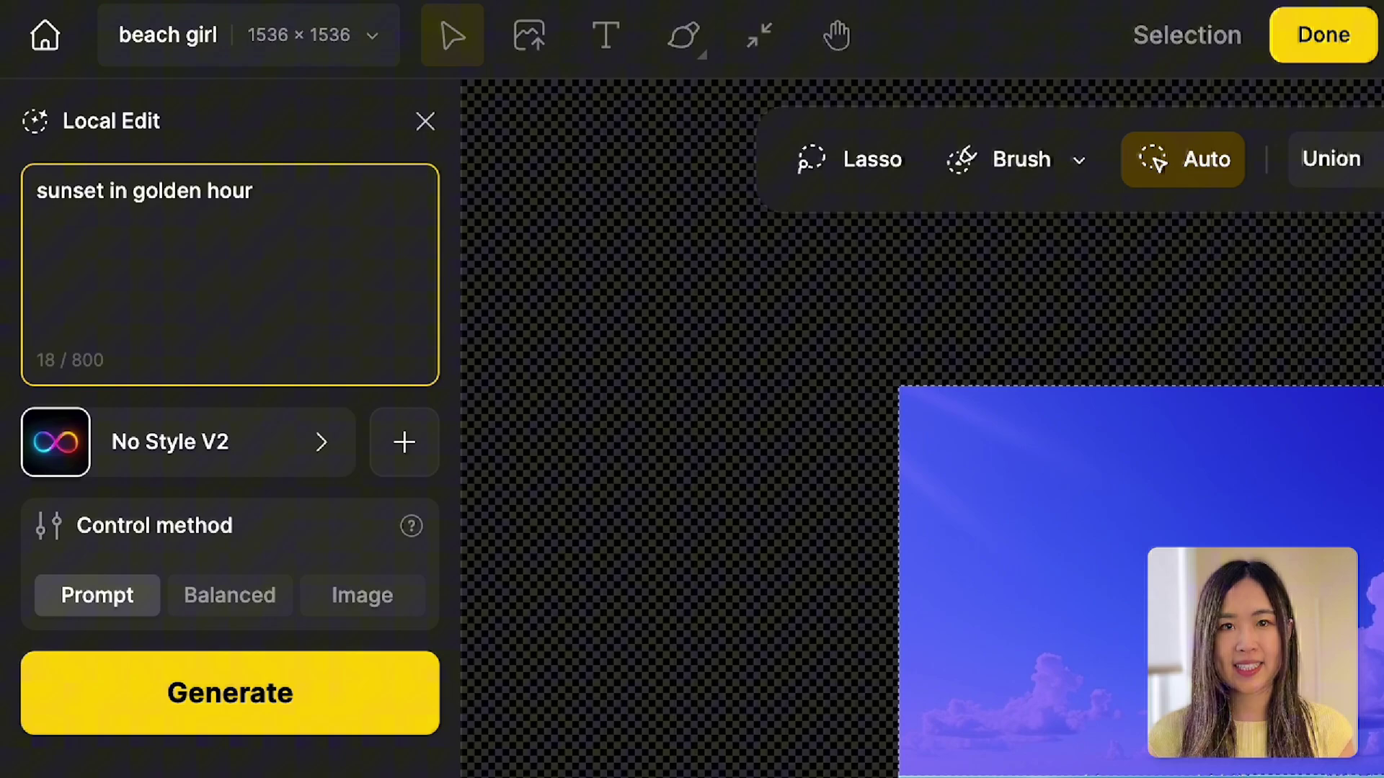
left_click(264, 727)
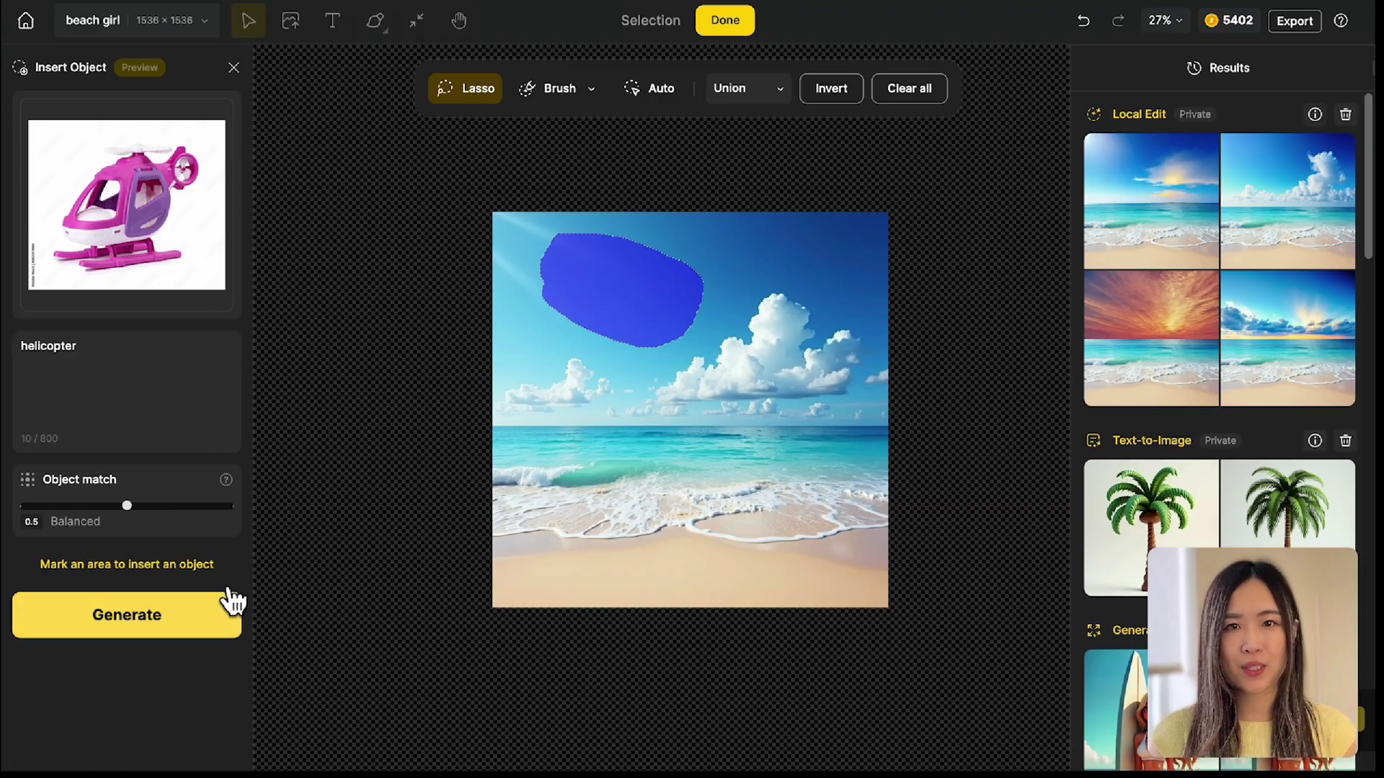
Insert a helicopter into the sky, duplicate and move the copy, then delete the helicopter.
left_click(231, 607)
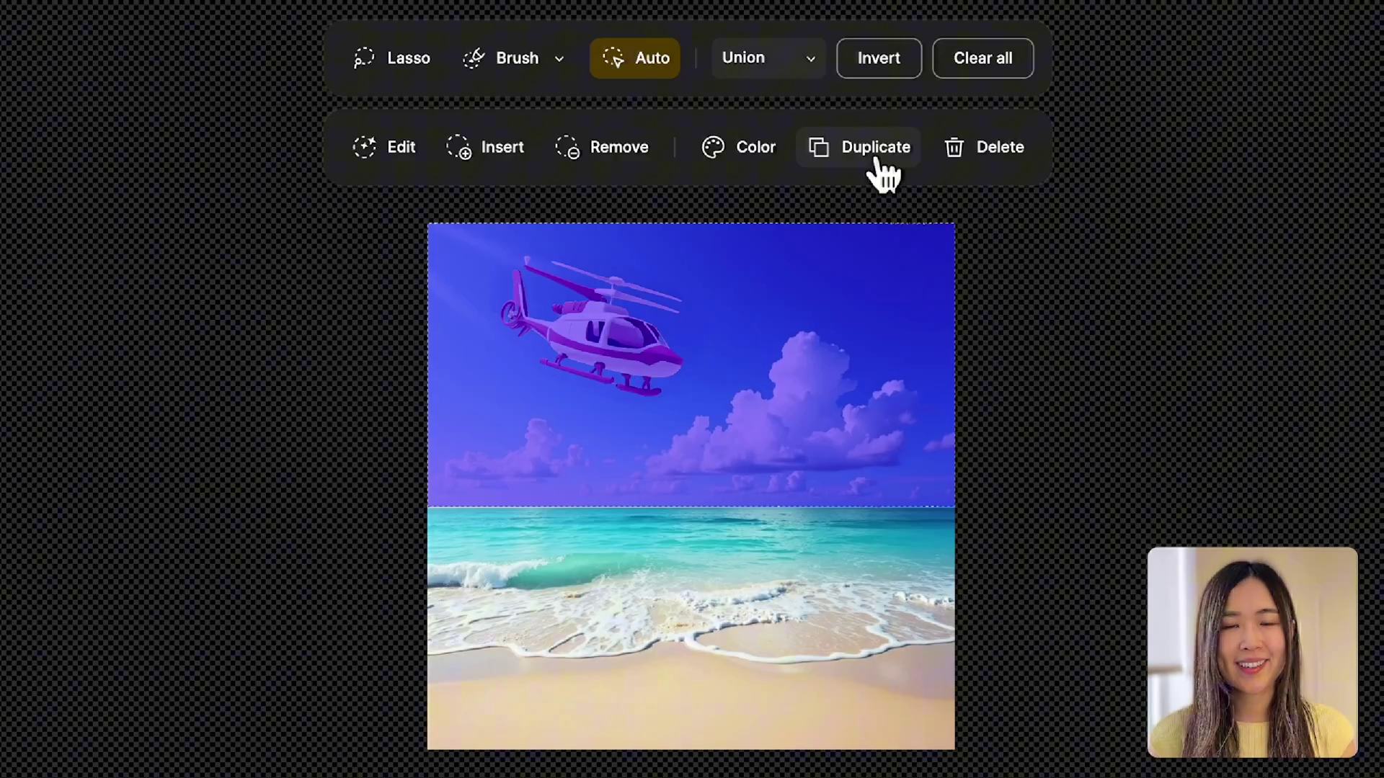
left_click(896, 153)
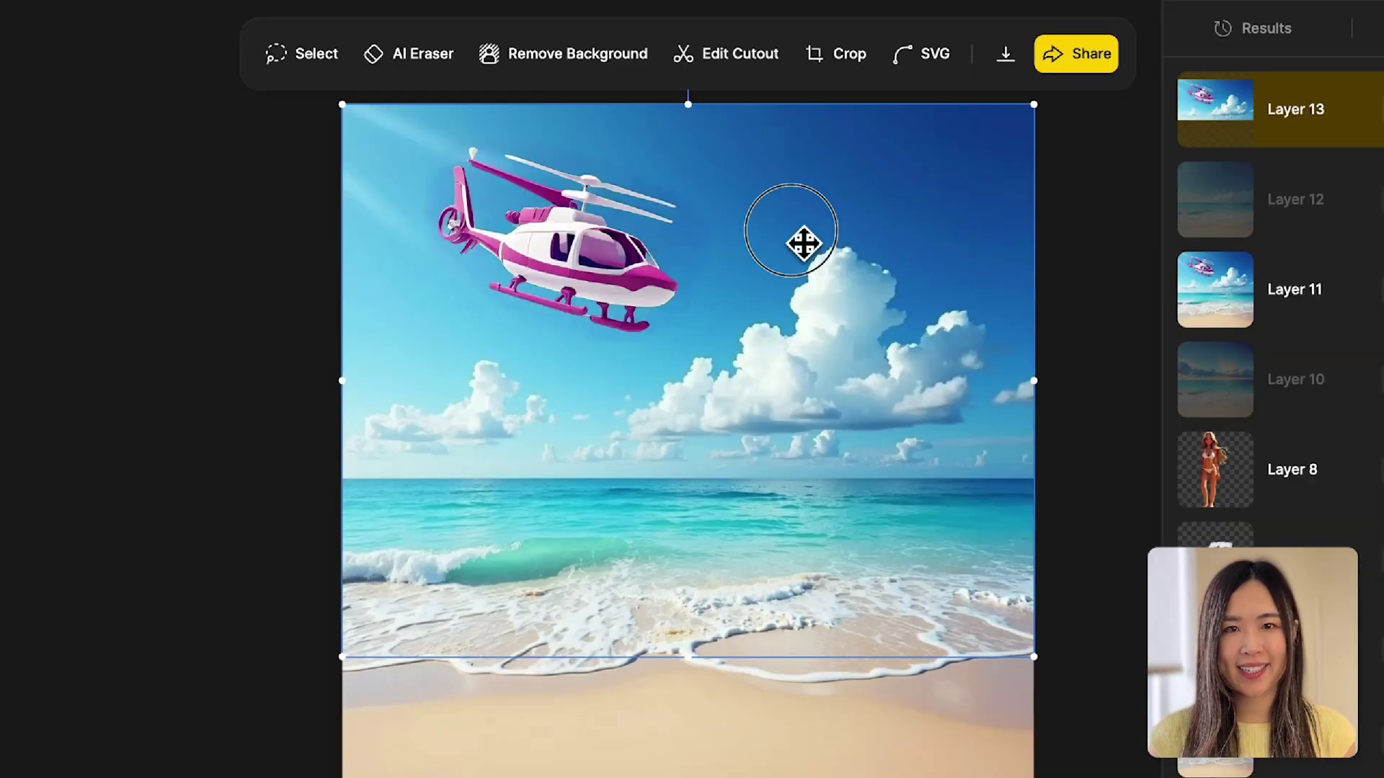
left_click_drag(803, 240, 791, 488)
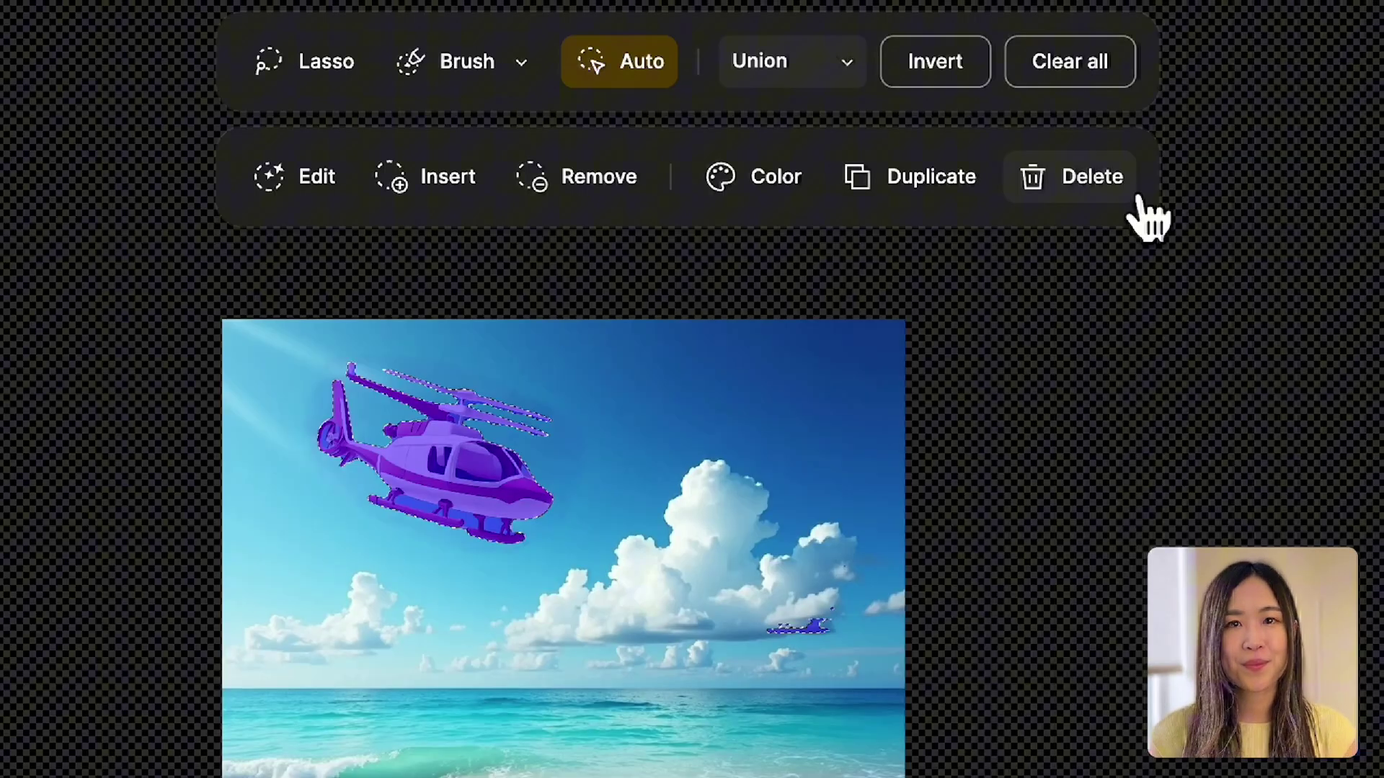
left_click(1104, 186)
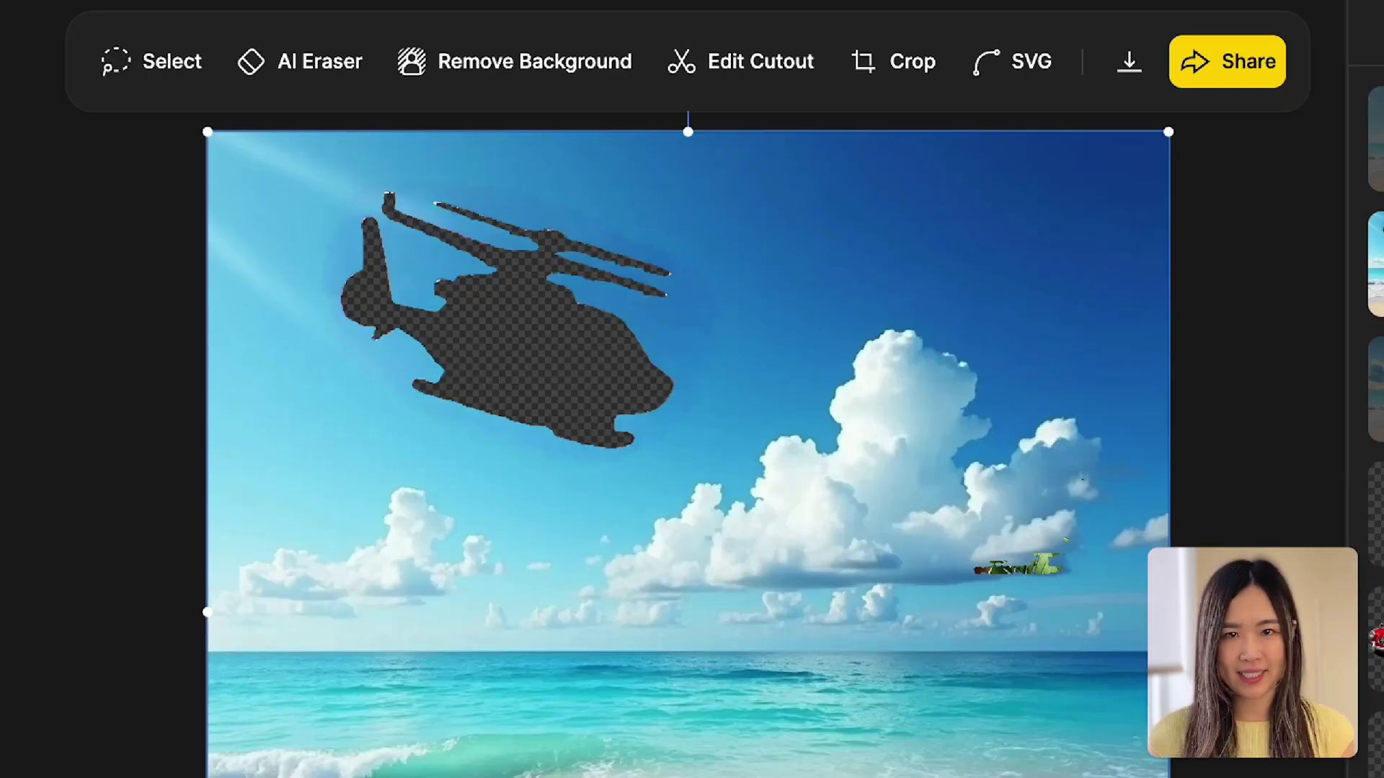
Erase the helicopter with AI Eraser, remove the surfer boy's background, and try Edit Cutout and Crop.
left_click(320, 76)
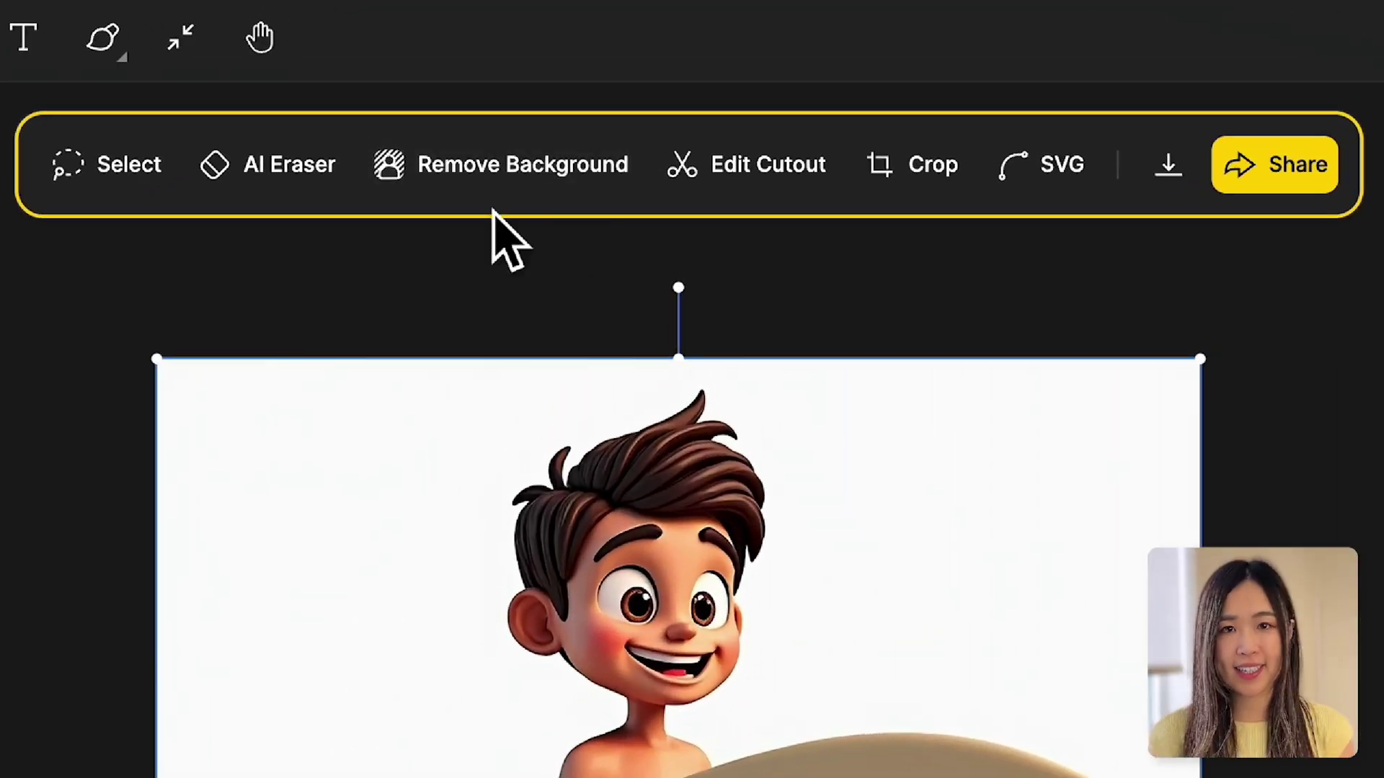
left_click(539, 148)
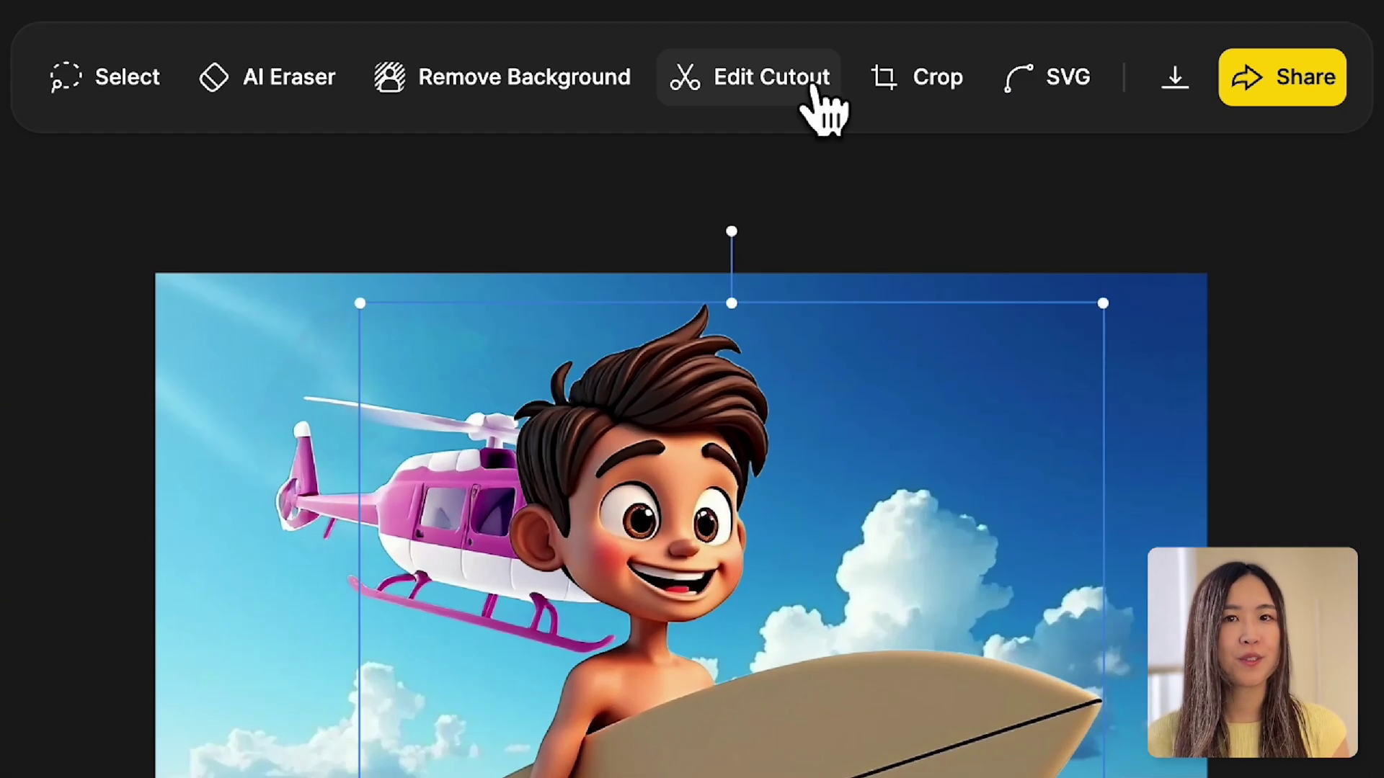
left_click(692, 52)
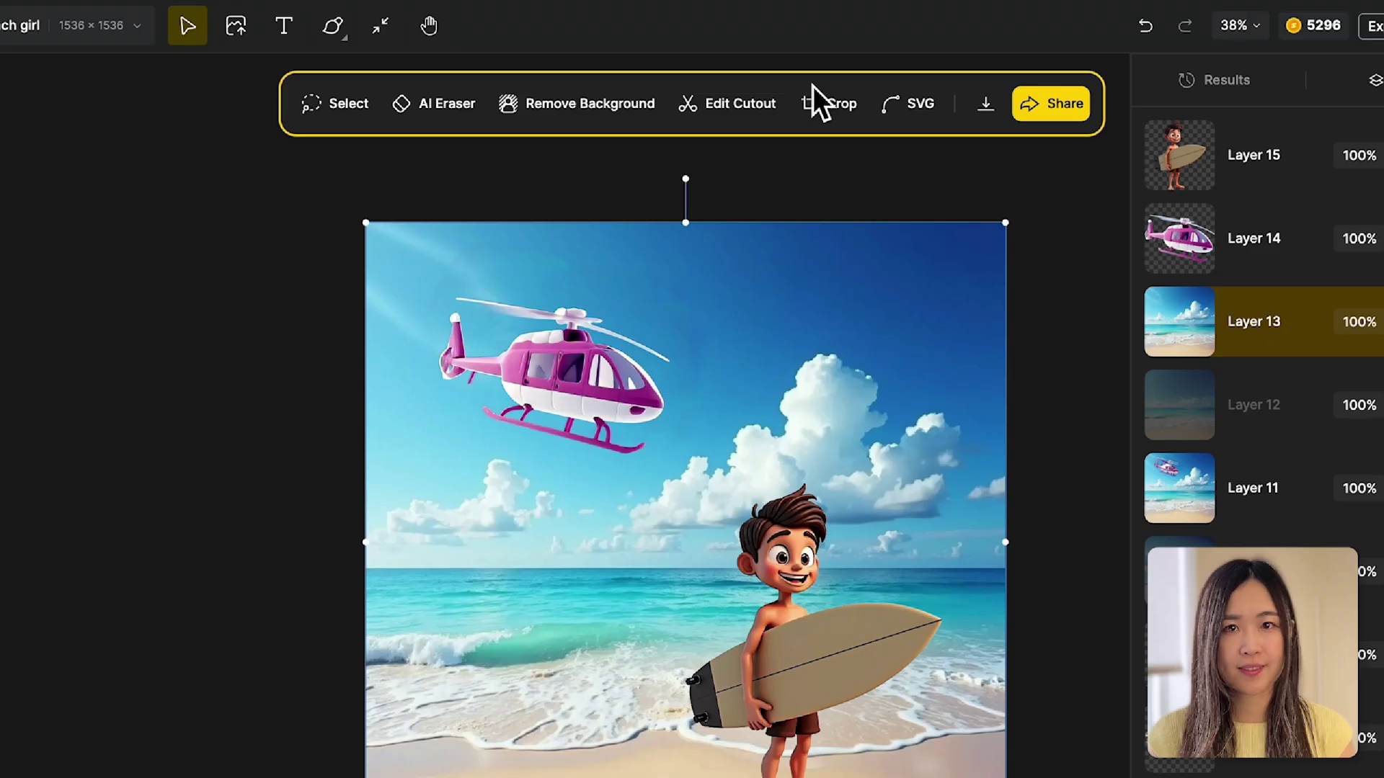
left_click(844, 109)
left_click_drag(469, 247, 515, 297)
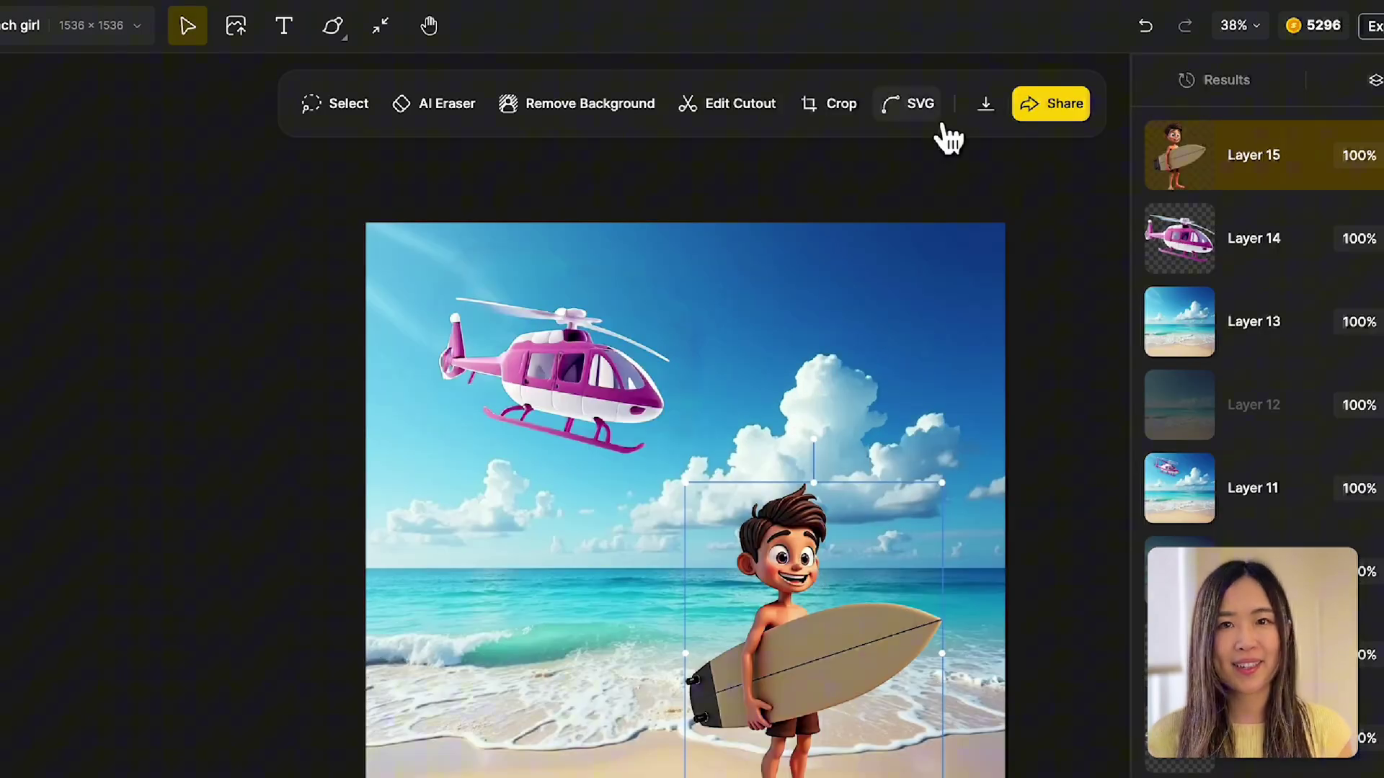
Vectorize the surfer boy to SVG with Group By Color and preview the result.
left_click(930, 126)
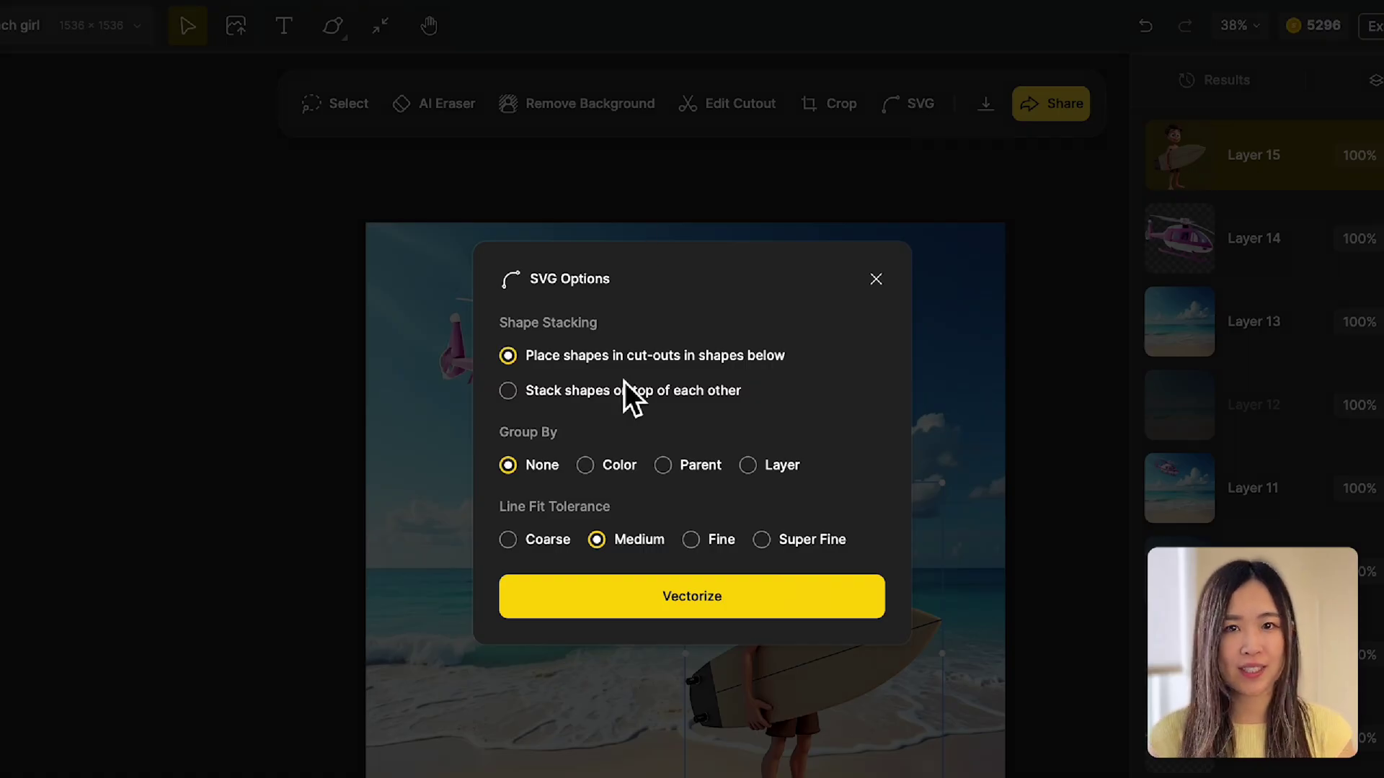
left_click(586, 465)
left_click(692, 596)
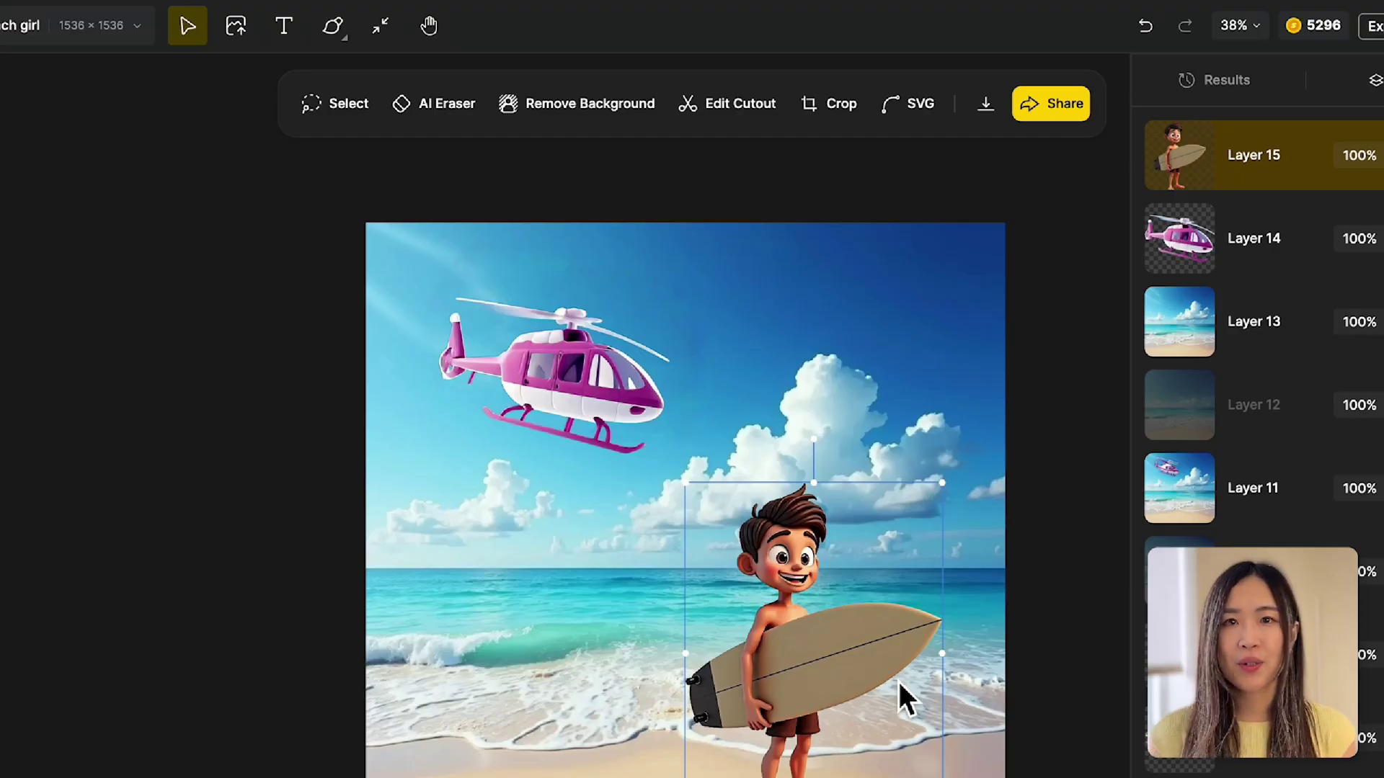
left_click(1211, 349)
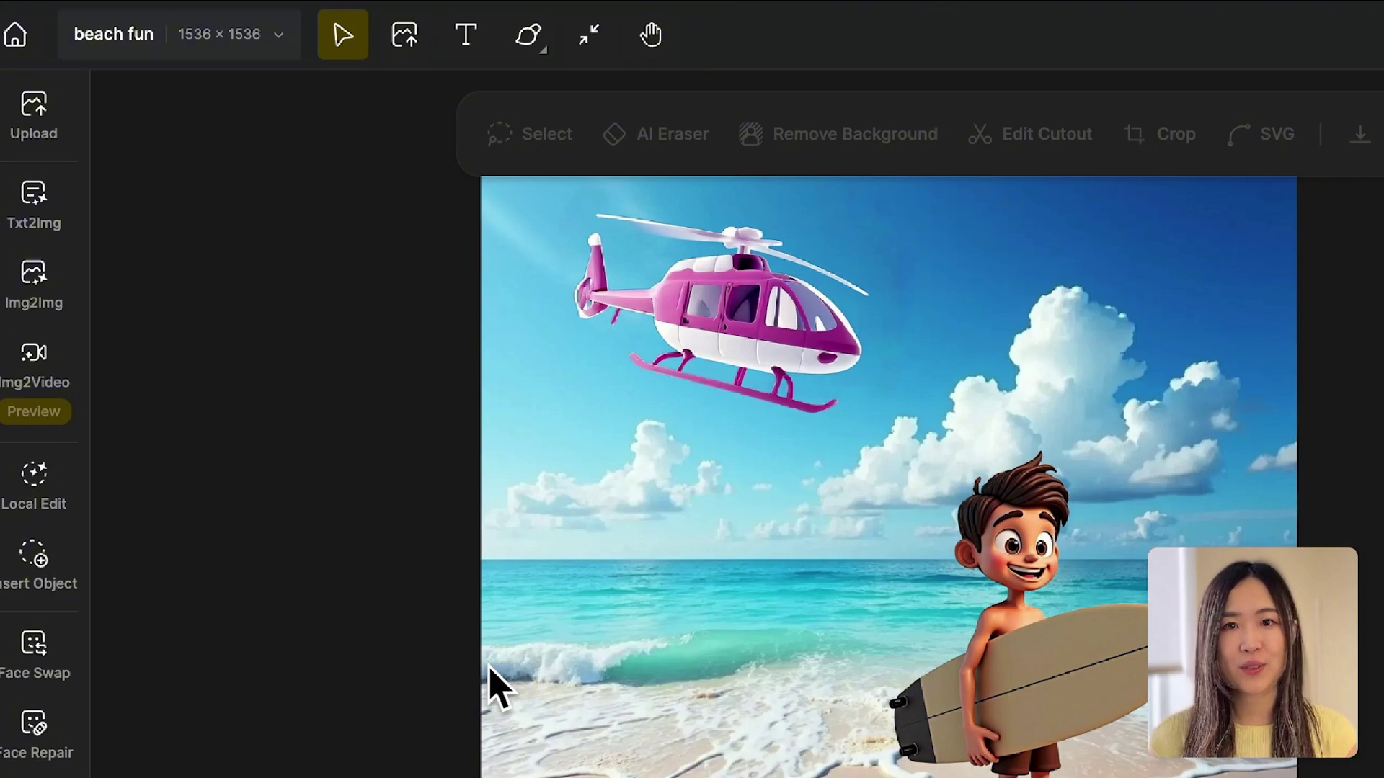
Rename the project to 'beach fun' and try a custom width and height in project settings.
left_click(192, 41)
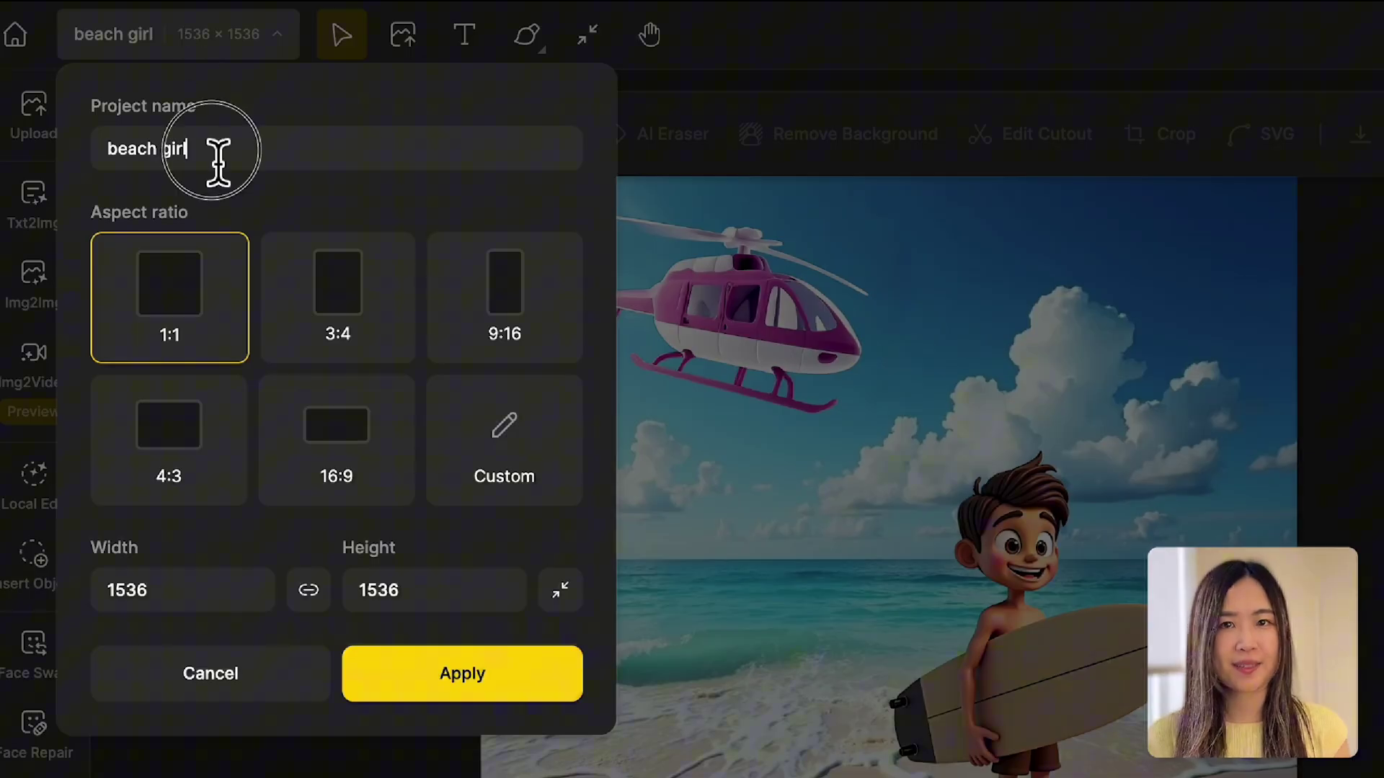
left_click(217, 142)
key("BackSpace")
key("BackSpace")
key("BackSpace")
key("BackSpace")
type("fun")
left_click(522, 457)
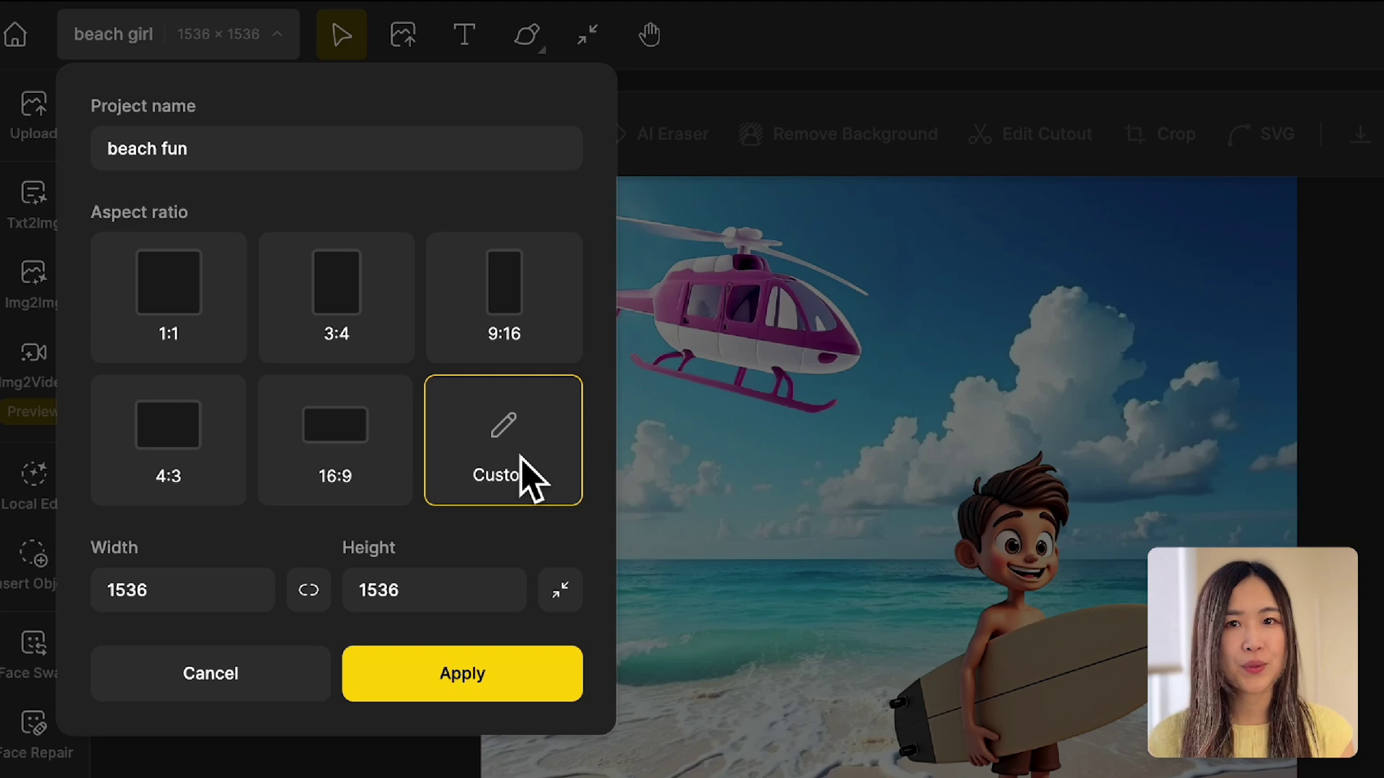
double_click(211, 598)
key("Left")
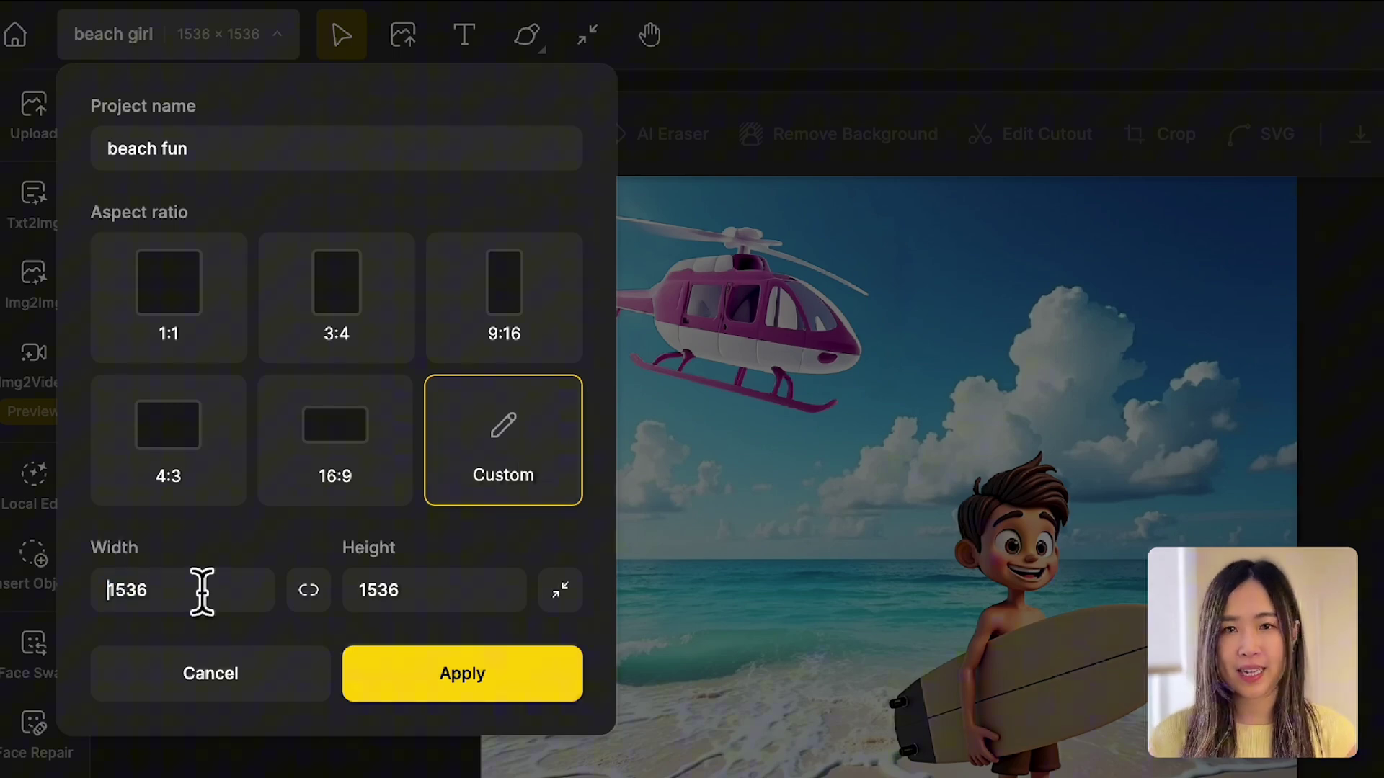
key("Tab")
Apply the 'beach fun' settings and reposition the helicopter and the surfer boy.
left_click(511, 694)
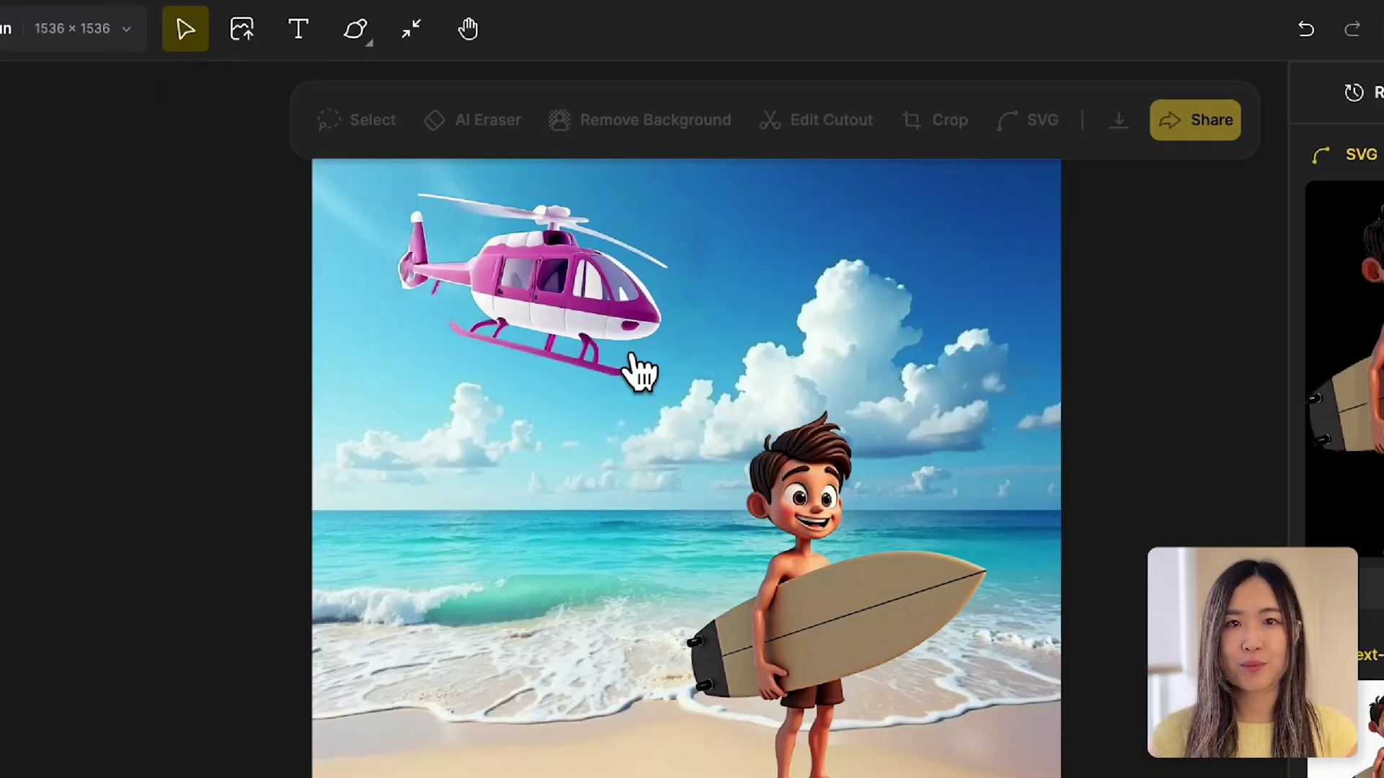
left_click_drag(638, 372, 624, 332)
mouse_move(876, 401)
left_mouse_down()
mouse_move(798, 364)
mouse_move(896, 386)
left_mouse_up()
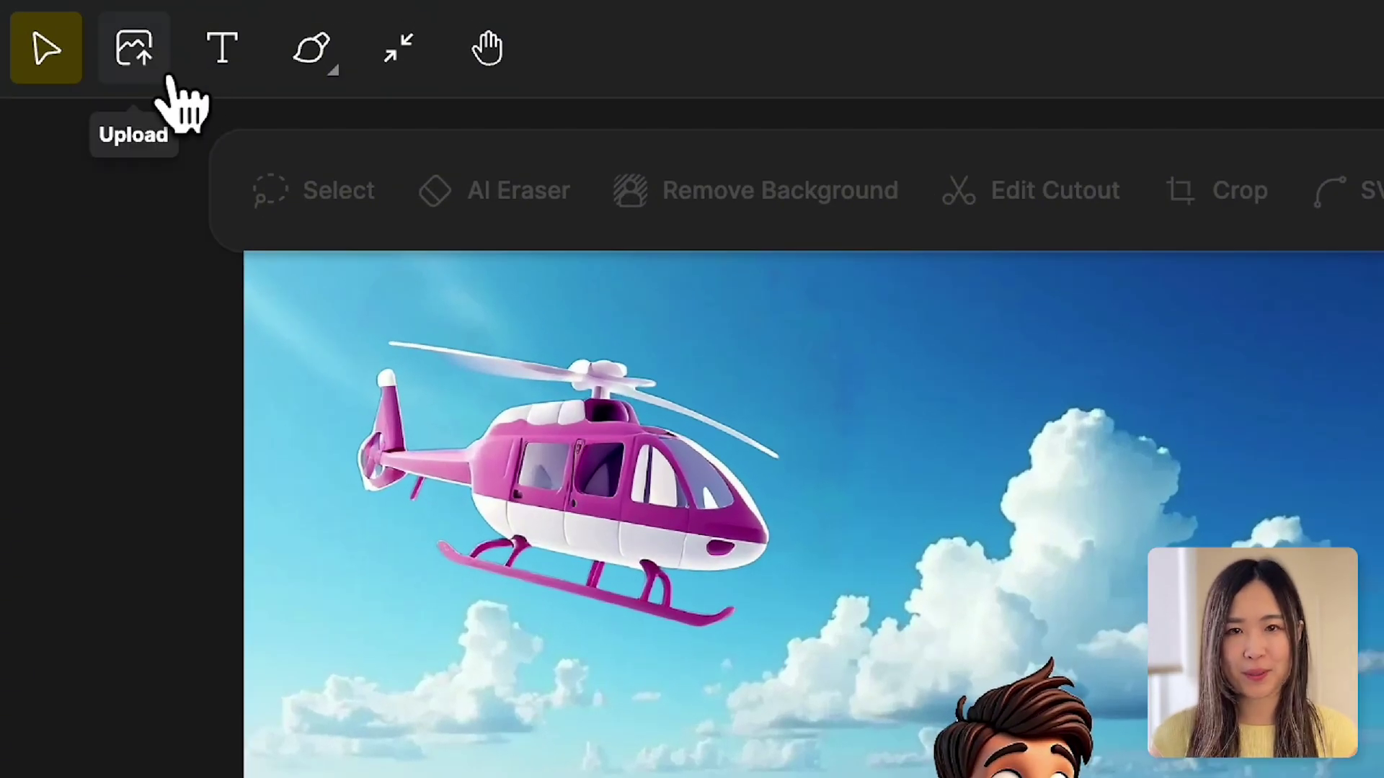
Add a placeholder Inter 128 pt text box over the sky and bring up the Brush drawing options.
left_click(222, 48)
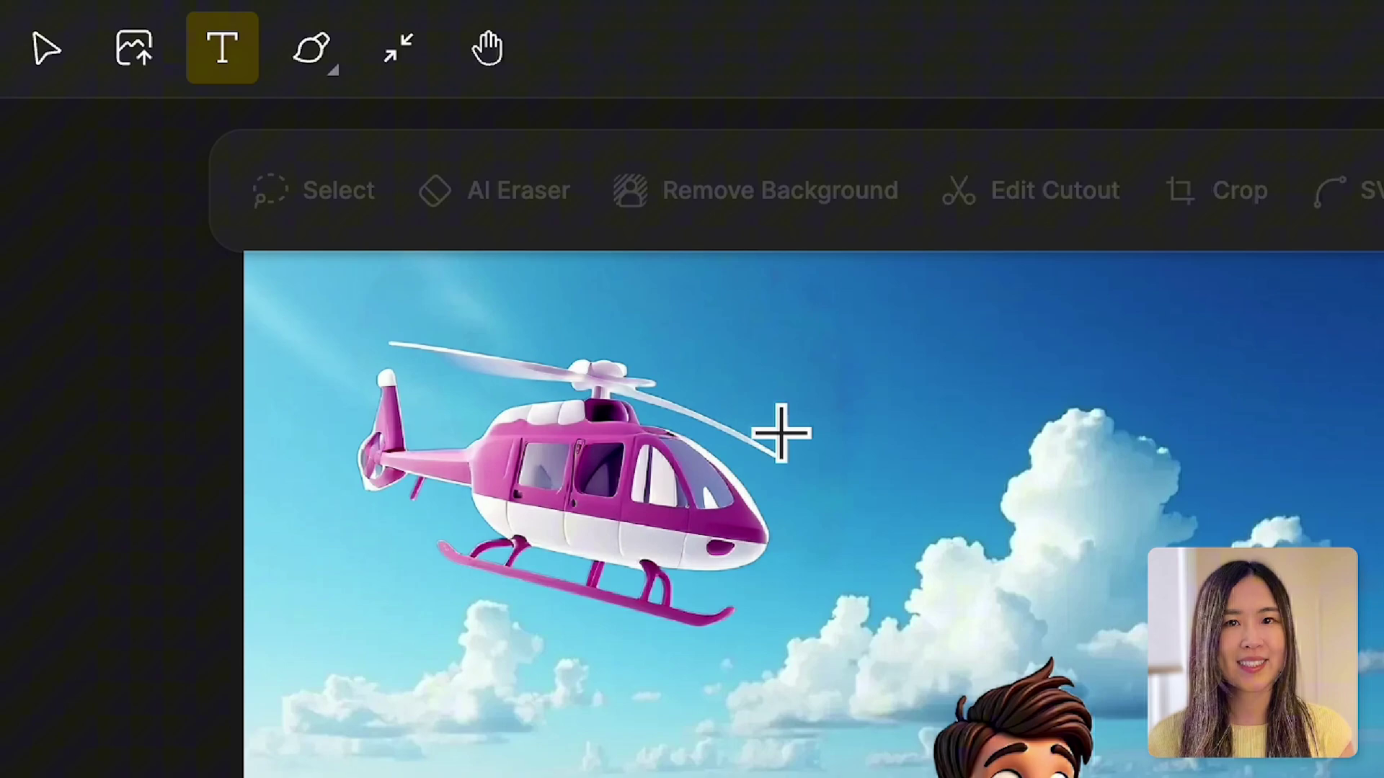
left_click(840, 396)
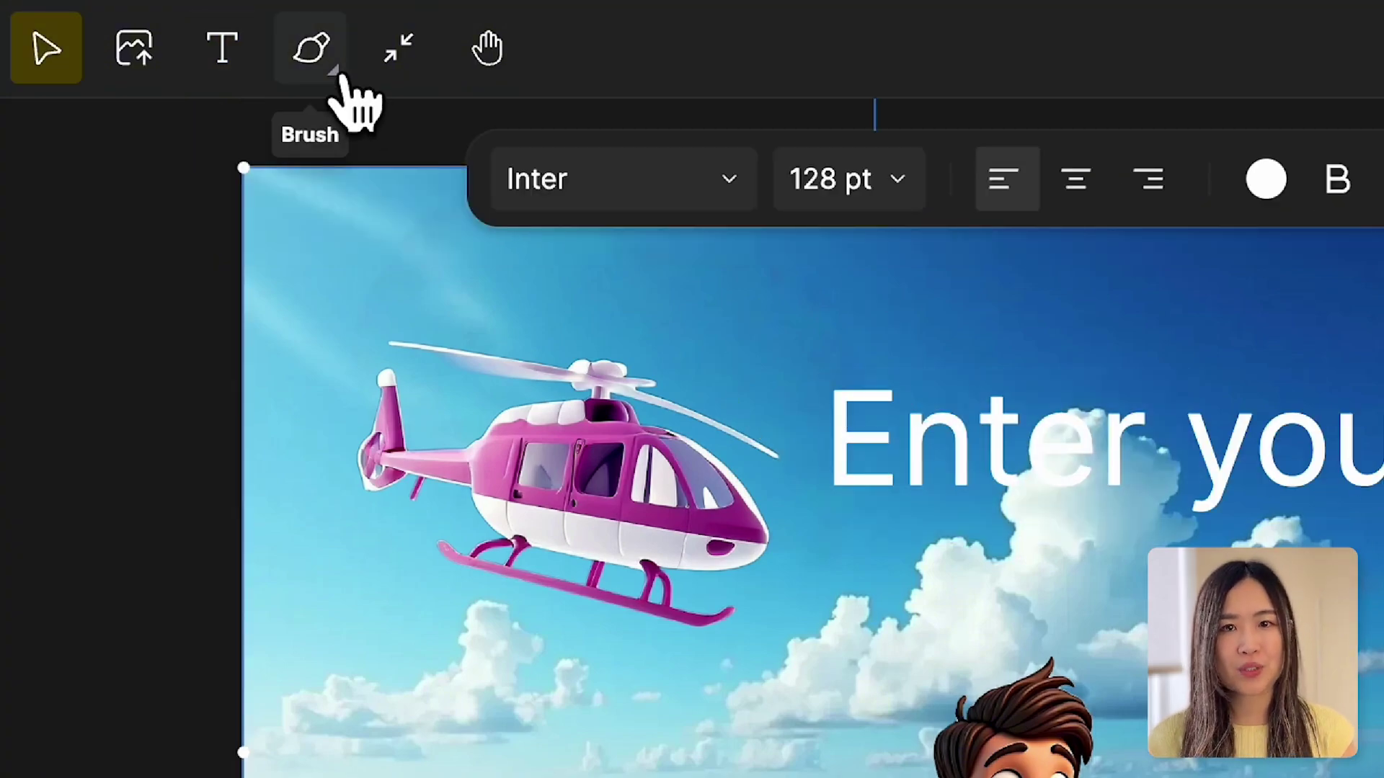
left_click(344, 78)
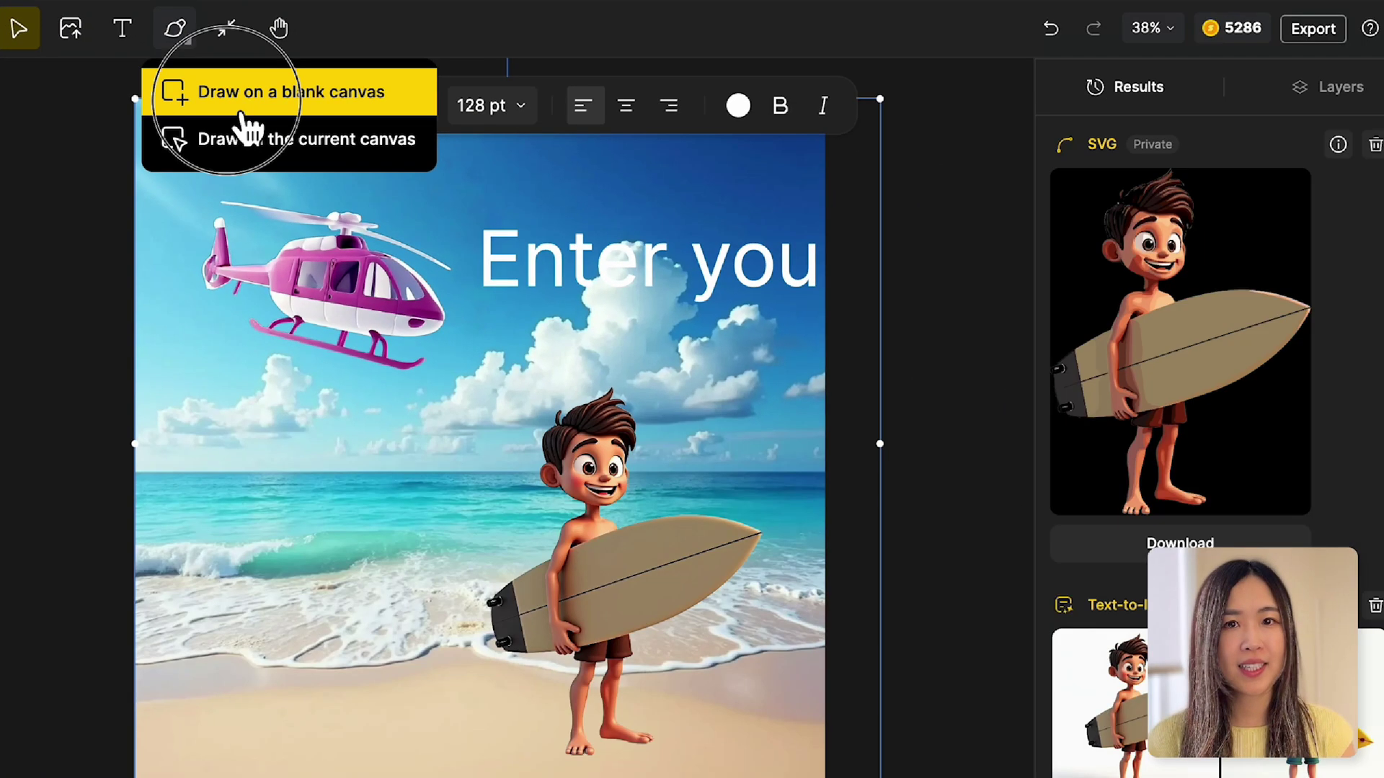
Start drawing on a blank canvas and sketch a black test stroke and heart outline.
left_click(375, 160)
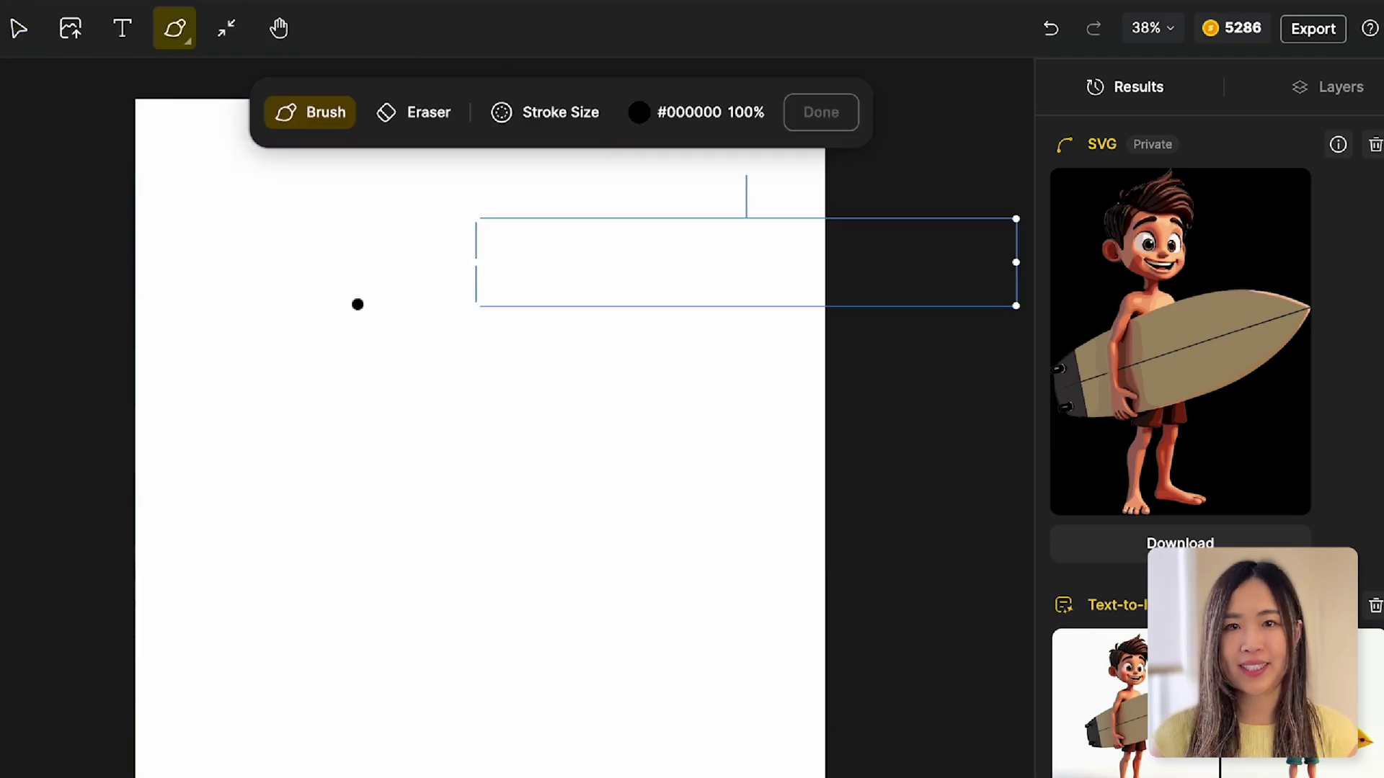
left_click_drag(433, 307, 415, 273)
mouse_move(330, 407)
left_mouse_down()
mouse_move(641, 430)
mouse_move(491, 250)
left_mouse_up()
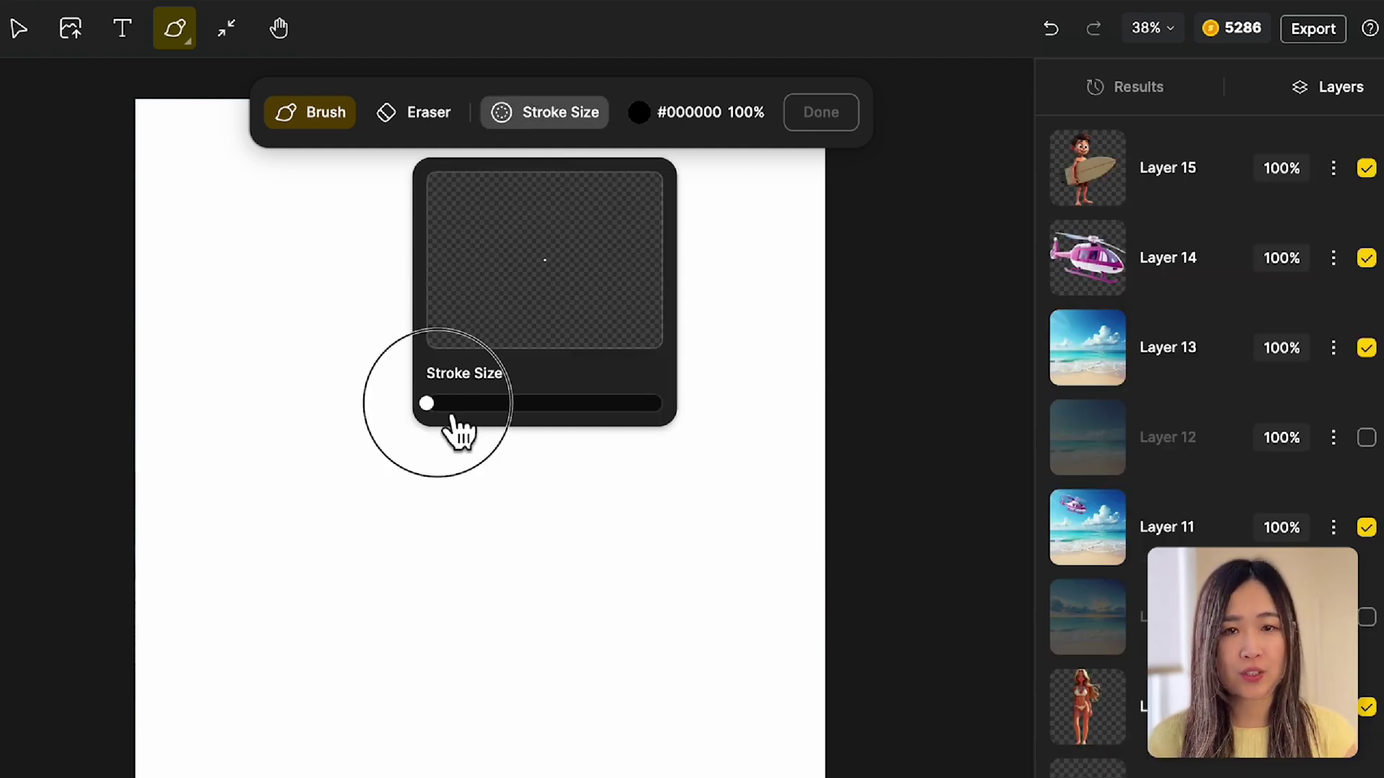
Enlarge the brush stroke and set the colour to pure red #FF0000 at 87% opacity.
left_click_drag(451, 417, 480, 404)
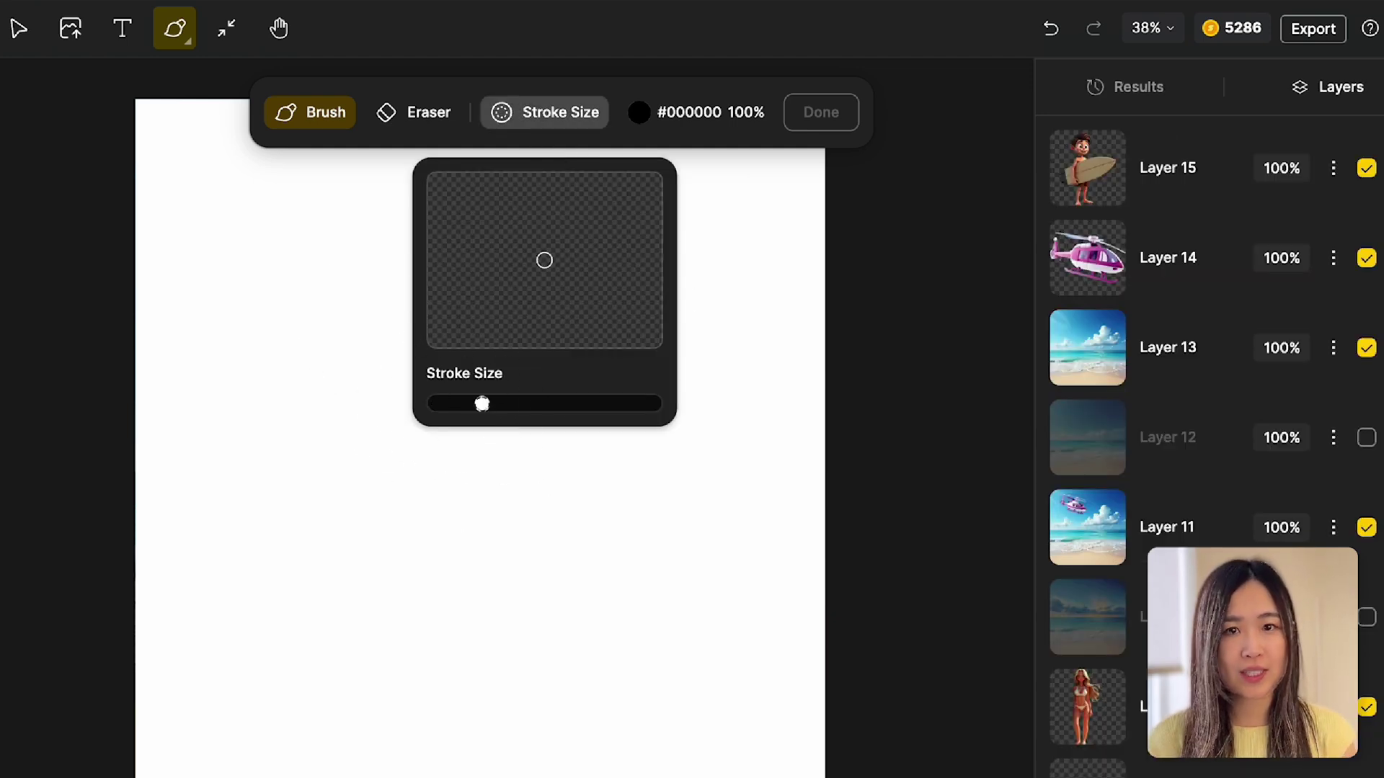
left_click(667, 124)
left_click_drag(800, 241, 822, 185)
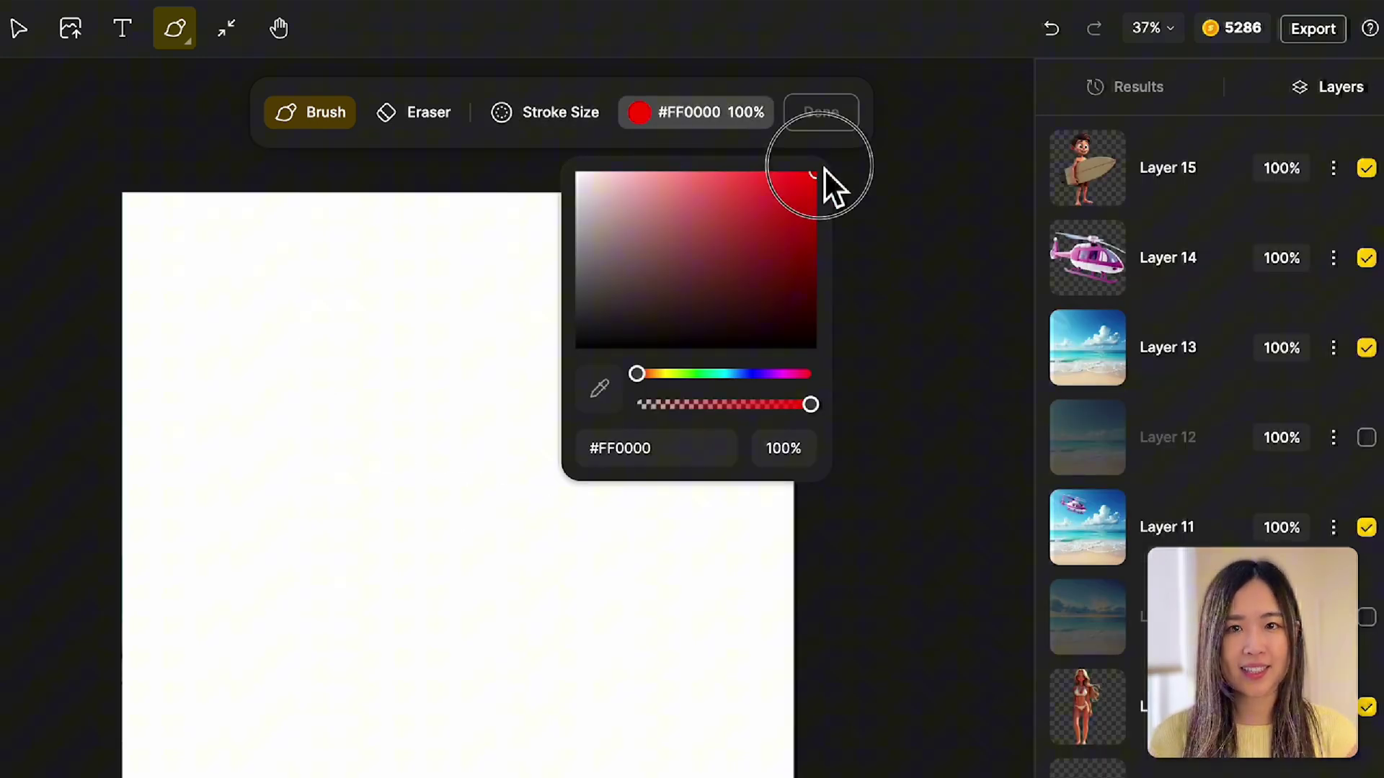
left_click_drag(810, 407, 788, 423)
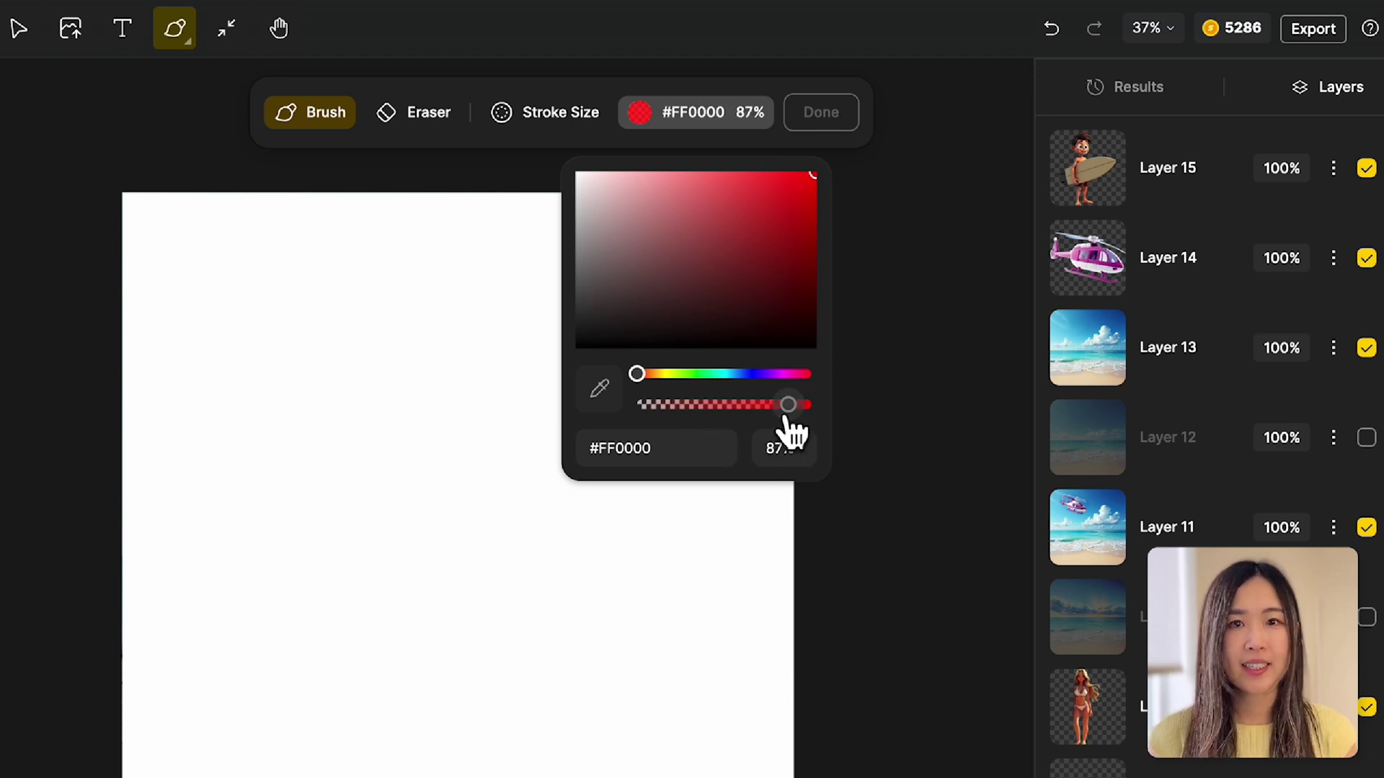
Draw a thick red heart, finish it as Layer 16, and select that layer.
mouse_move(460, 467)
left_mouse_down()
mouse_move(418, 333)
mouse_move(272, 354)
mouse_move(326, 548)
mouse_move(449, 682)
mouse_move(529, 357)
mouse_move(677, 423)
mouse_move(537, 592)
mouse_move(460, 723)
left_mouse_up()
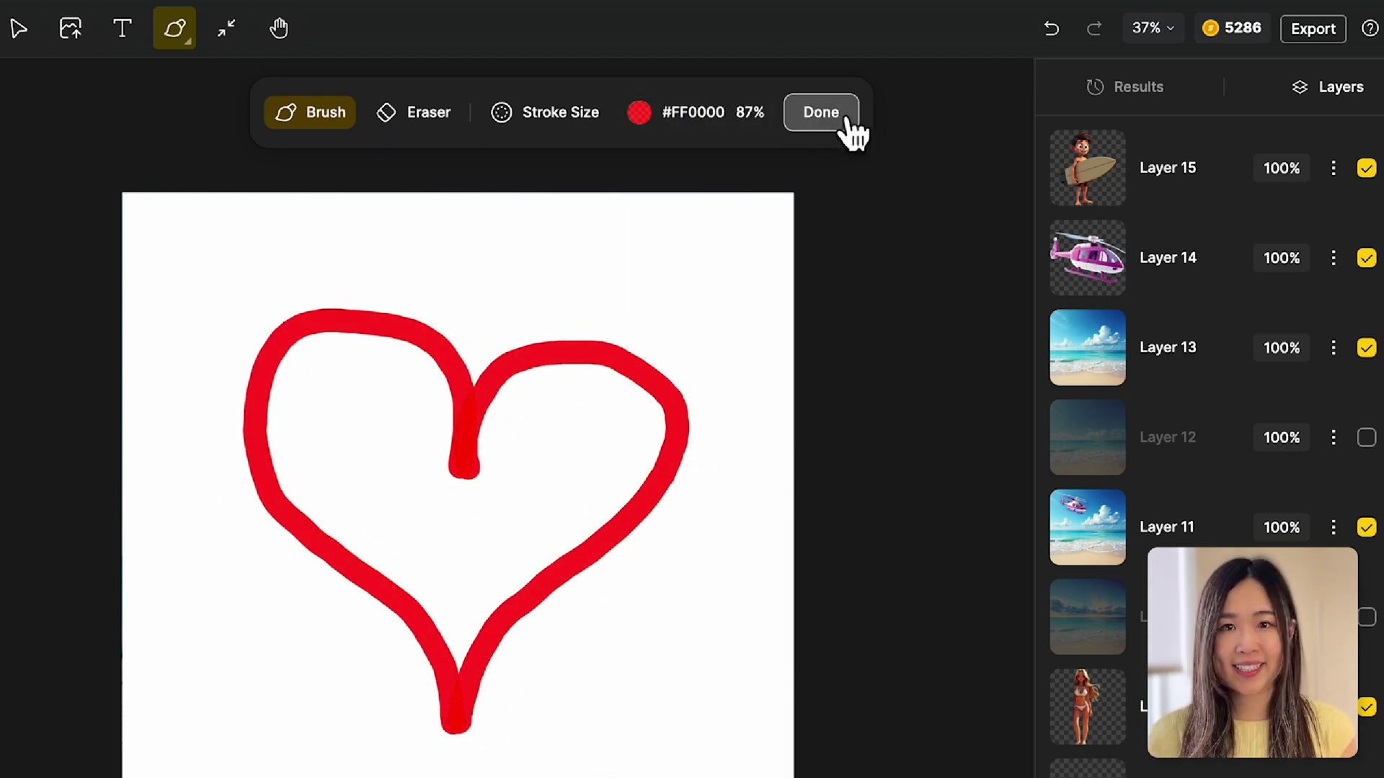
left_click(842, 123)
left_click(1225, 190)
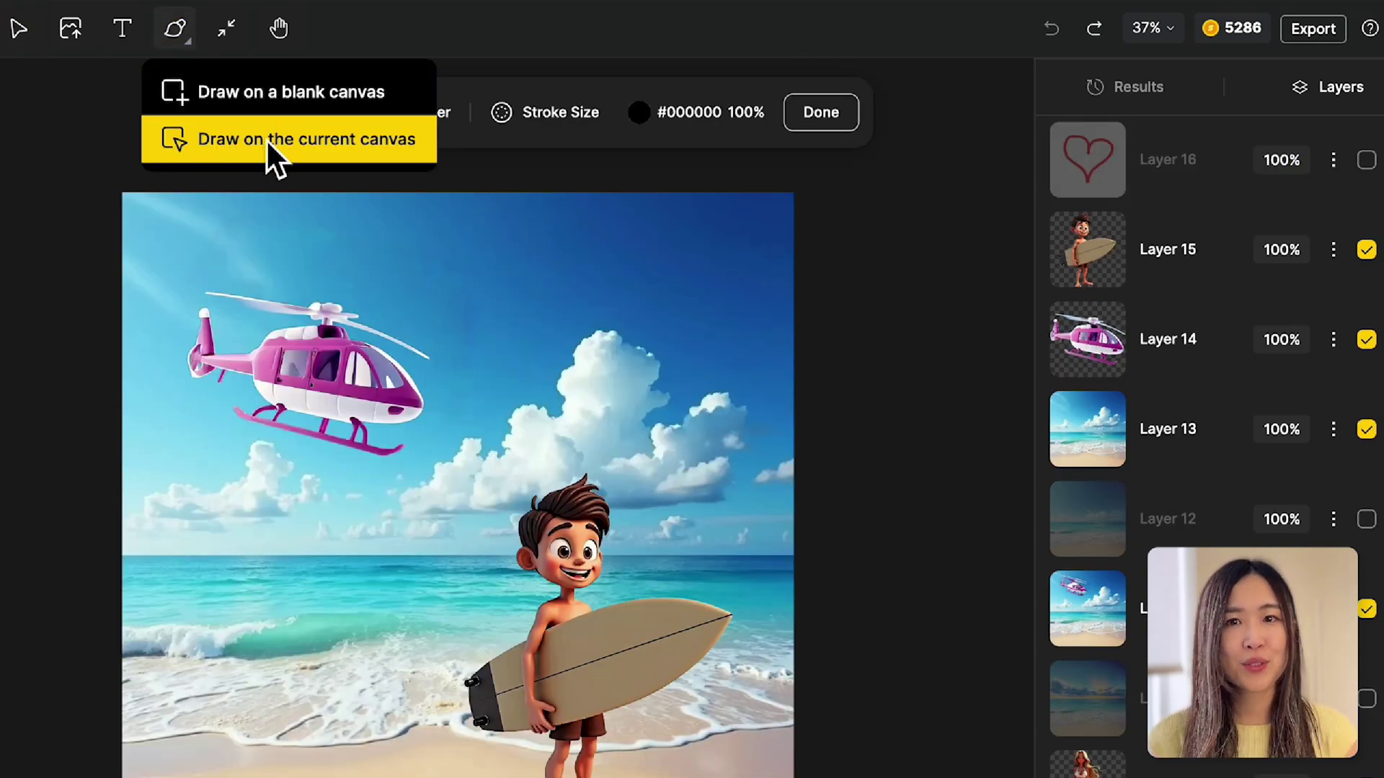
Paint a small red heart just above the surfer boy's head and save it as Layer 17.
left_click(270, 140)
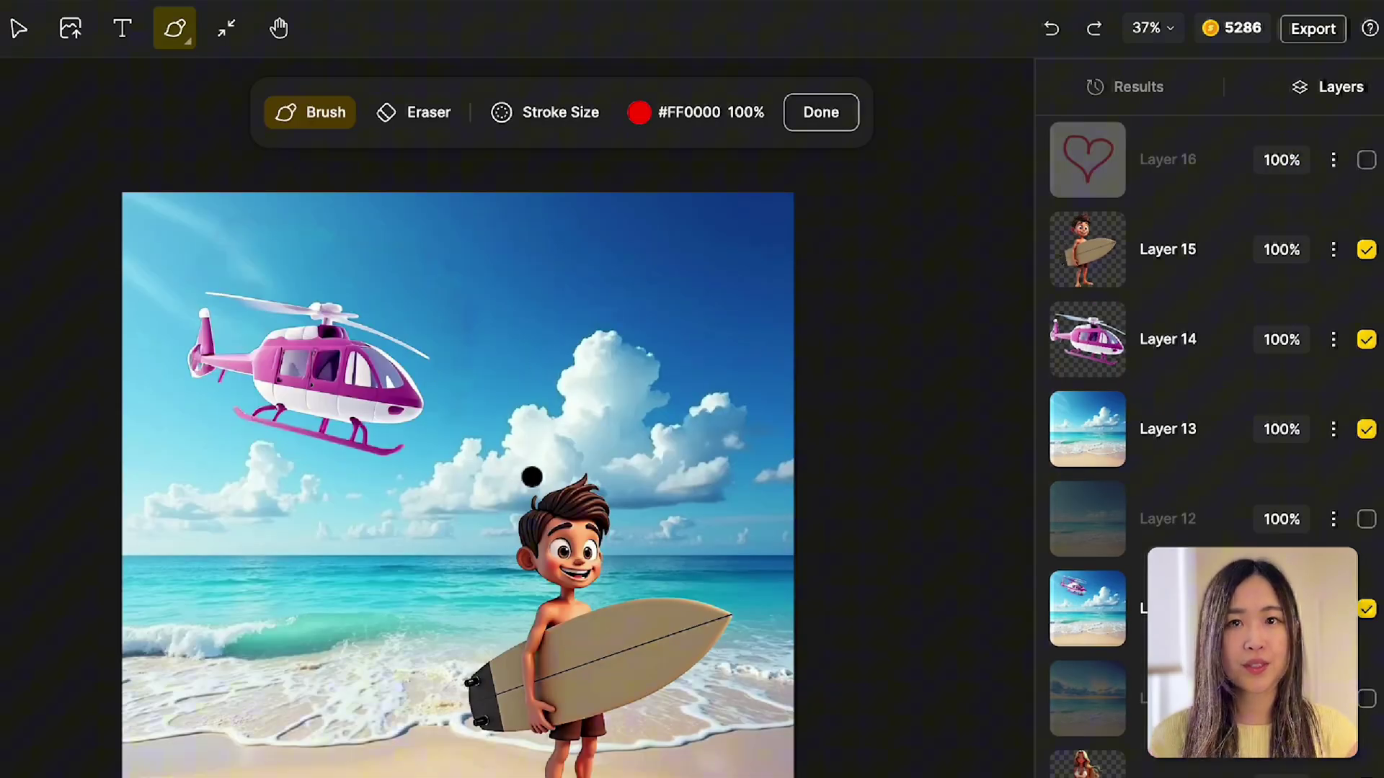
left_click_drag(530, 470, 512, 472)
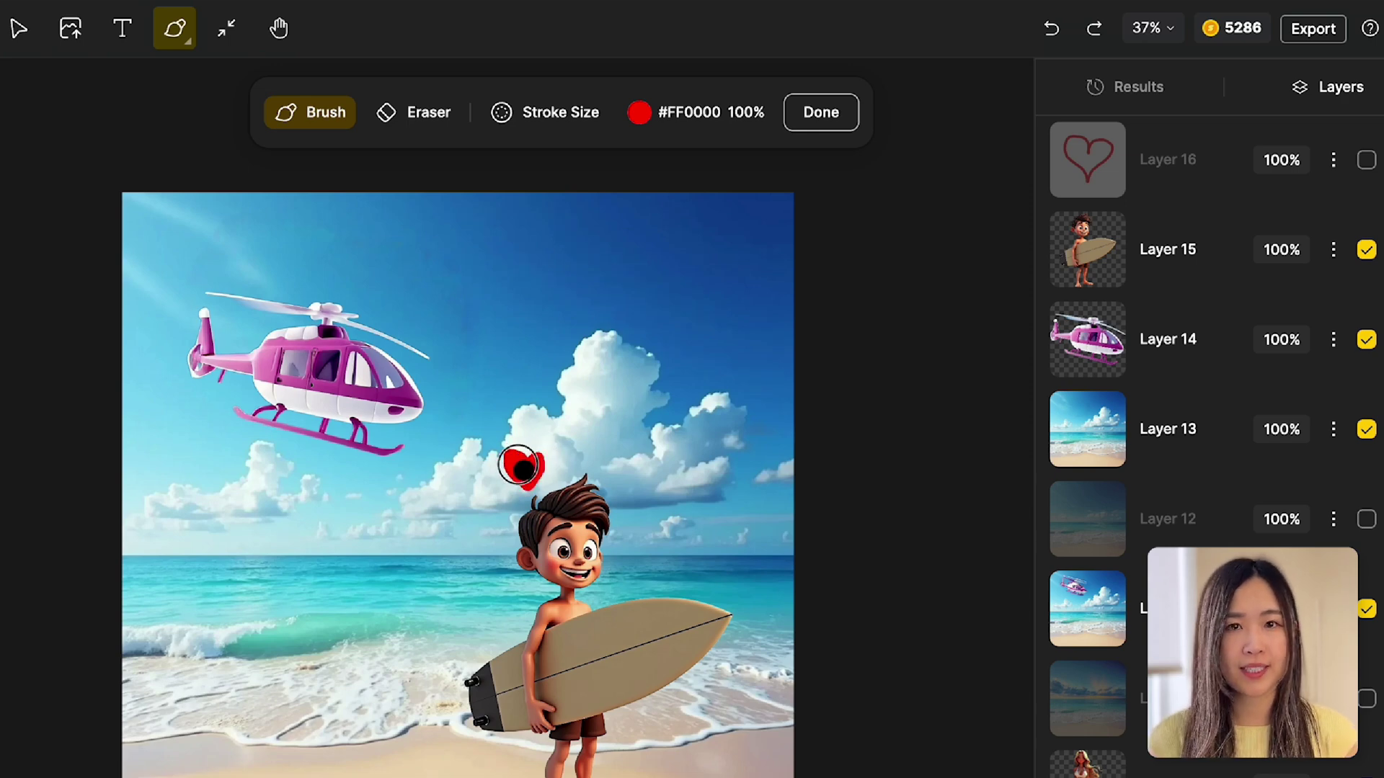
left_click(829, 118)
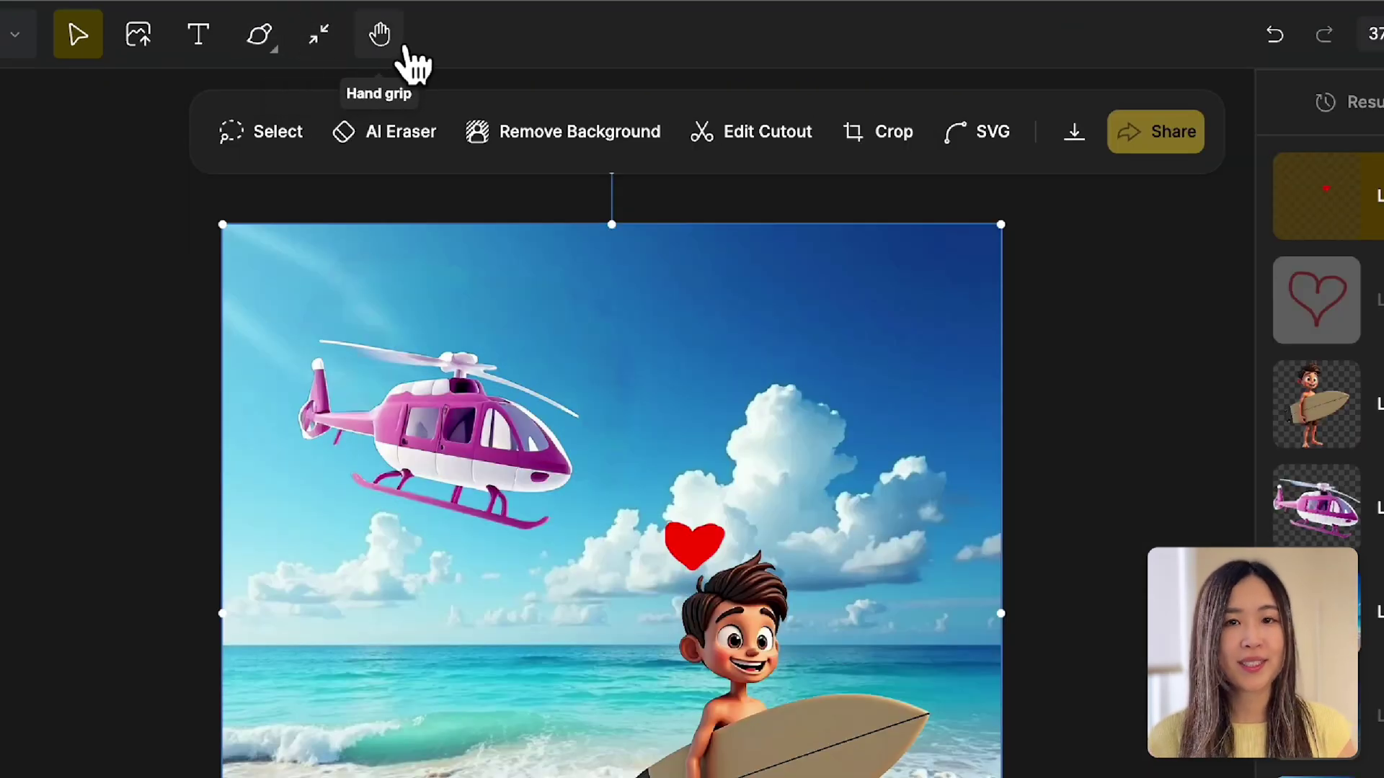
Pan the view, expand the canvas to a 1536×1536 square, and select surfer Layer 15.
left_click(279, 29)
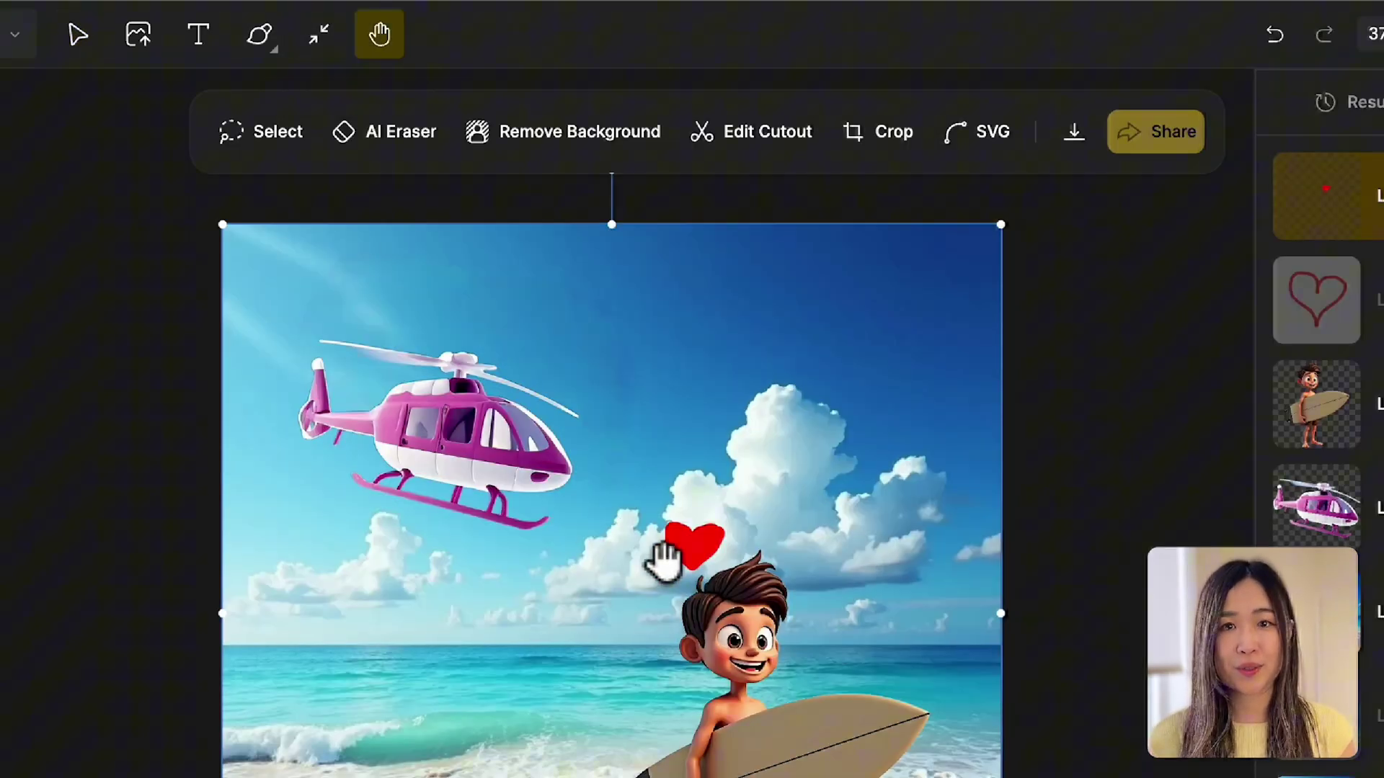
left_click_drag(692, 541, 655, 525)
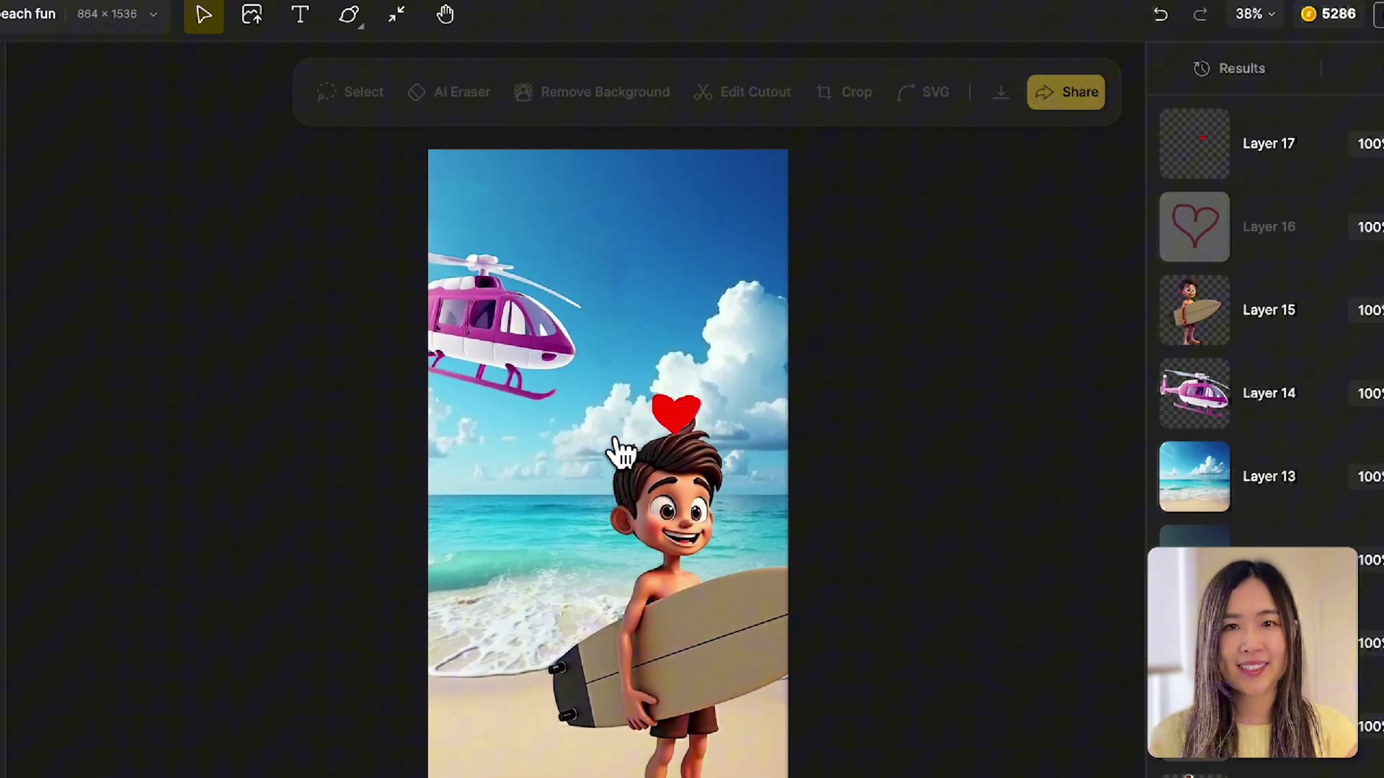
left_click(399, 20)
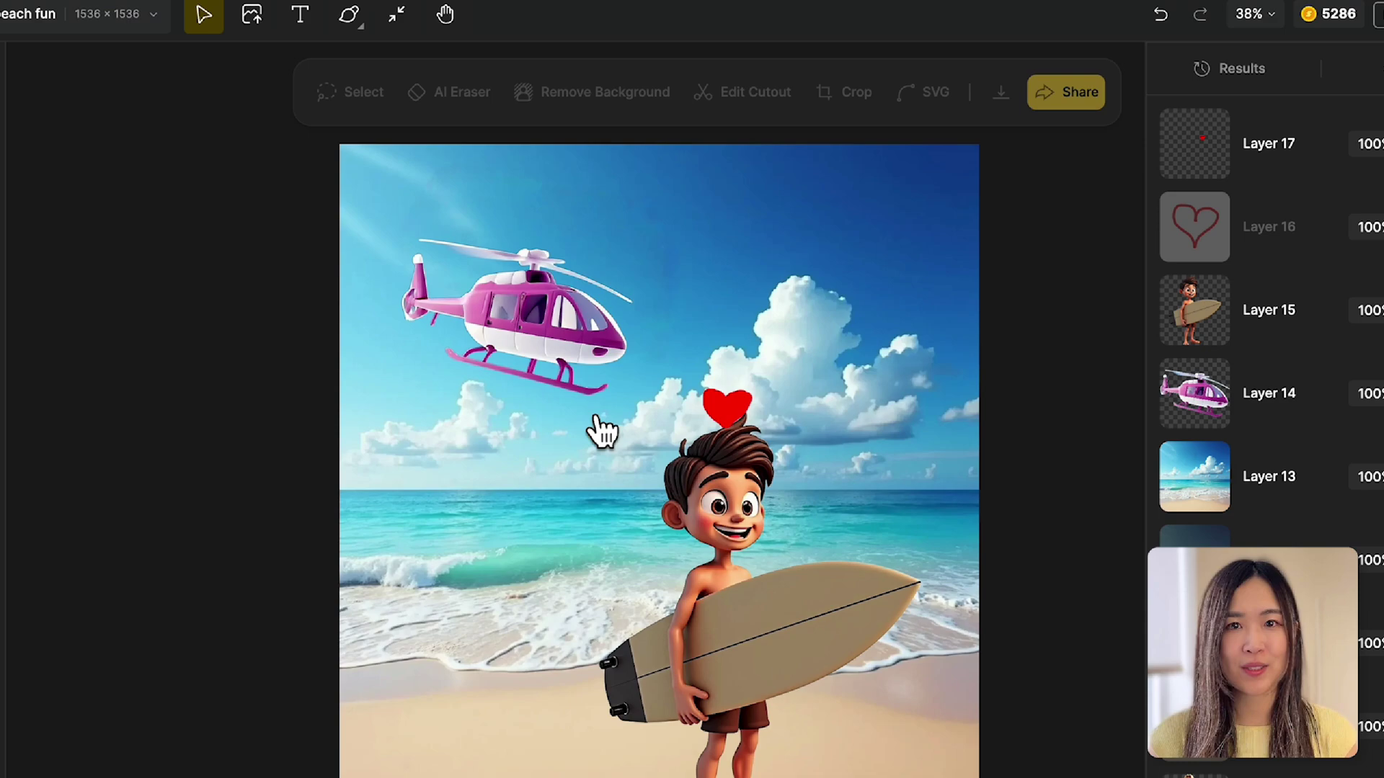
left_click(1160, 14)
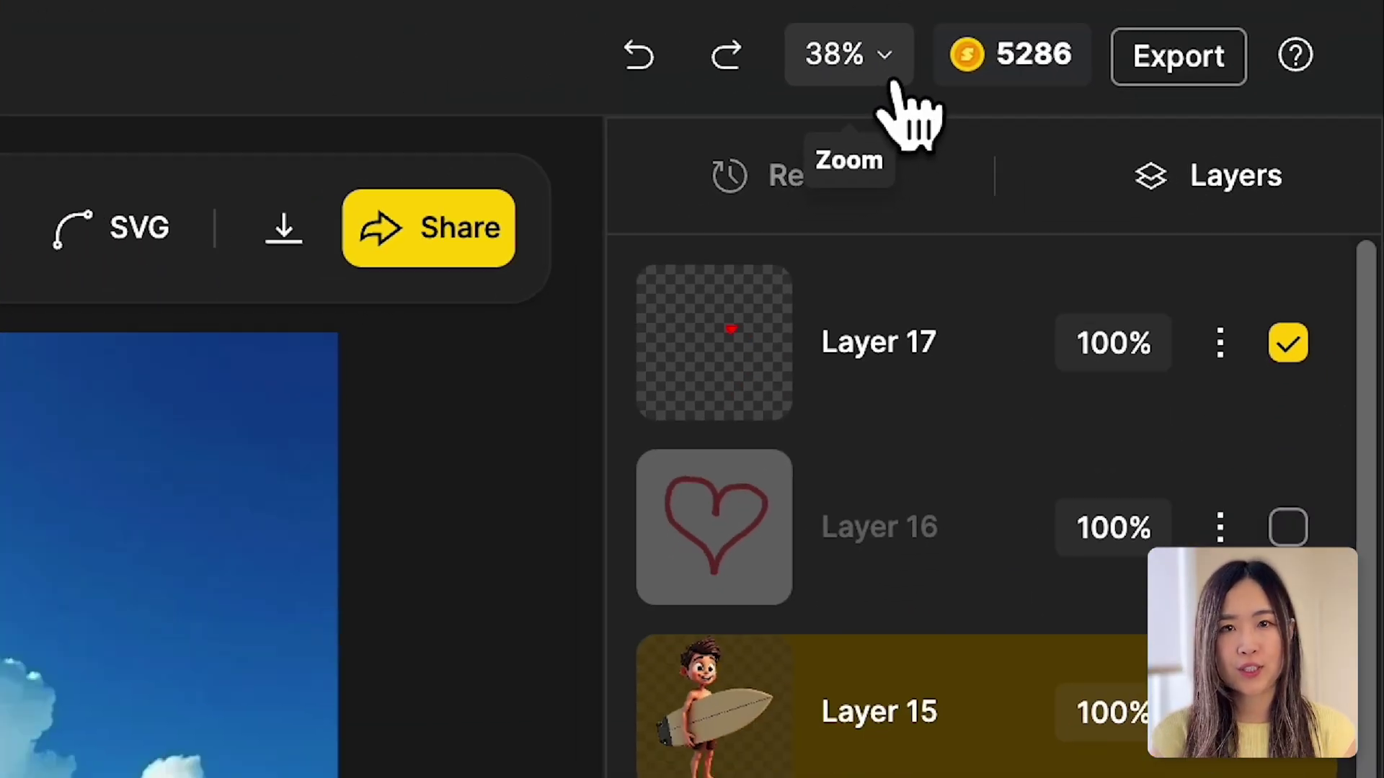
Zoom the canvas to 300%, then 100%, then fit it to the screen.
left_click(642, 76)
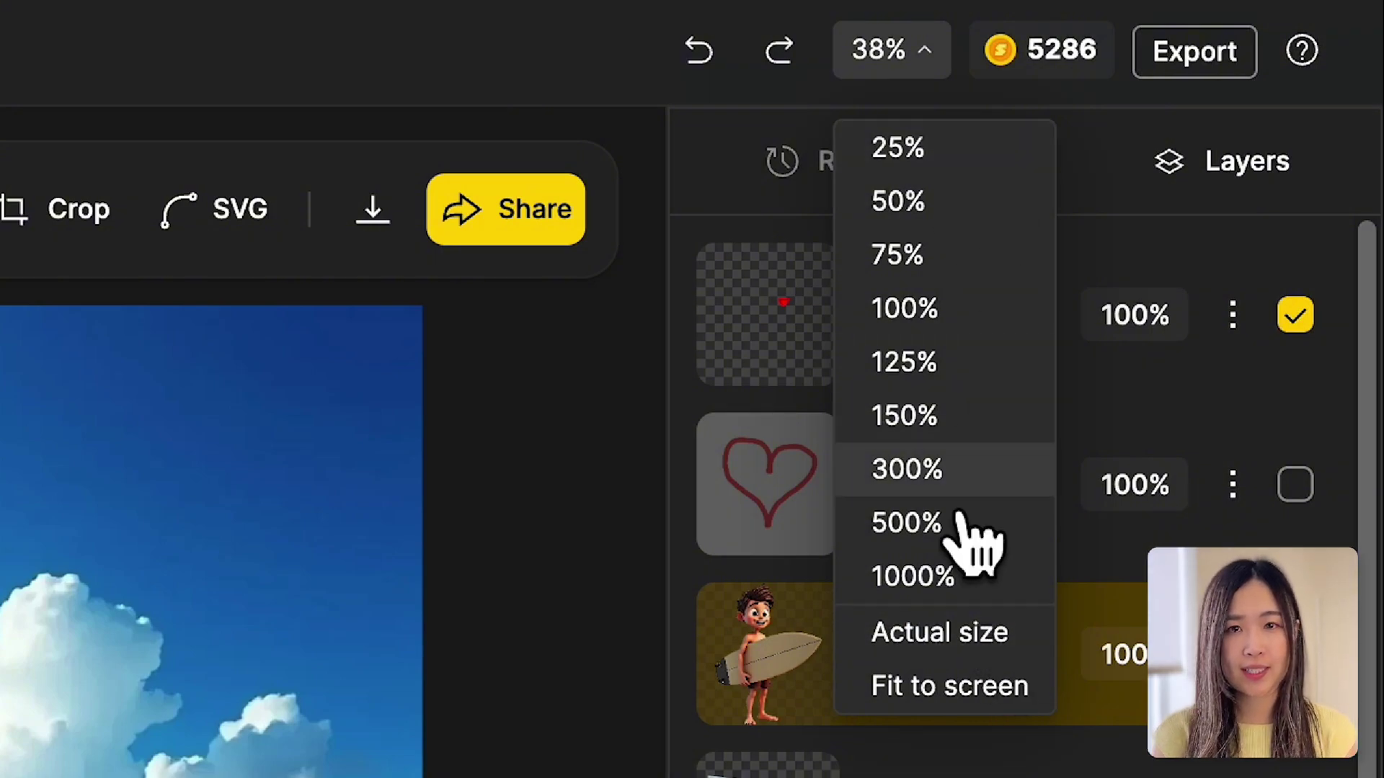
left_click(937, 472)
left_click(955, 637)
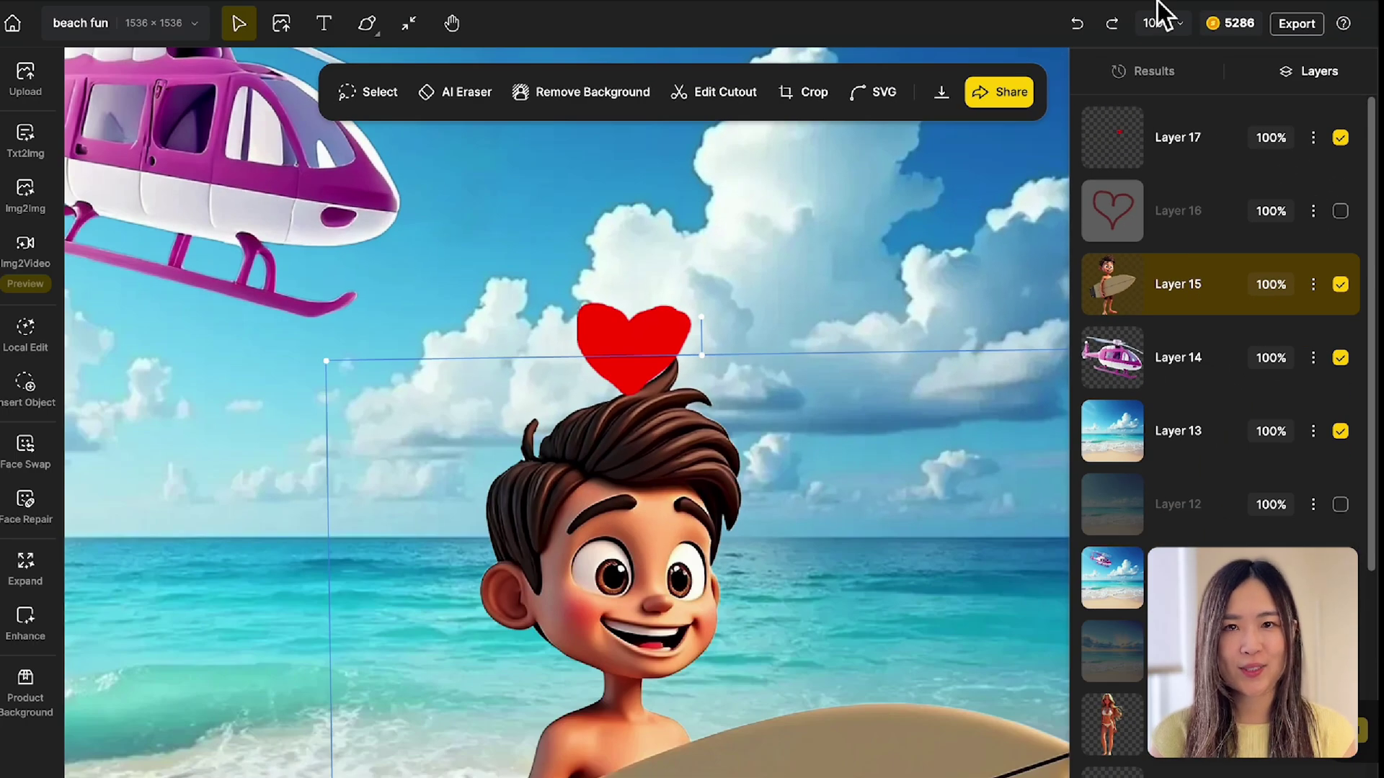
left_click(1159, 21)
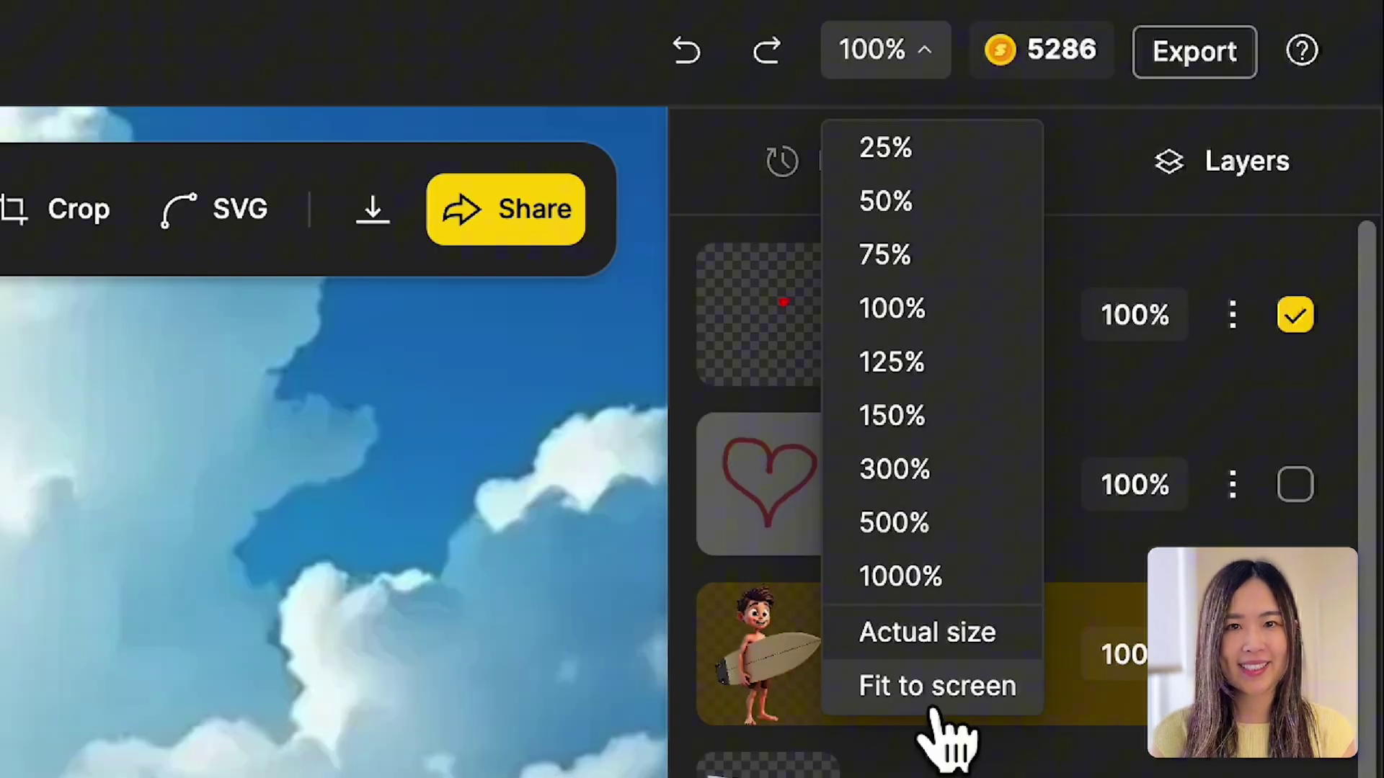
left_click(1176, 304)
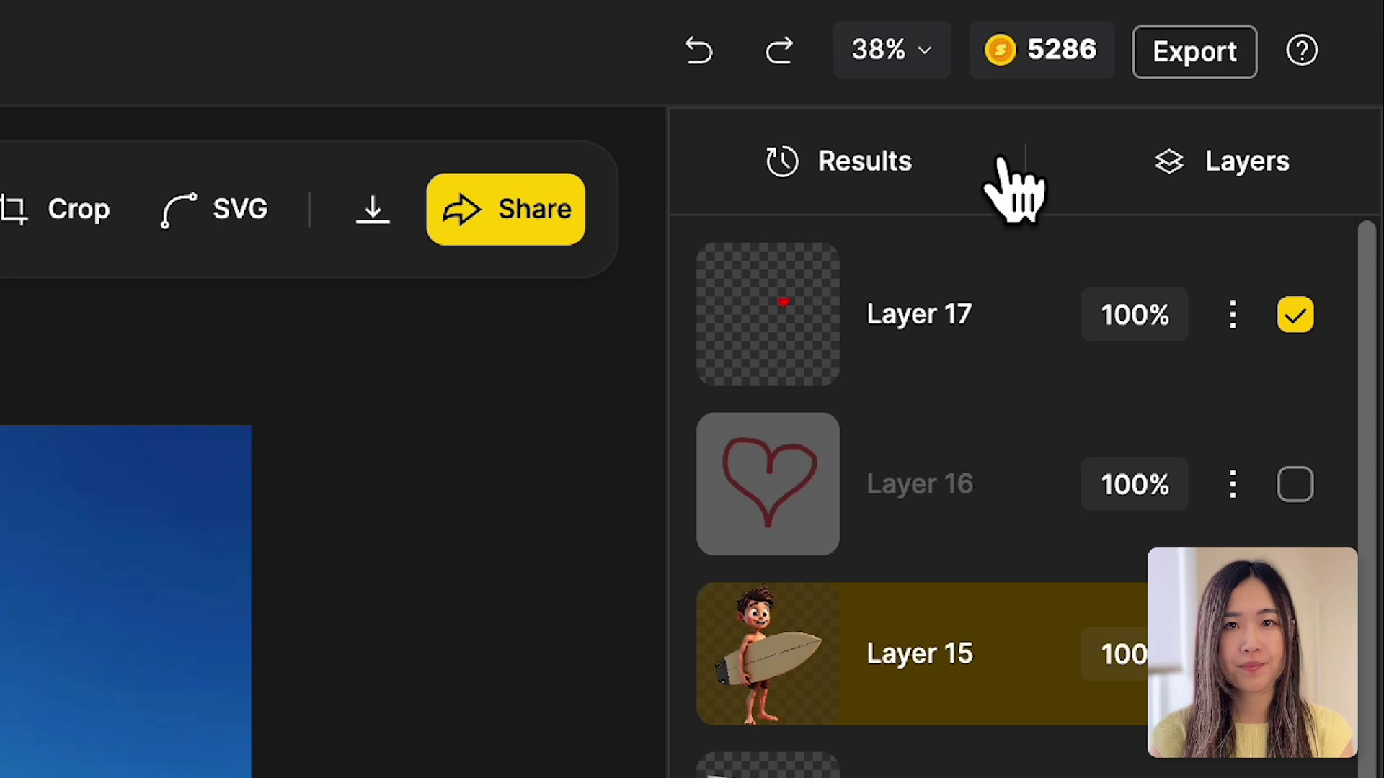
mouse_move(1355, 2)
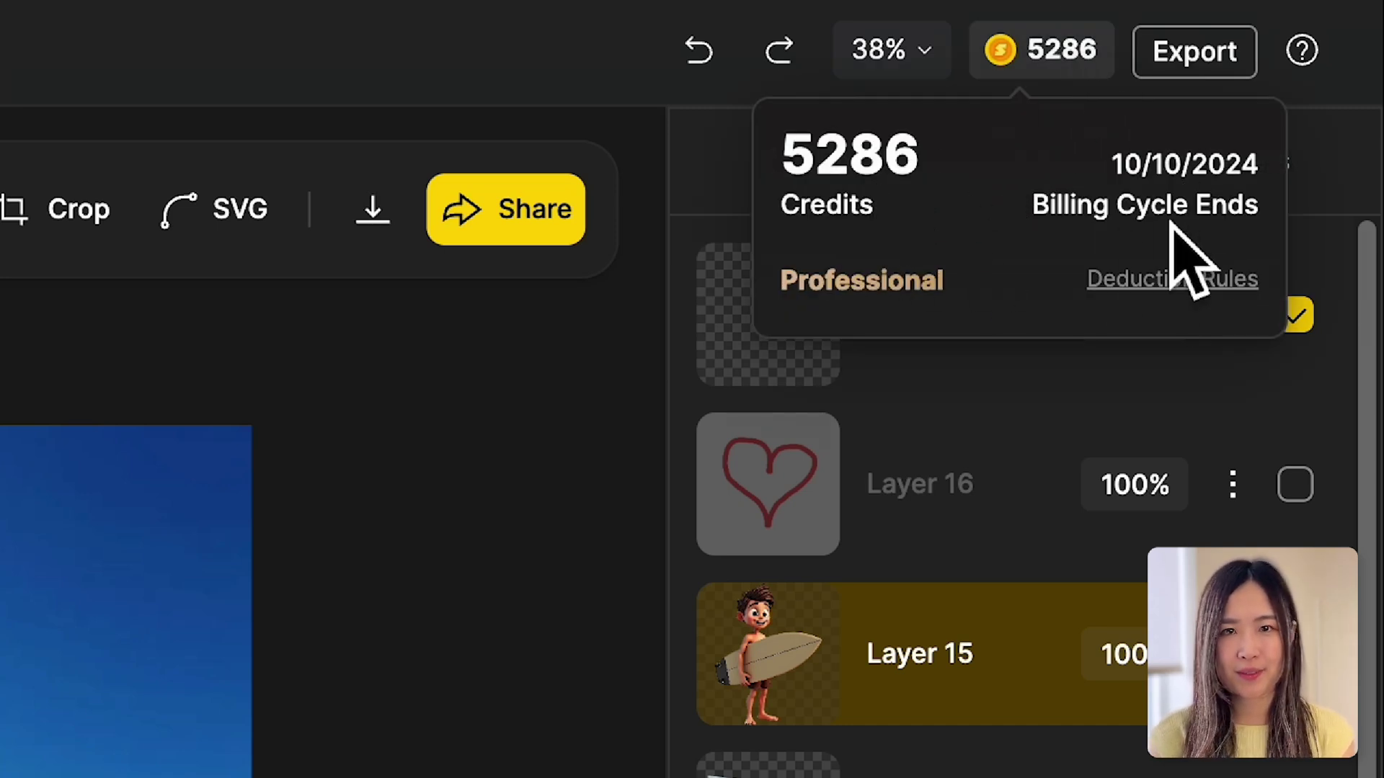
Open the image download options, then browse the Results list before returning to Layers.
left_click(1227, 70)
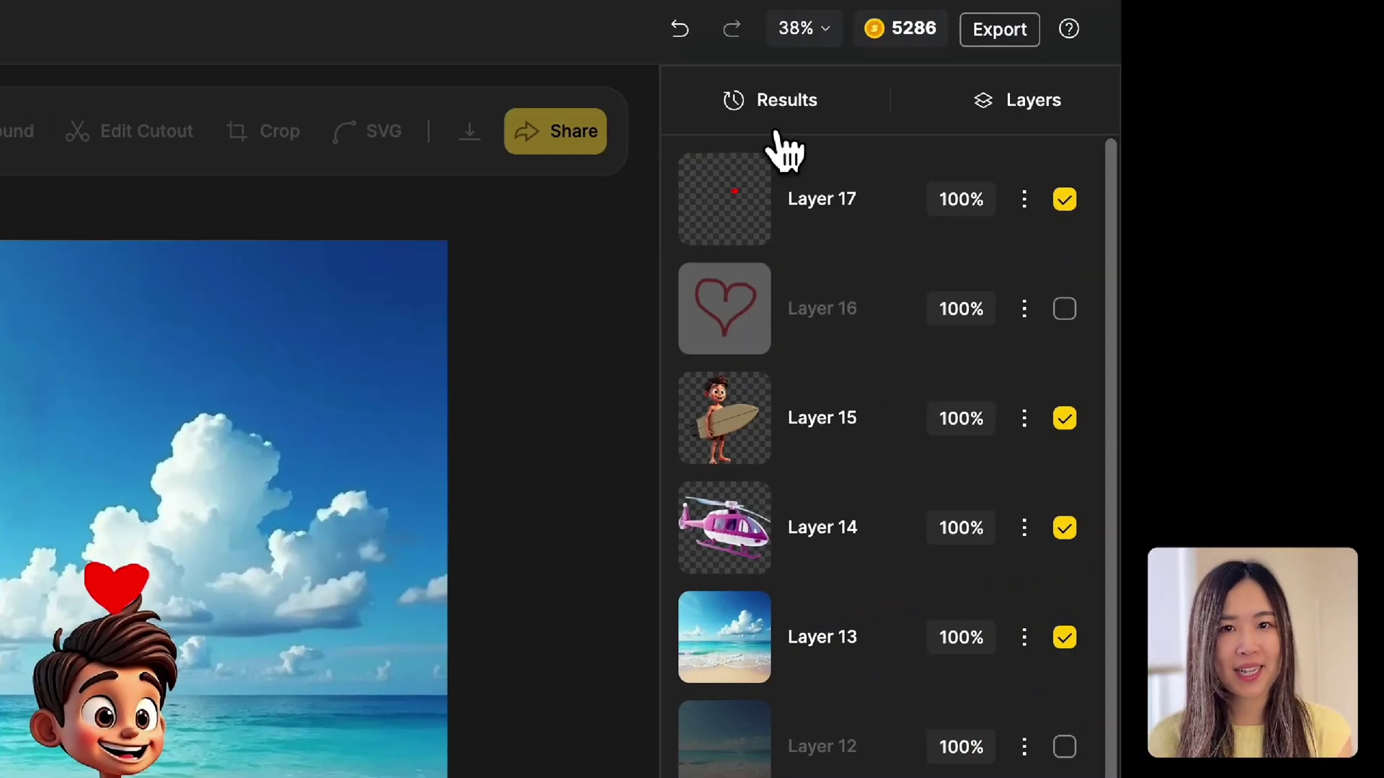
left_click(821, 126)
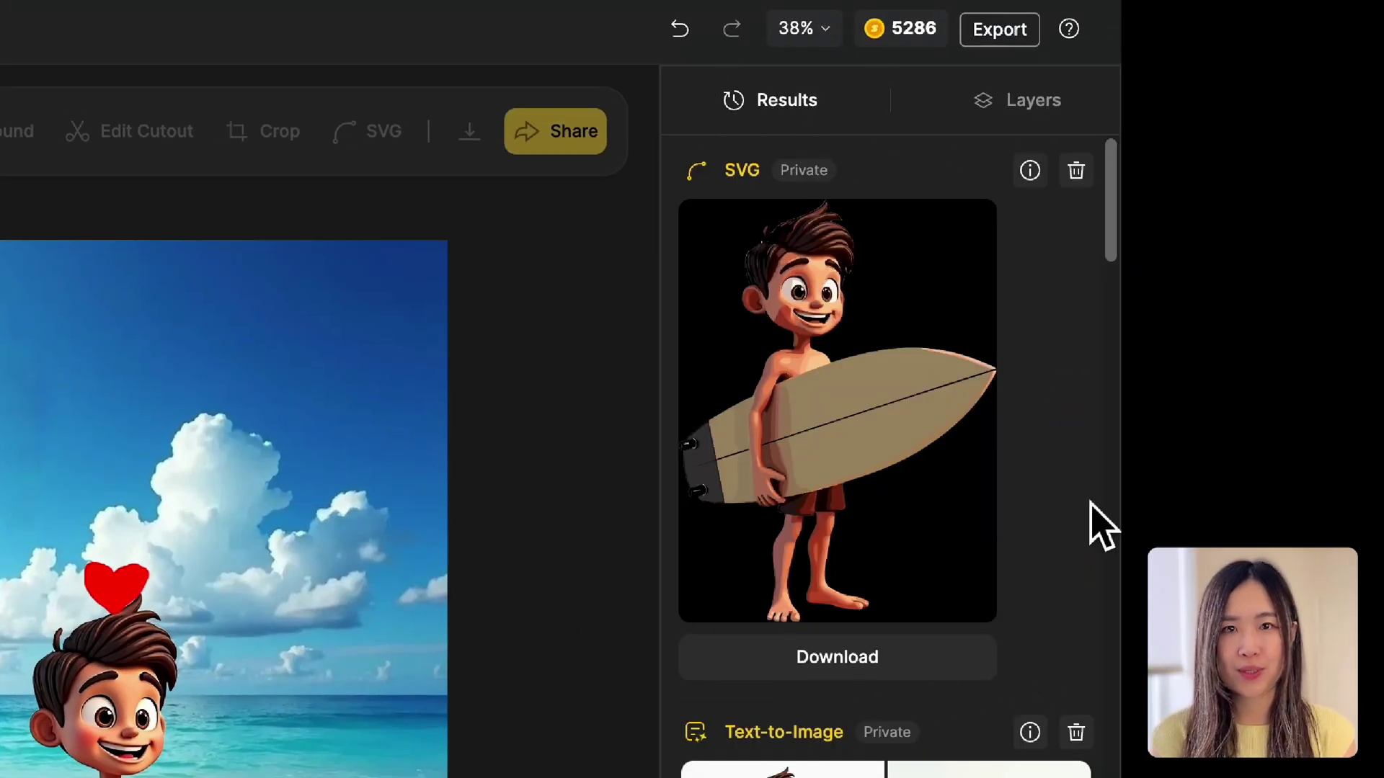
scroll(1100, 526, "down", 15)
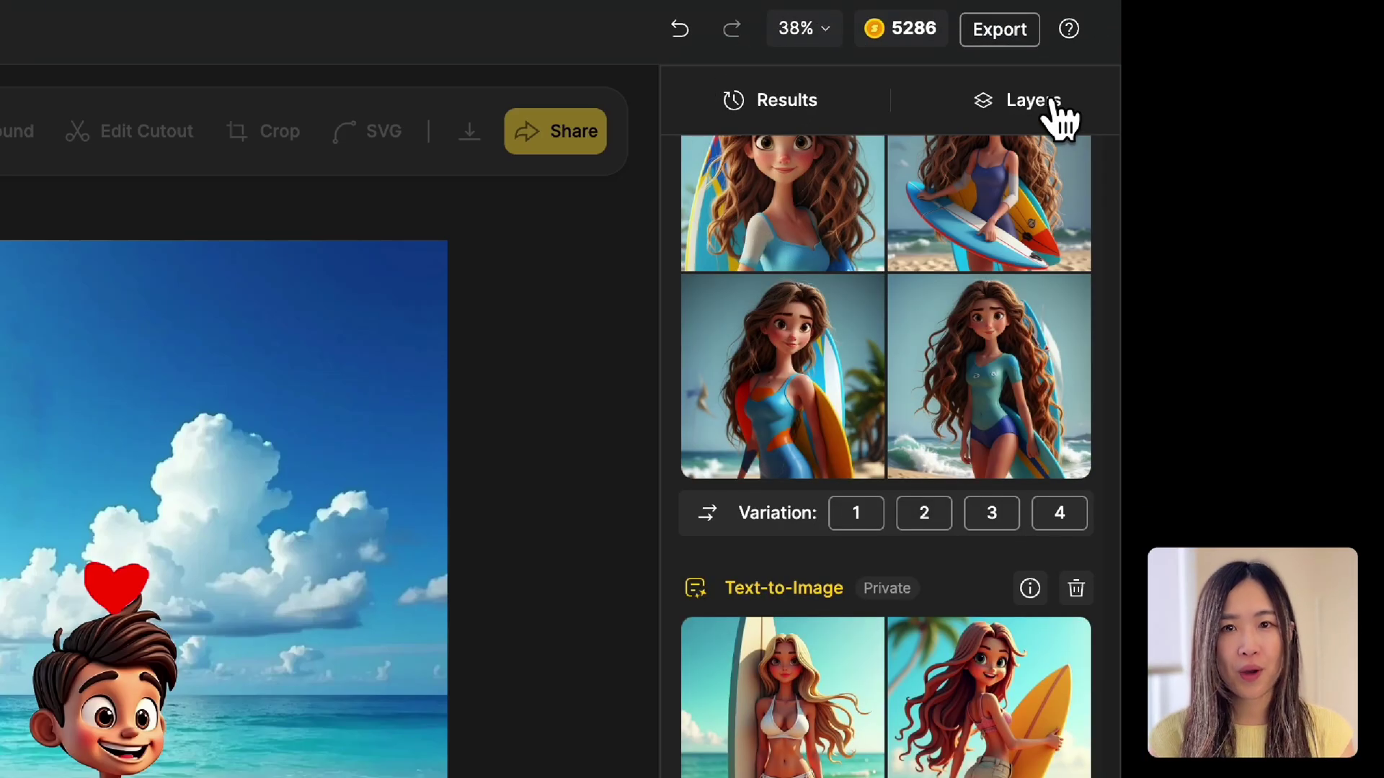
left_click(1054, 105)
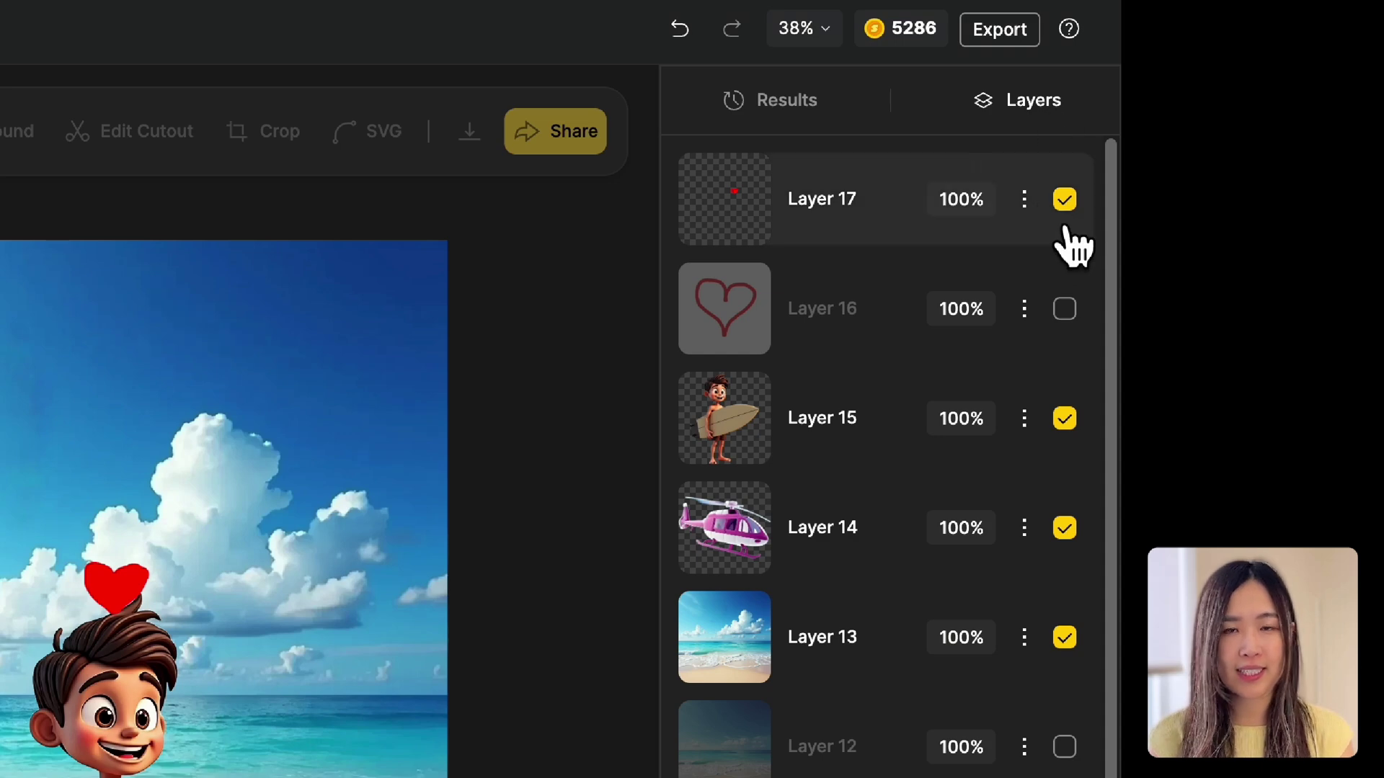
Move Layer 17 beneath Layer 16 and bring up actions for red car Layer 18.
left_click_drag(869, 212, 847, 469)
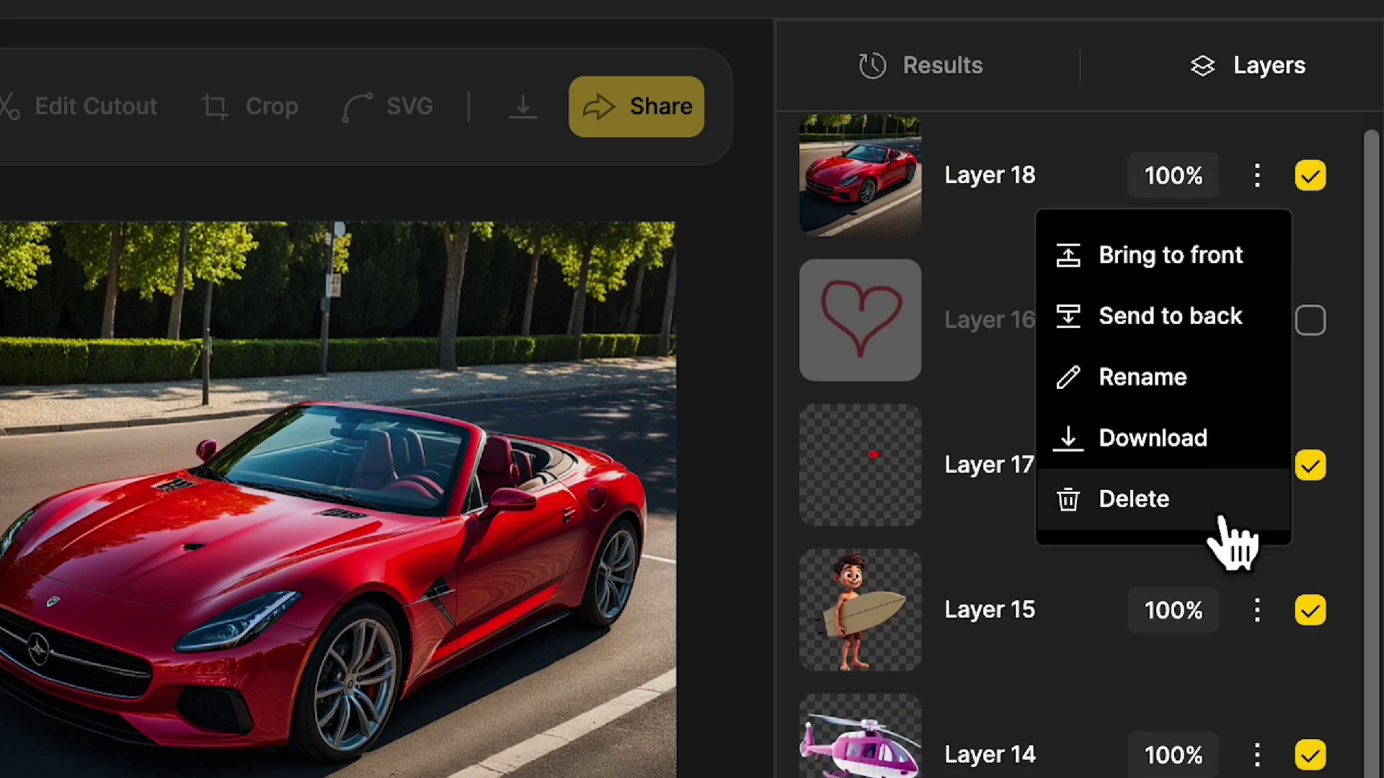
right_click(1100, 191)
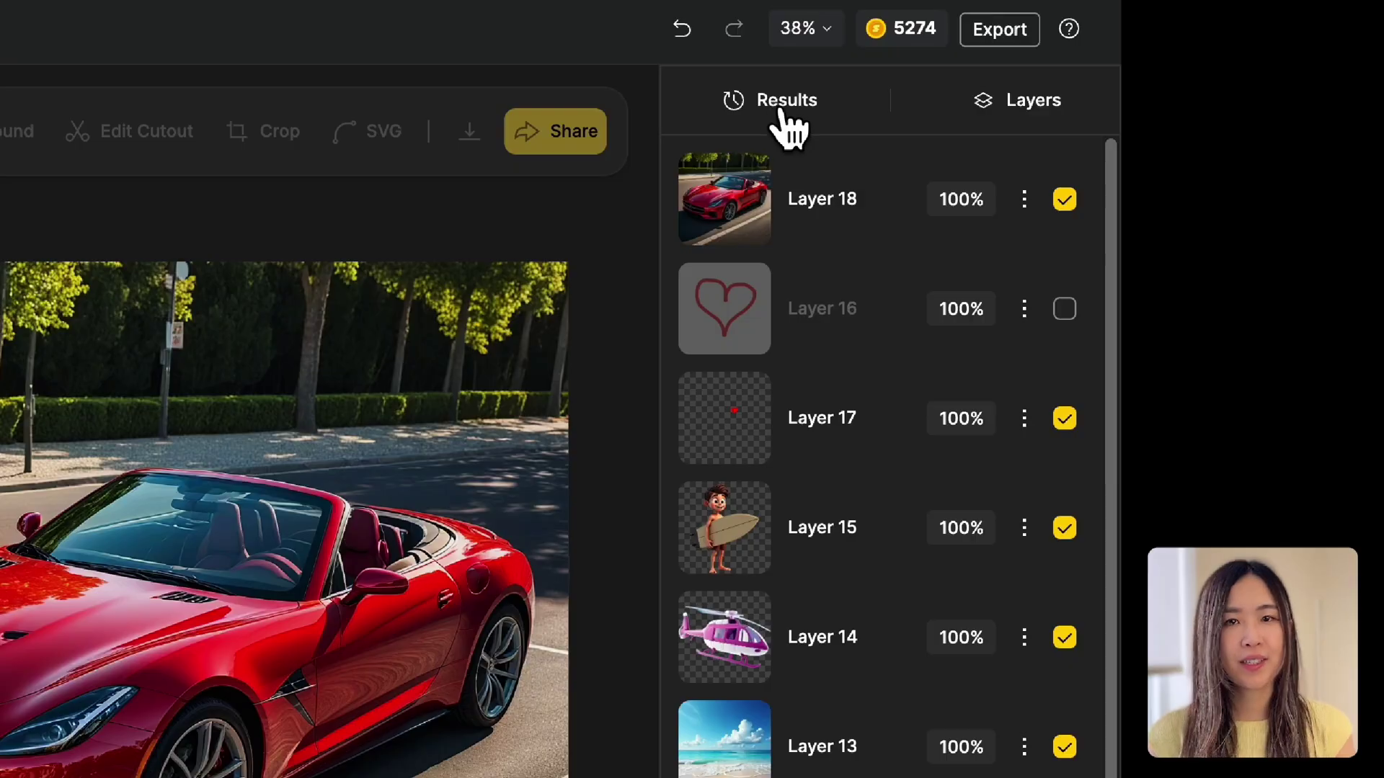
Copy the red convertible generation's prompt from its info panel and compare it with its source.
left_click(930, 79)
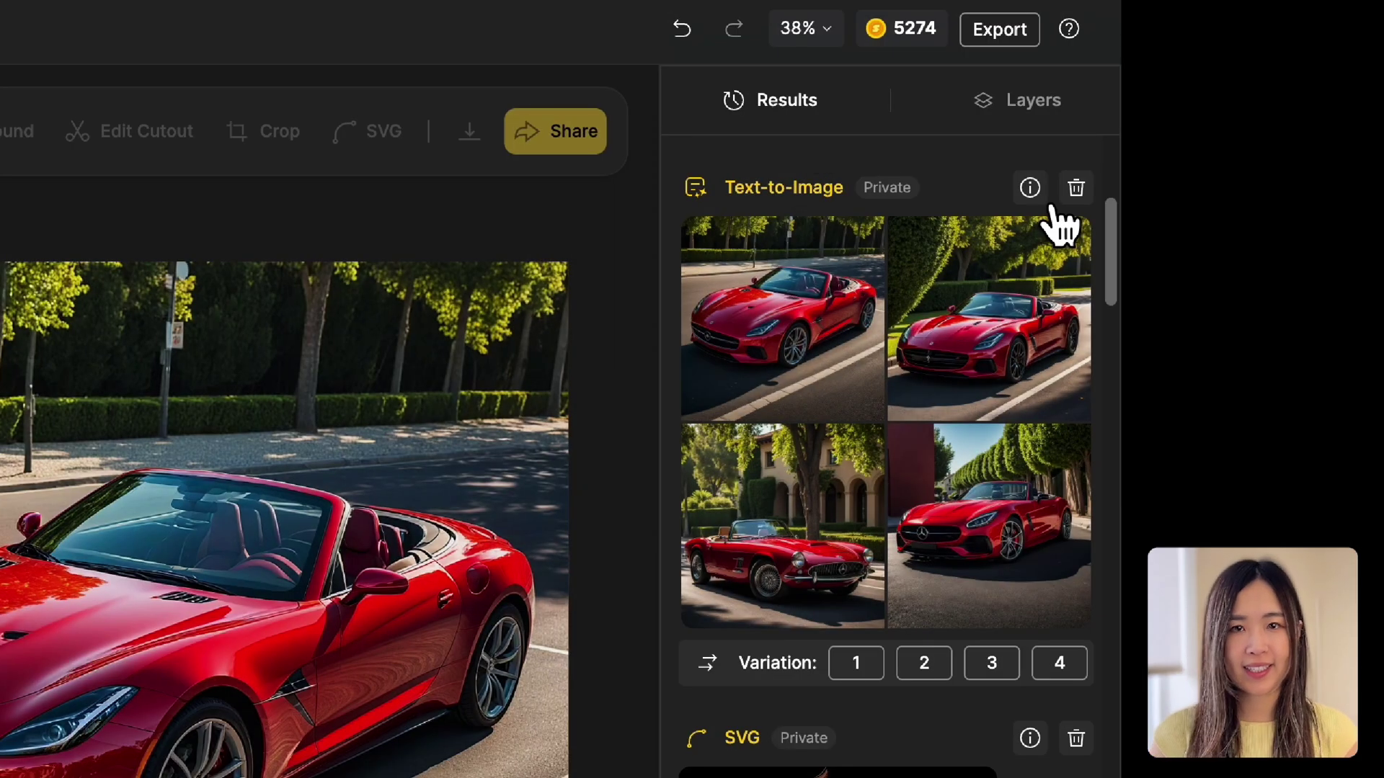
left_click(1044, 204)
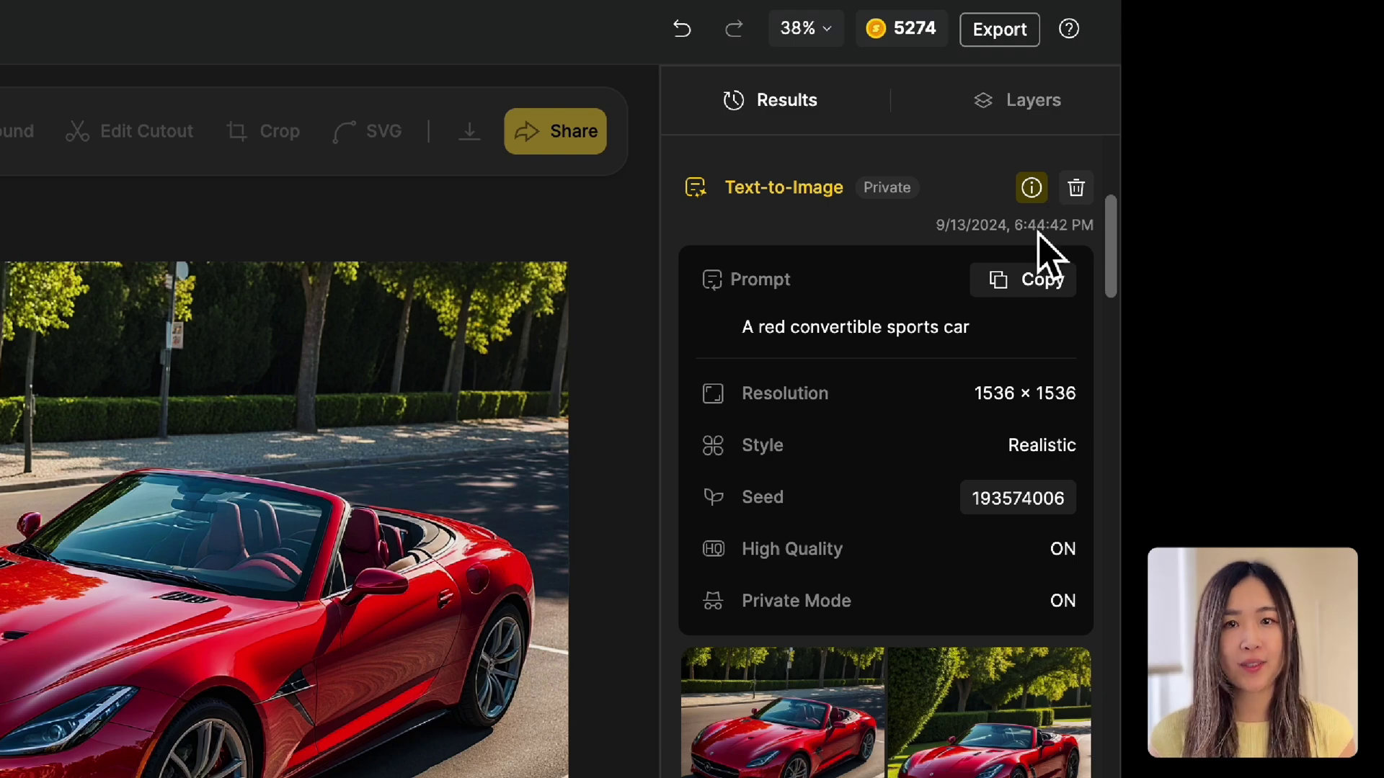
left_click(1038, 288)
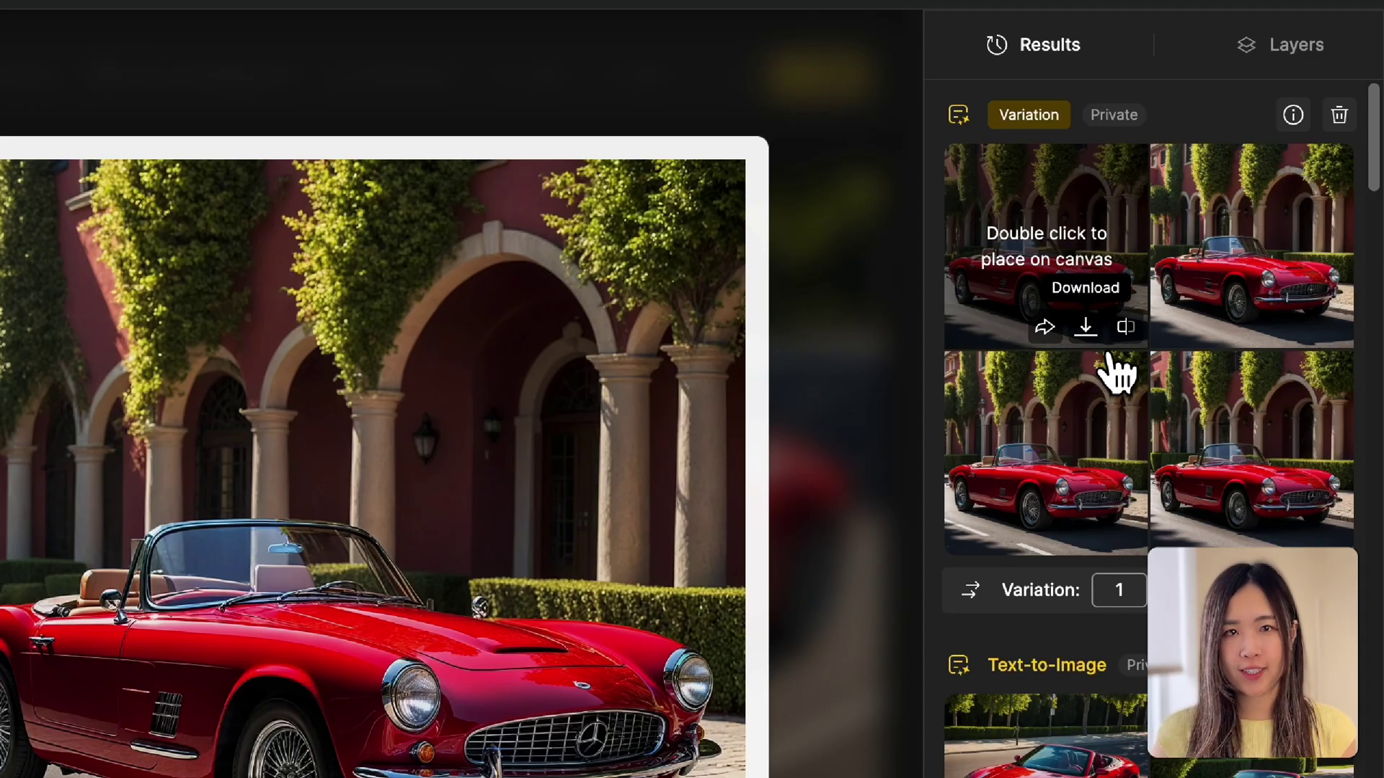
left_click(1145, 346)
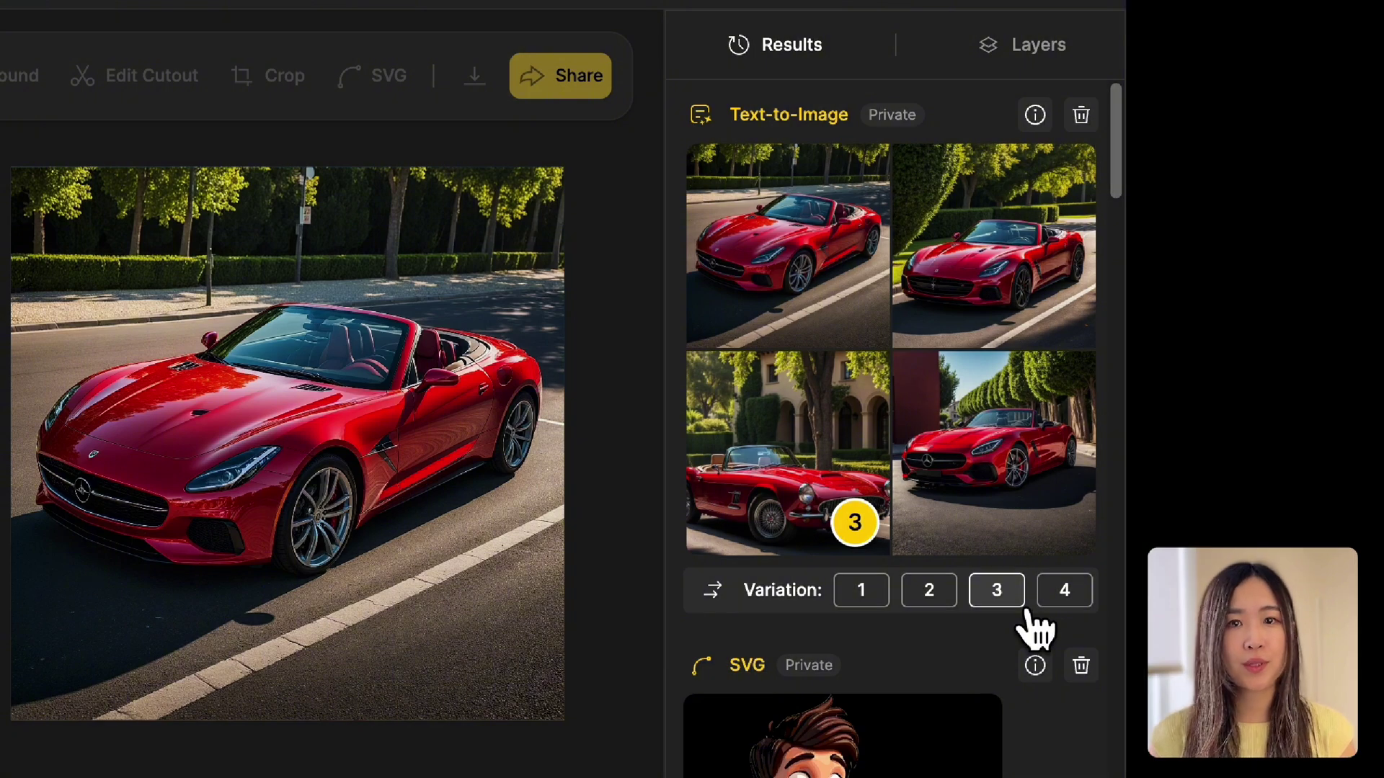
Generate variations of the third car image and place the second one as Layer 19.
left_click(1002, 600)
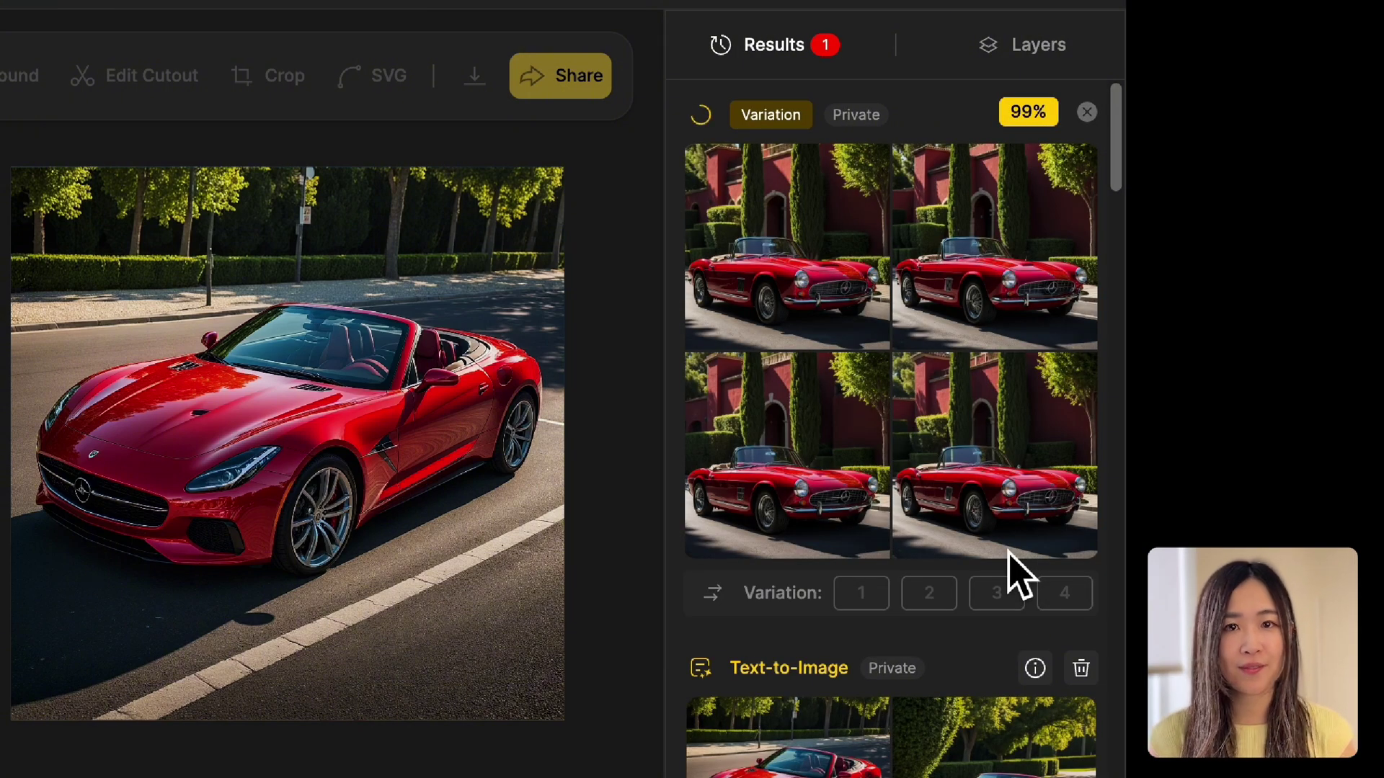
mouse_move(1043, 303)
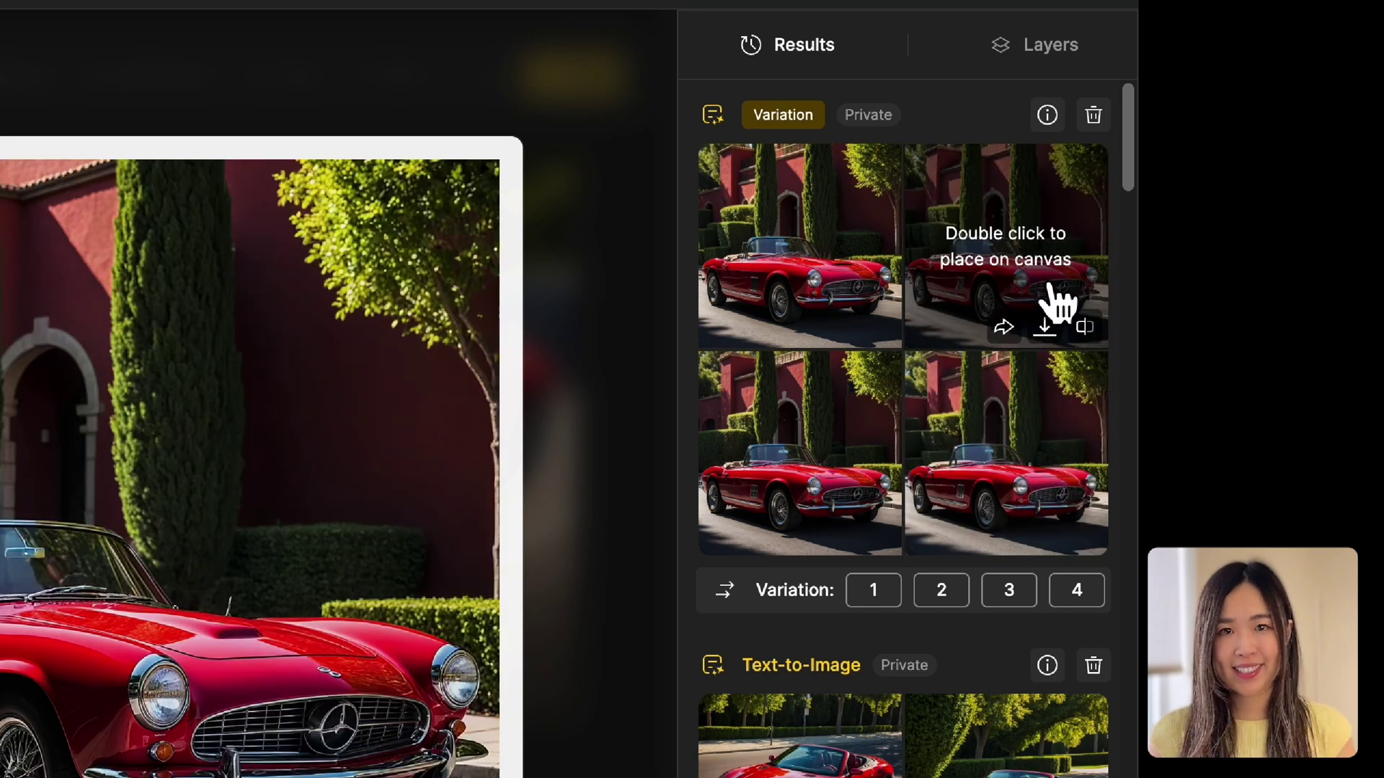
double_click(1046, 288)
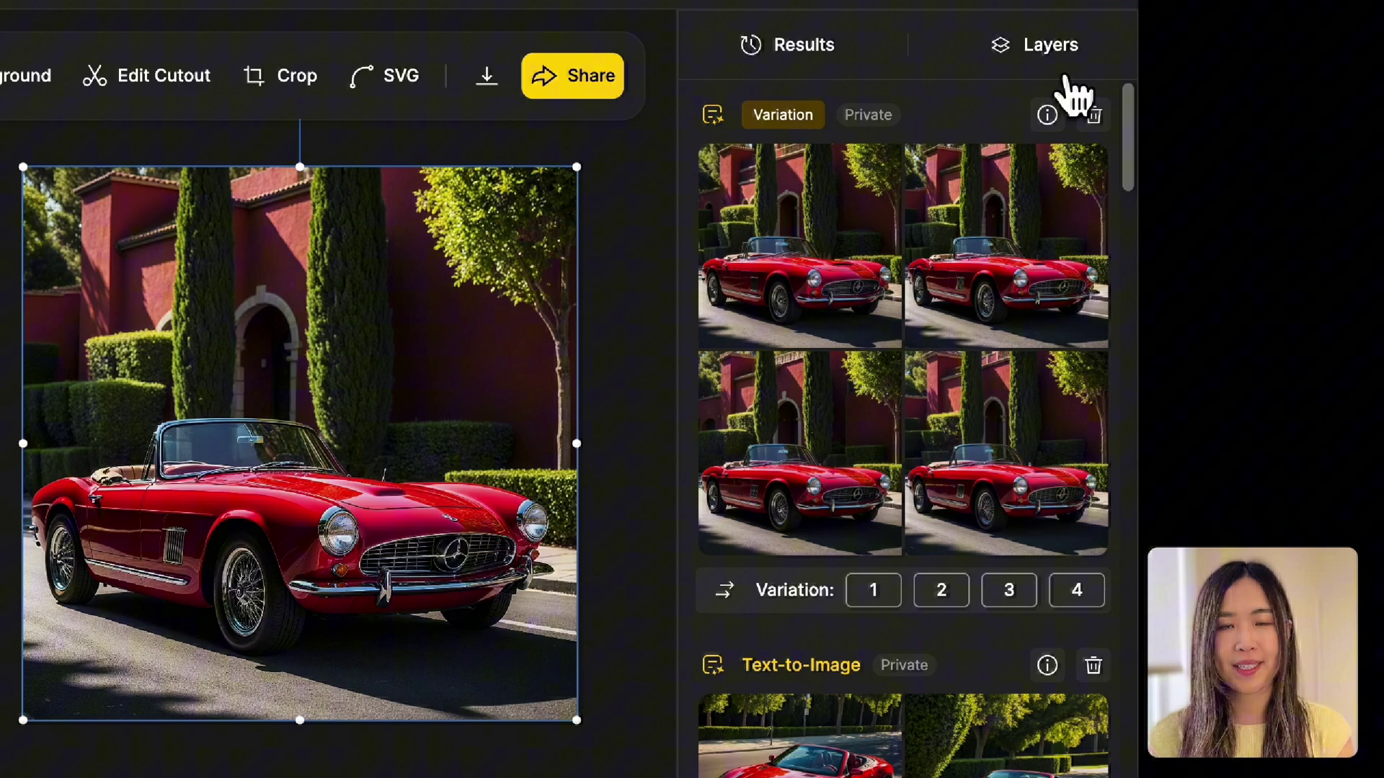
left_click(1055, 86)
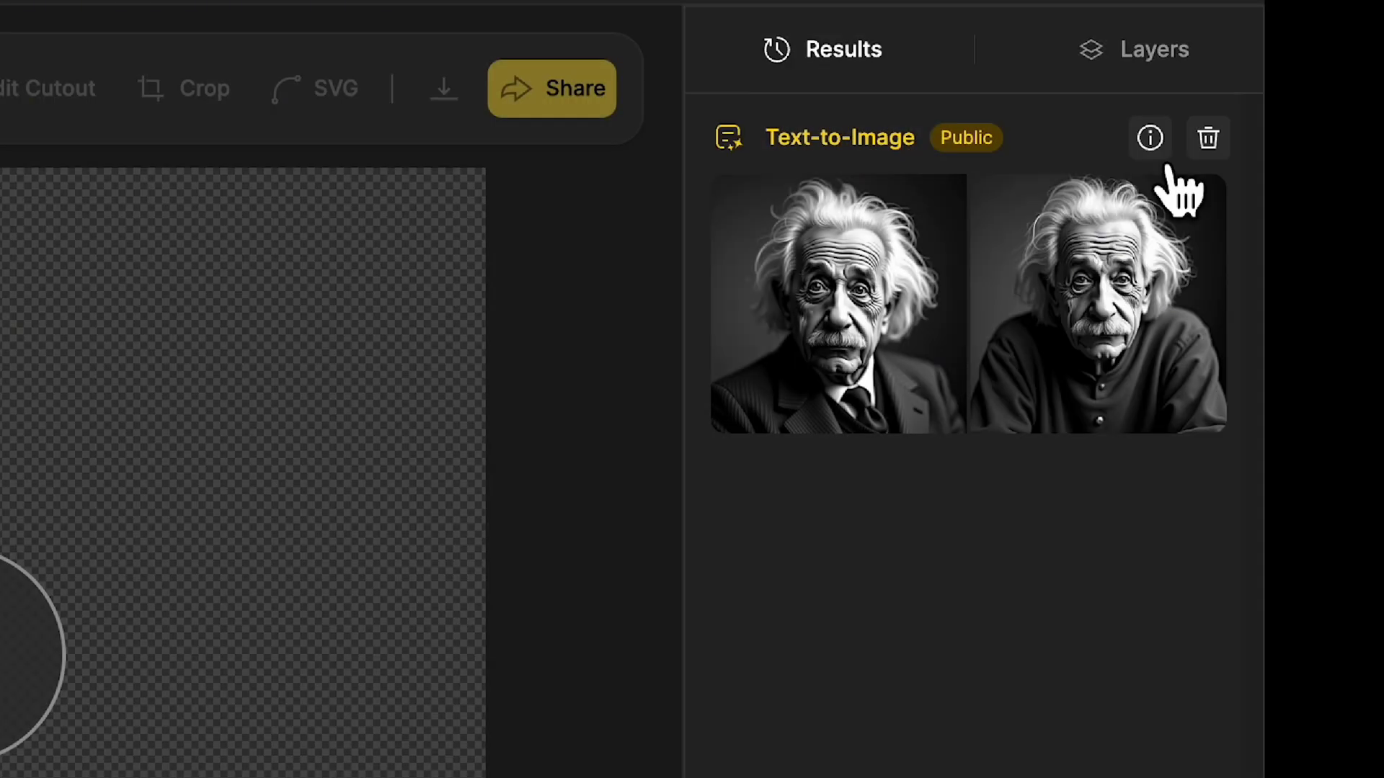
Browse the Community gallery through the Illustration, Photography and Graphics filters, ending on Illustration.
mouse_move(996, 168)
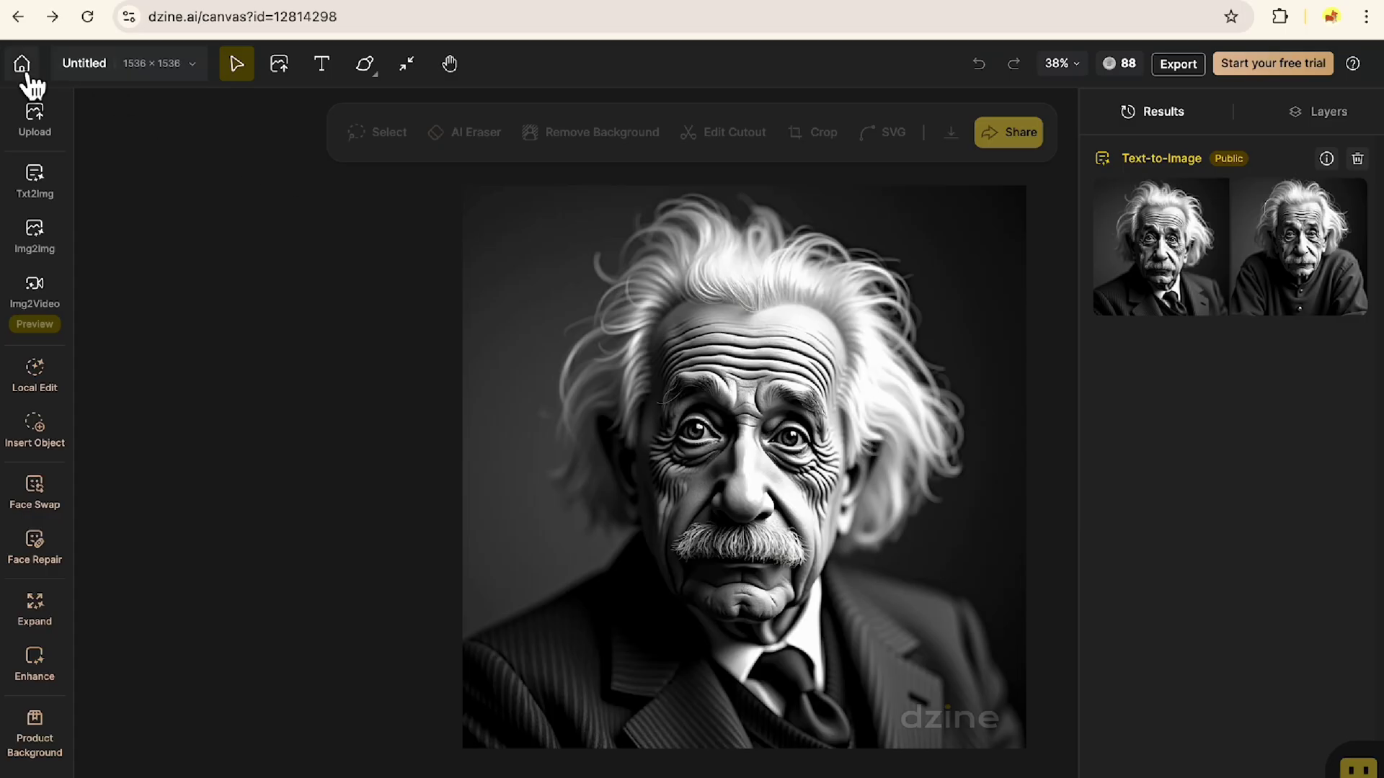
left_click(22, 64)
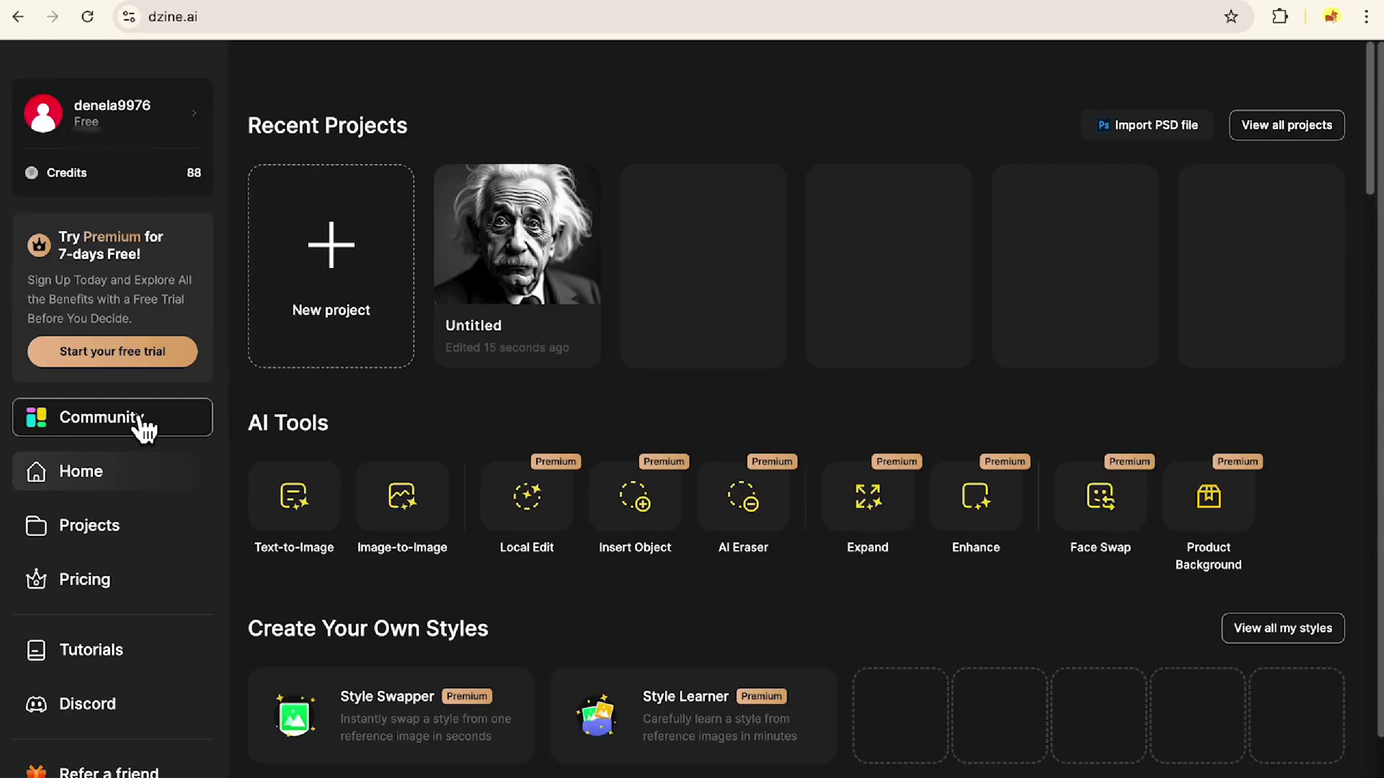
left_click(116, 433)
left_click(418, 140)
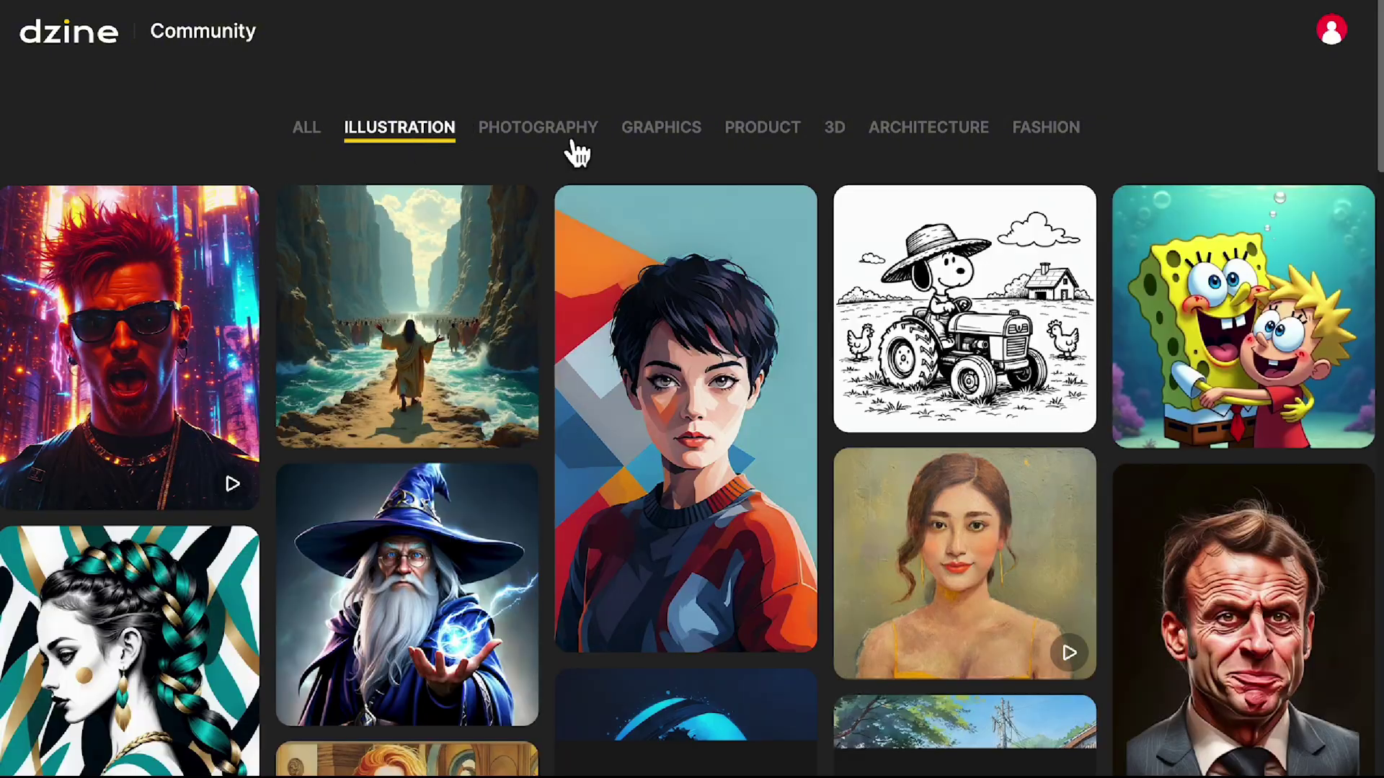
left_click(573, 140)
left_click(644, 148)
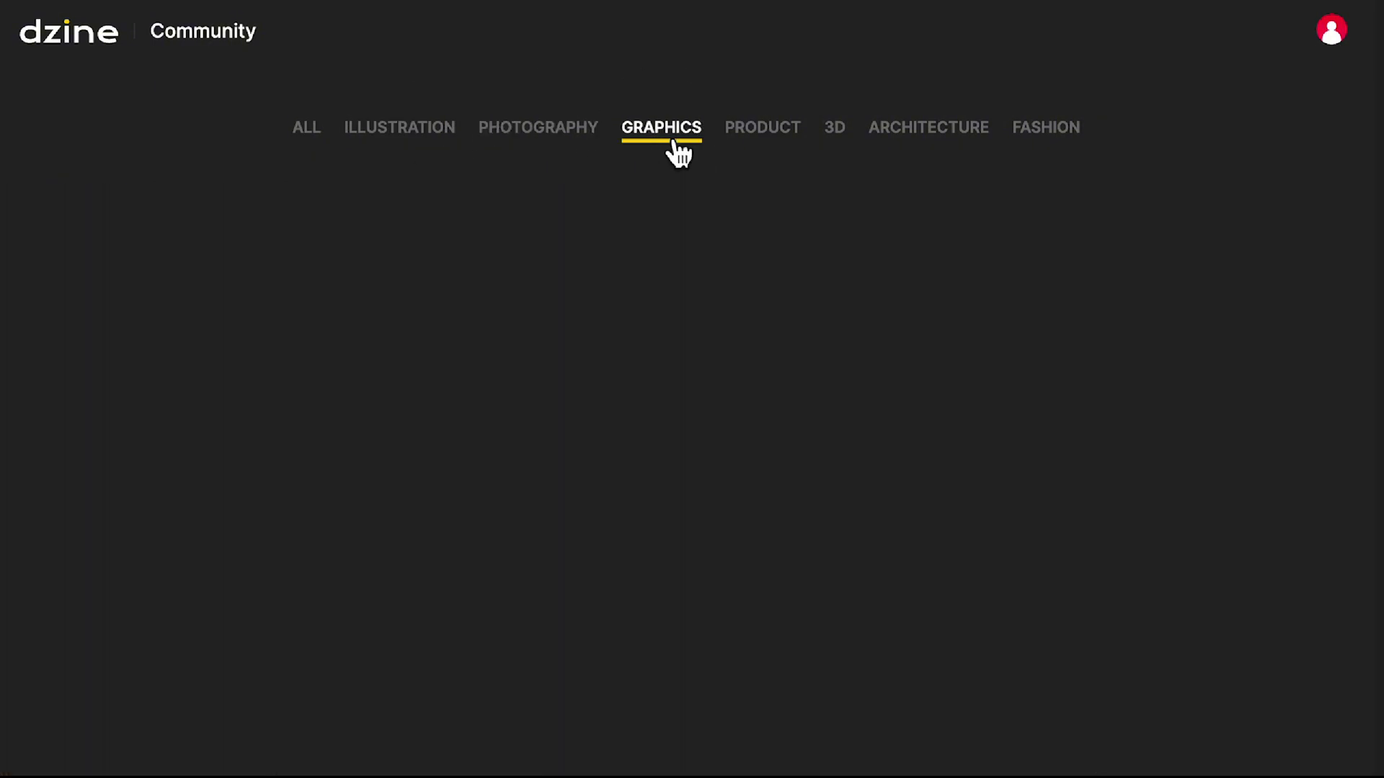
left_click(404, 137)
Open the Moses painting, reveal its full prompt, and generate new FLUX.1 images from it.
left_click(454, 339)
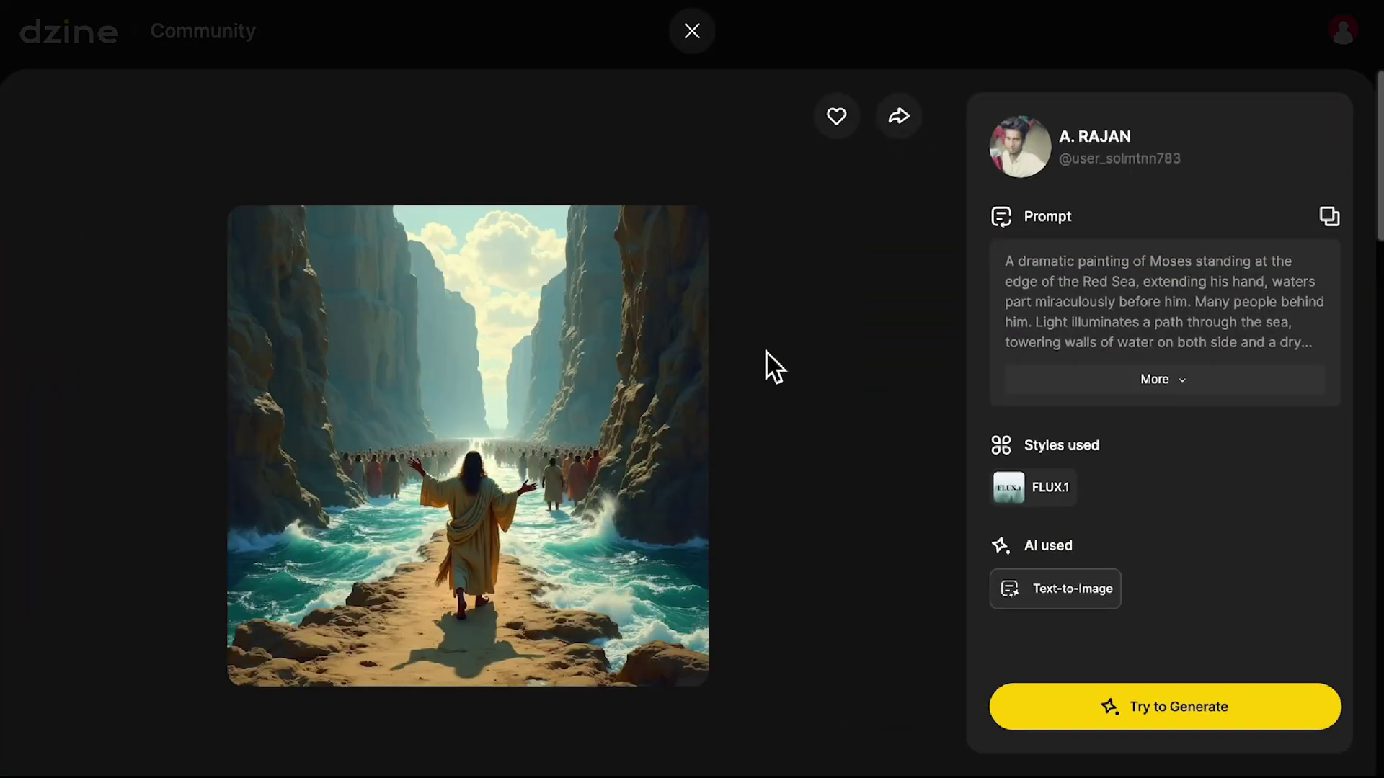
left_click(1154, 378)
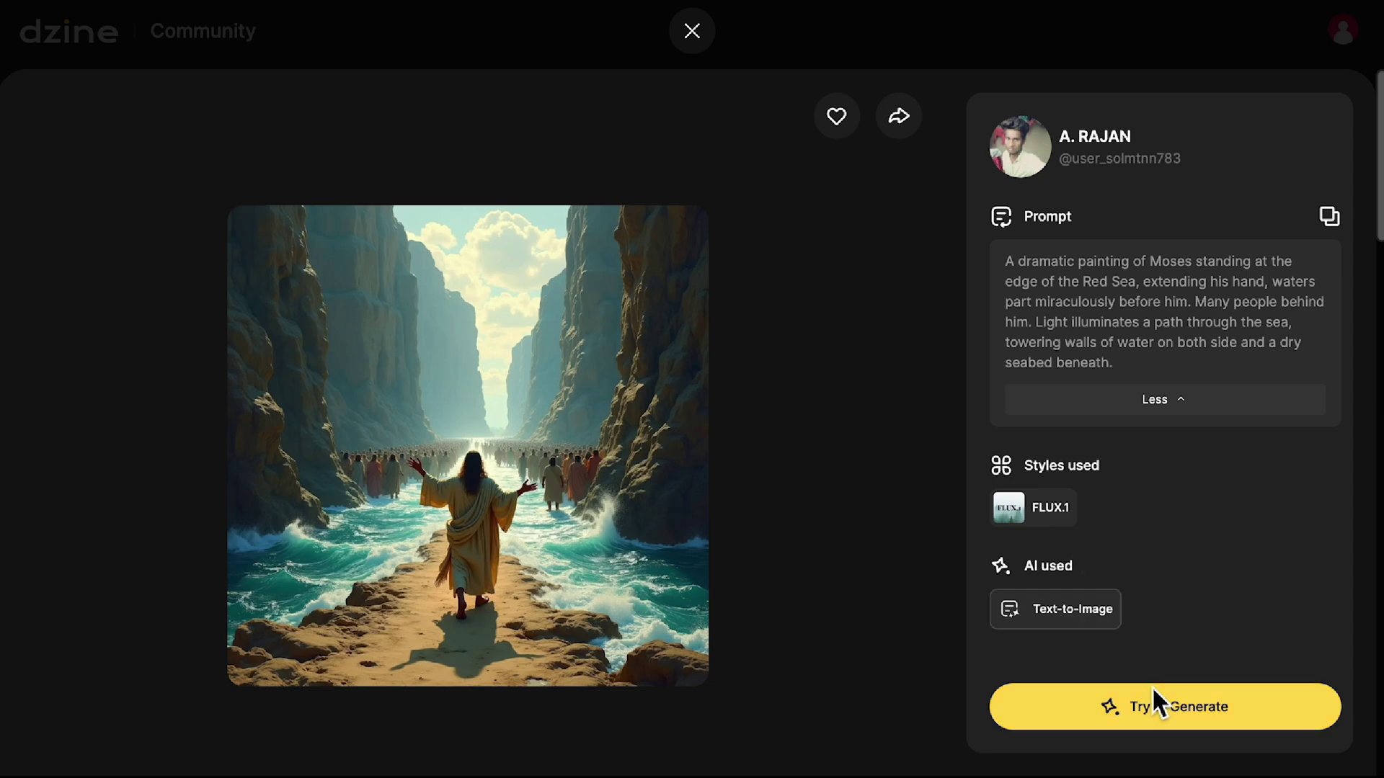
left_click(1127, 696)
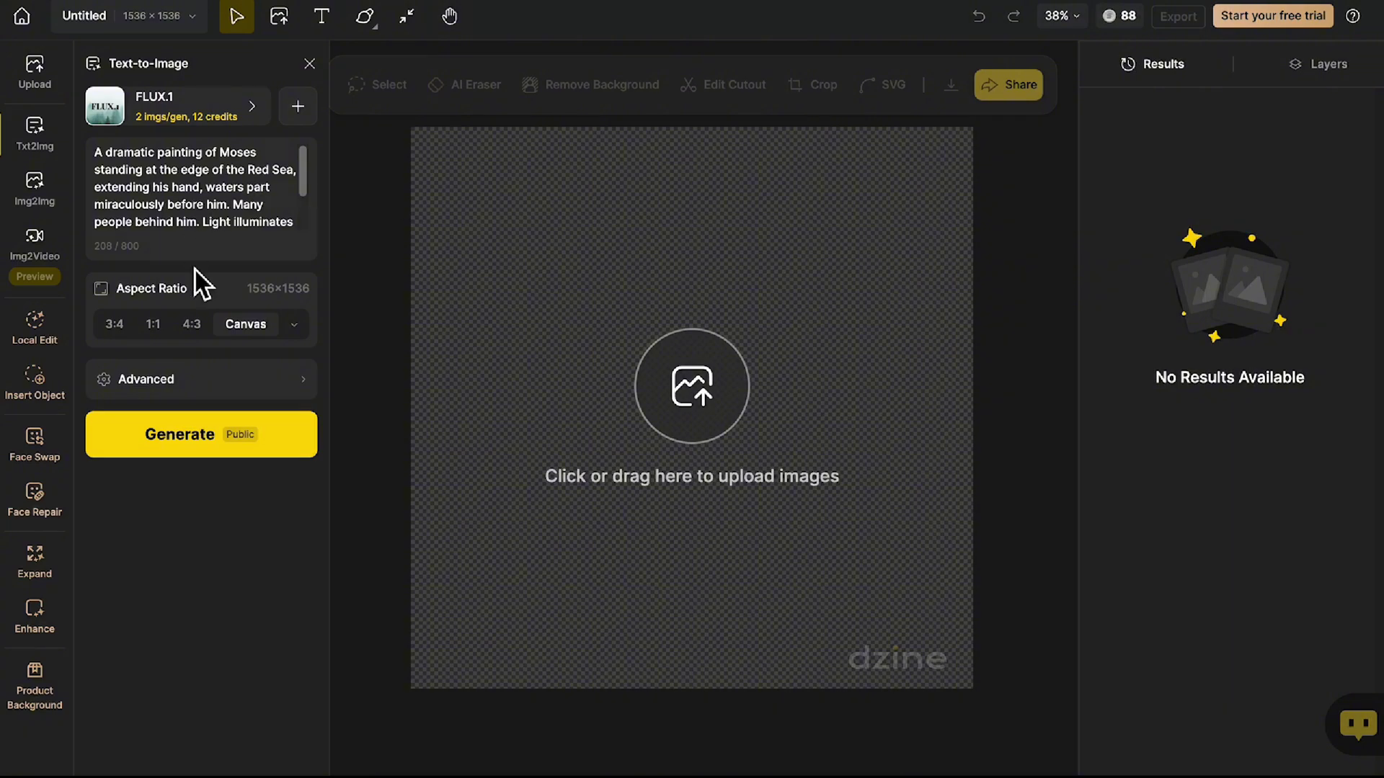
left_click(220, 464)
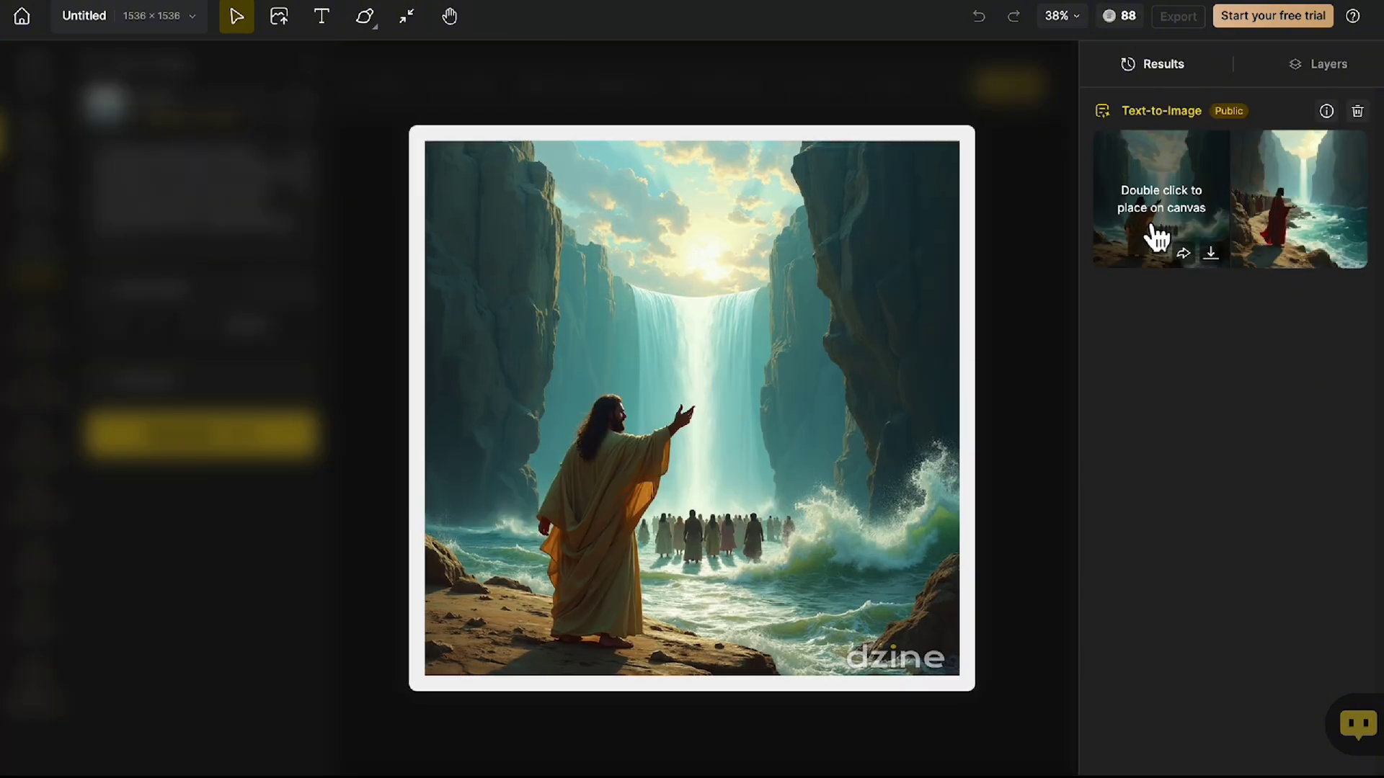
Scroll through the Standard, Professional and Business plan feature lists, including rollover credit capacity.
mouse_move(1287, 234)
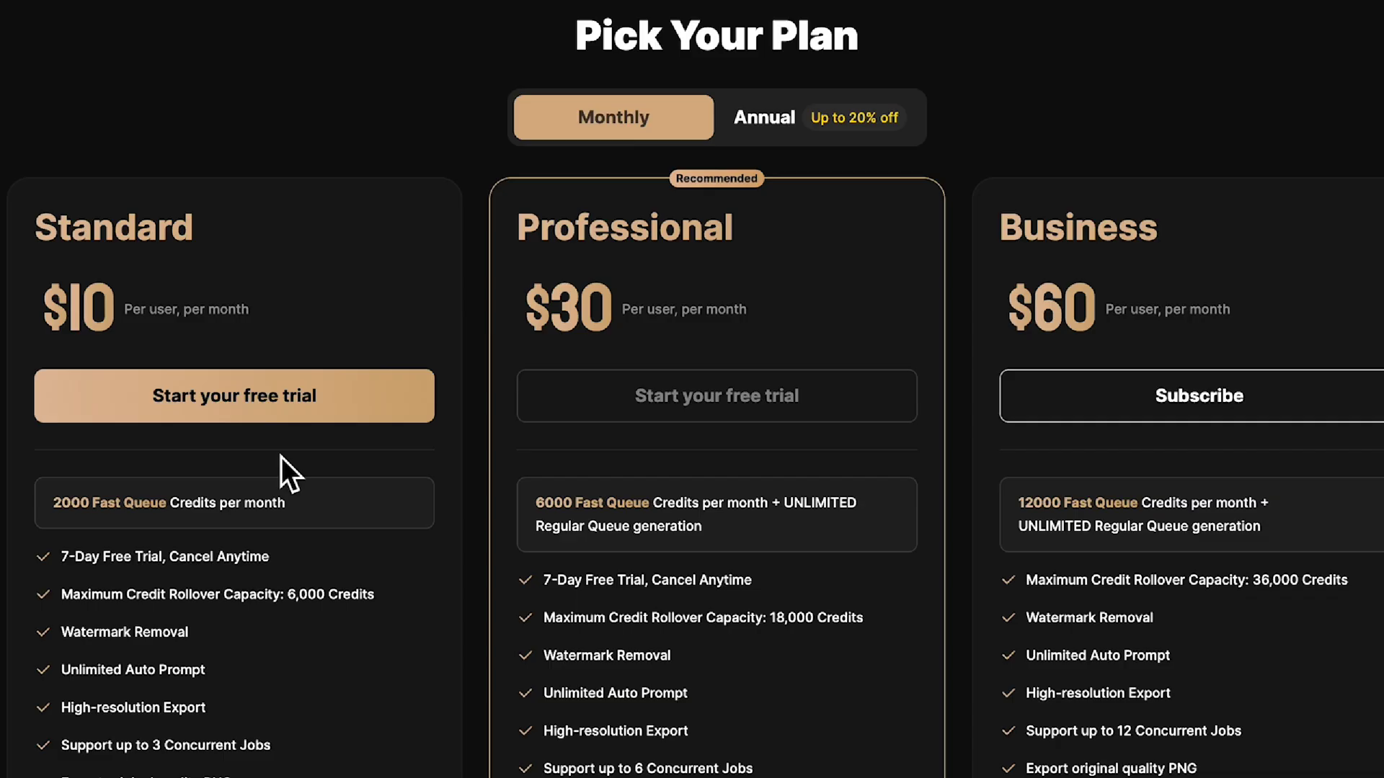
scroll(282, 457, "down", 5)
scroll(281, 457, "down", 3)
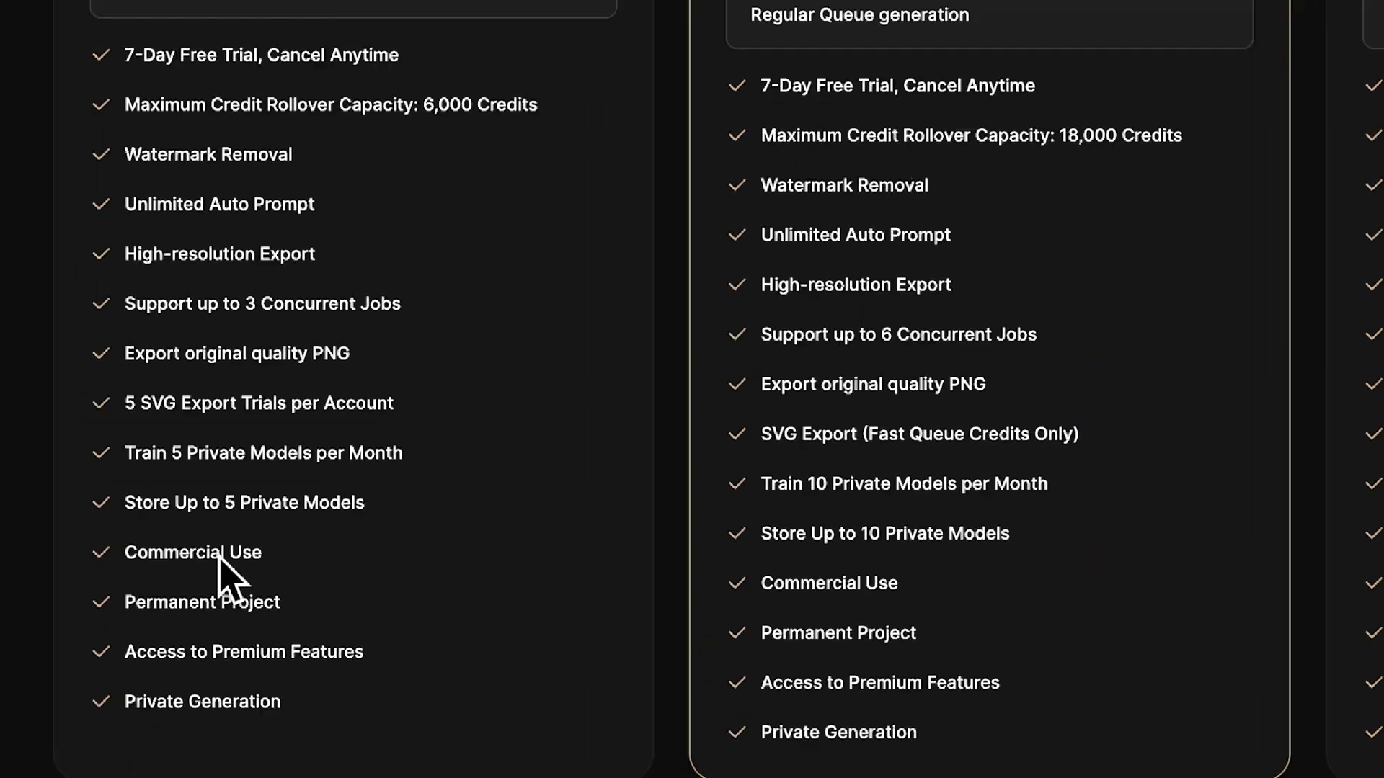